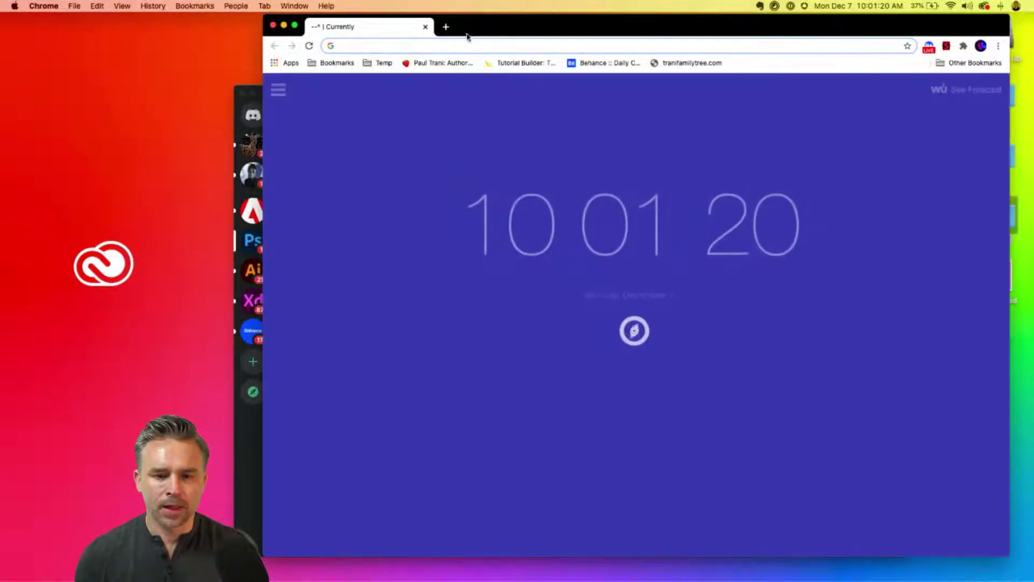
Step: Open the bookmarked Behance Daily Creative Challenge page for Photoshop and look through the listed challenges
{"action": "left_click_drag", "start_coordinate": [488, 31], "coordinate": [333, 31]}
{"action": "left_click", "coordinate": [445, 75]}
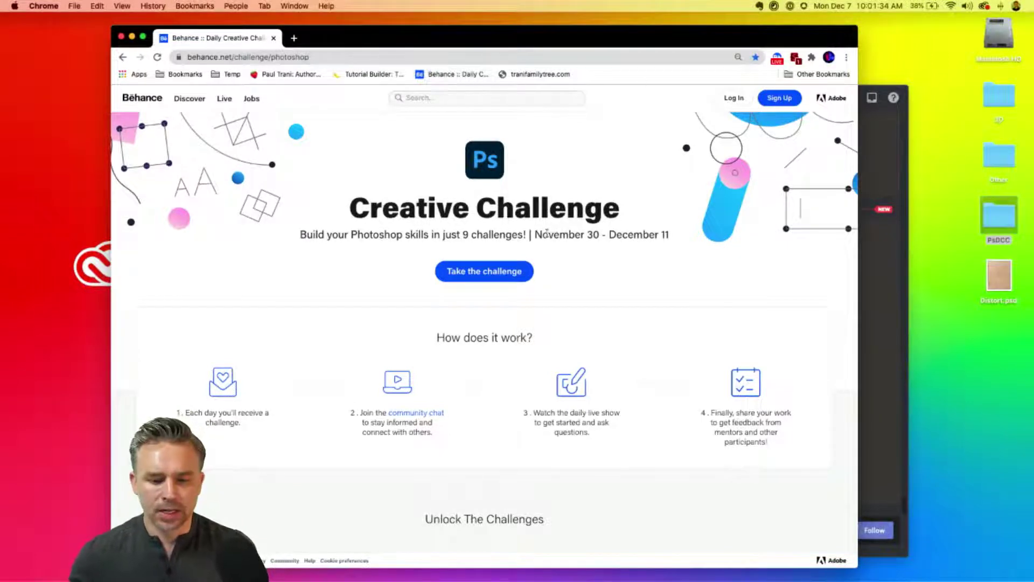
{"action": "scroll", "coordinate": [560, 241], "scroll_direction": "down", "scroll_amount": 6}
{"action": "scroll", "coordinate": [565, 246], "scroll_direction": "down", "scroll_amount": 5}
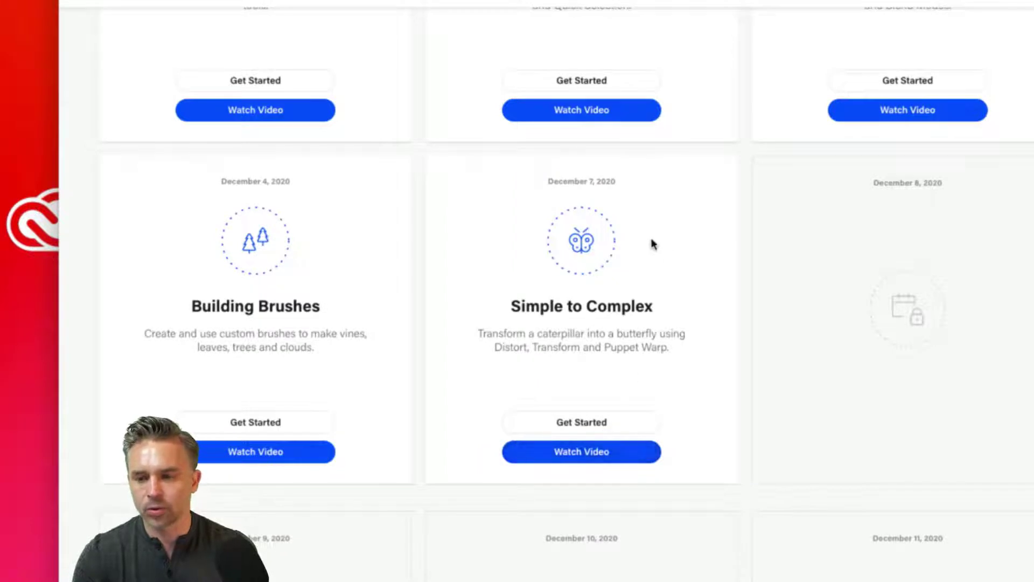
{"action": "scroll", "coordinate": [838, 420], "scroll_direction": "up", "scroll_amount": 5}
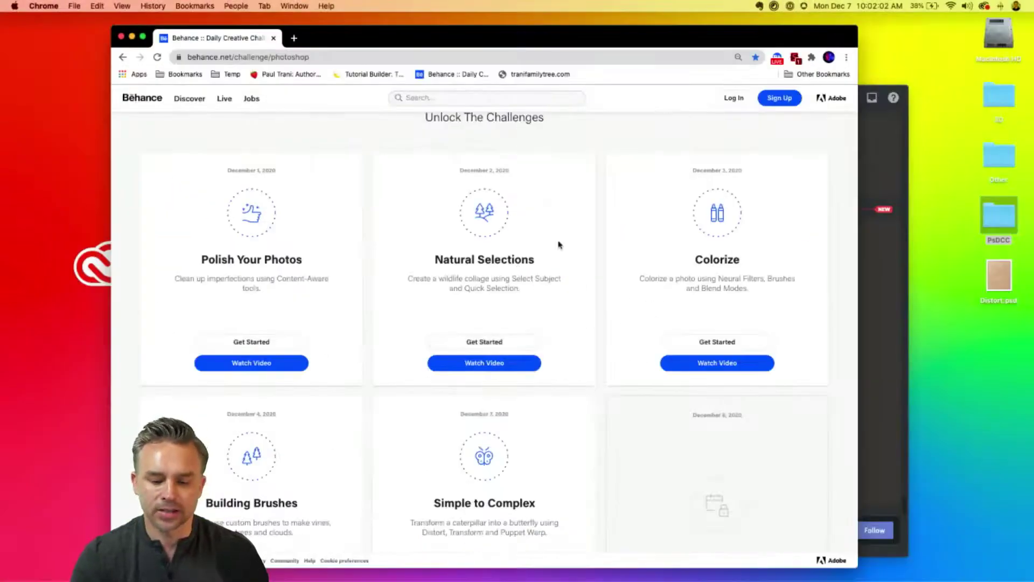
Step: Open the starter files of the December 7 challenge, Simple to Complex
{"action": "scroll", "coordinate": [559, 246], "scroll_direction": "down", "scroll_amount": 7}
{"action": "left_click", "coordinate": [446, 283]}
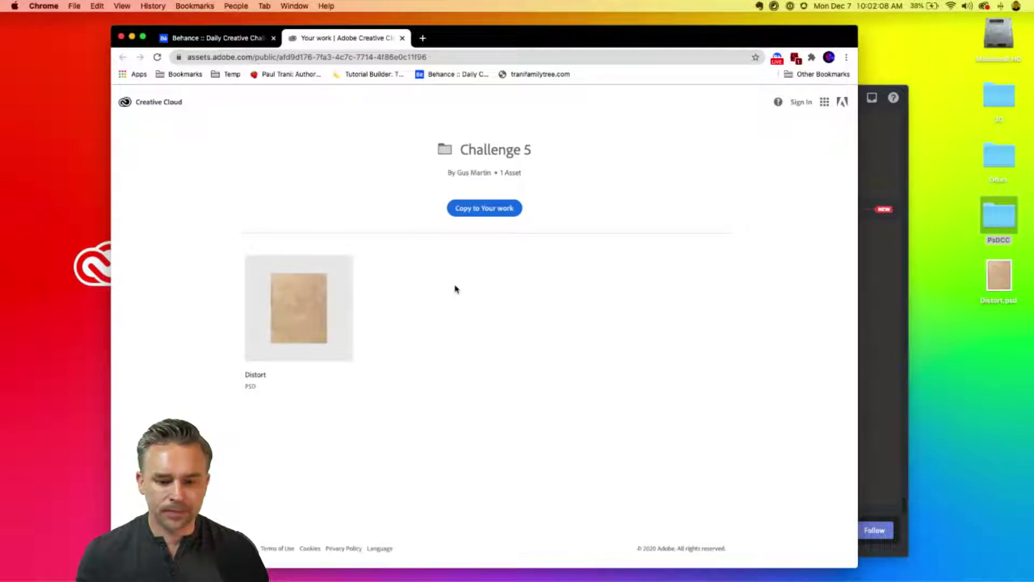
{"action": "mouse_move", "coordinate": [307, 330]}
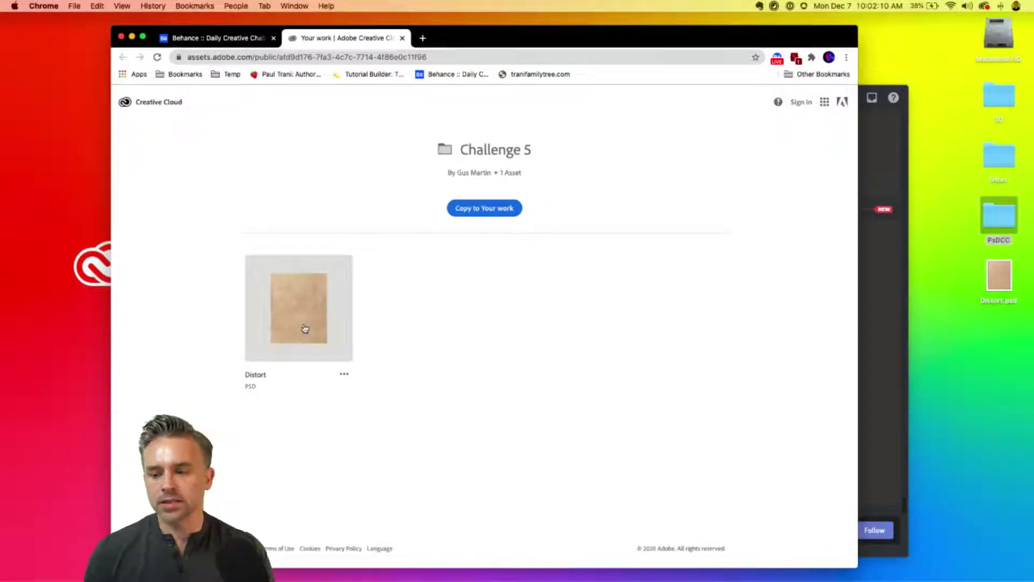
Step: Switch to Photoshop by opening Distort.psd from the desktop, and show the caterpillar, butterfly and branch layers
{"action": "double_click", "coordinate": [999, 275]}
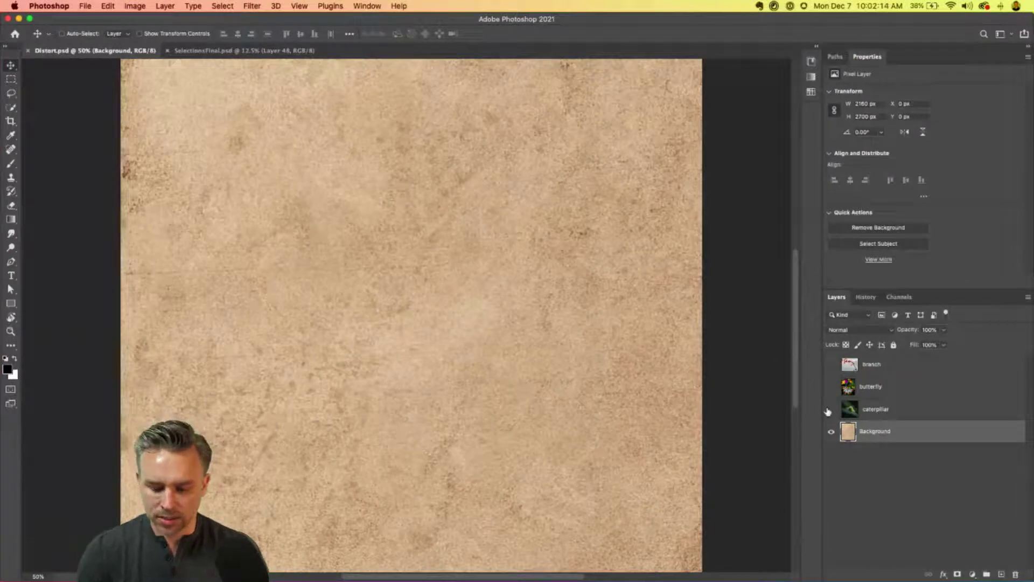
{"action": "key", "text": "super+0"}
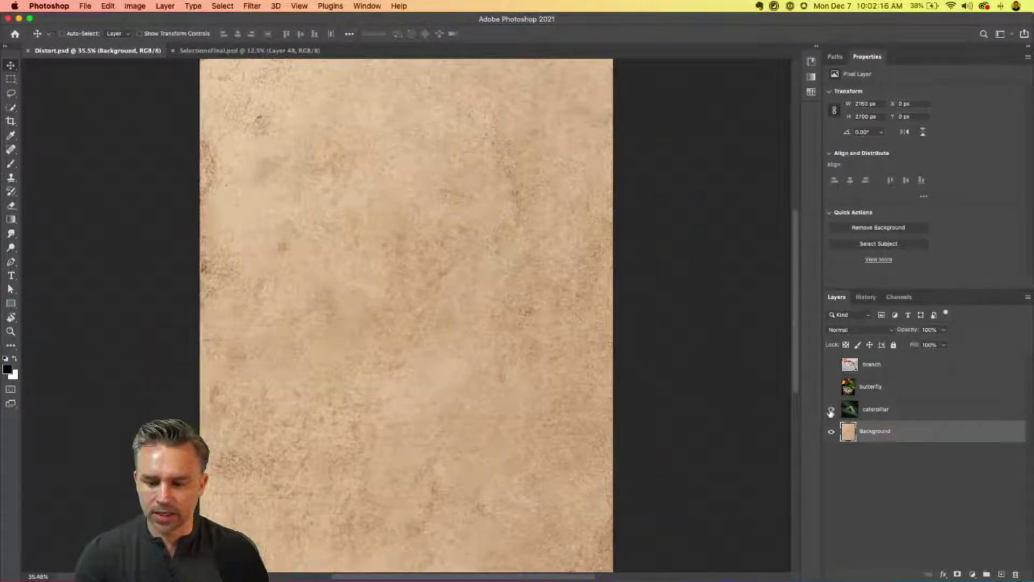
{"action": "left_click", "coordinate": [831, 411]}
{"action": "left_click", "coordinate": [830, 387]}
{"action": "left_click", "coordinate": [861, 391]}
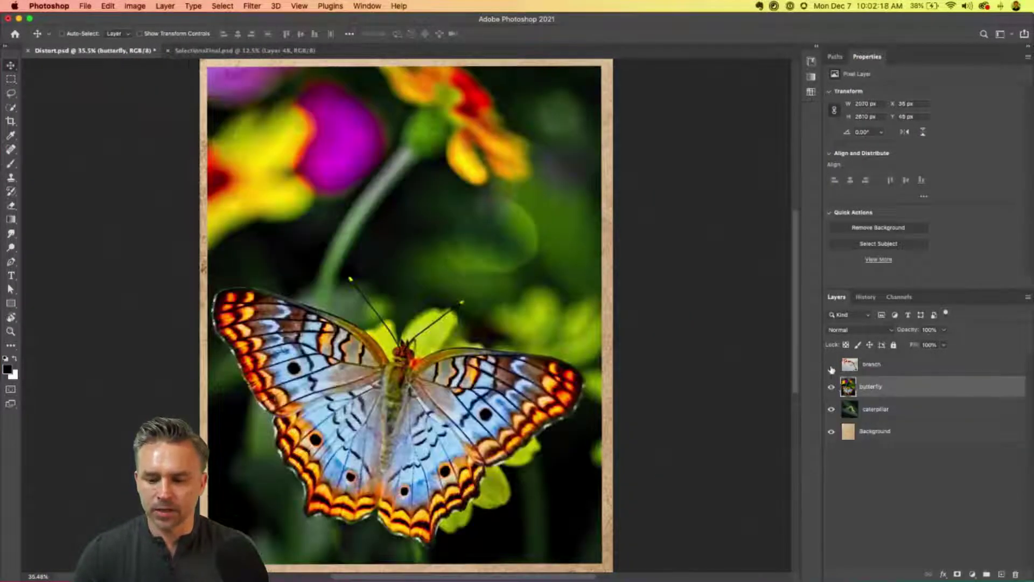
{"action": "left_click", "coordinate": [833, 365]}
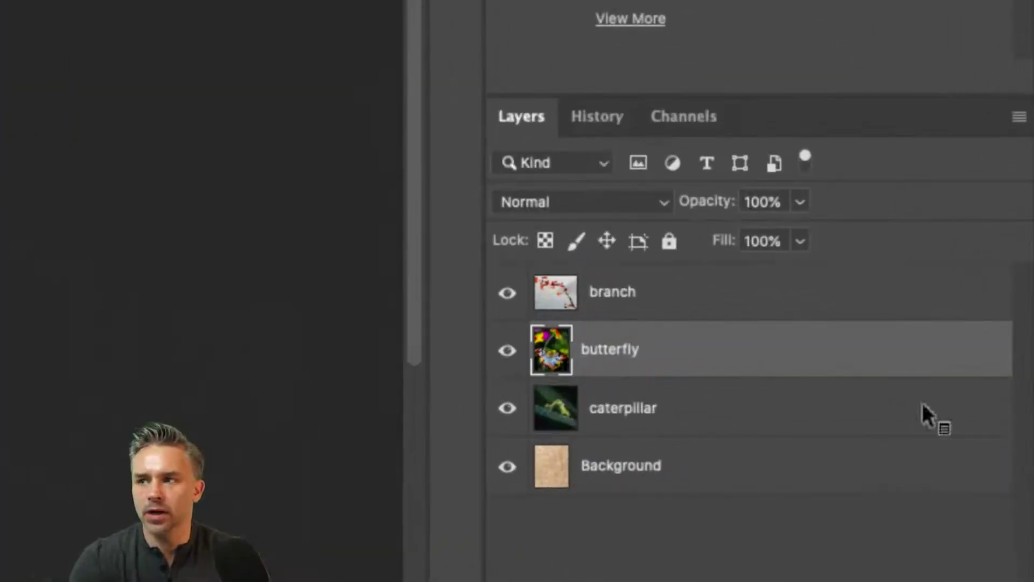
Step: Hide the branch and butterfly layers and select the caterpillar layer
{"action": "left_click", "coordinate": [509, 295]}
{"action": "left_click", "coordinate": [508, 351]}
{"action": "left_click", "coordinate": [623, 416]}
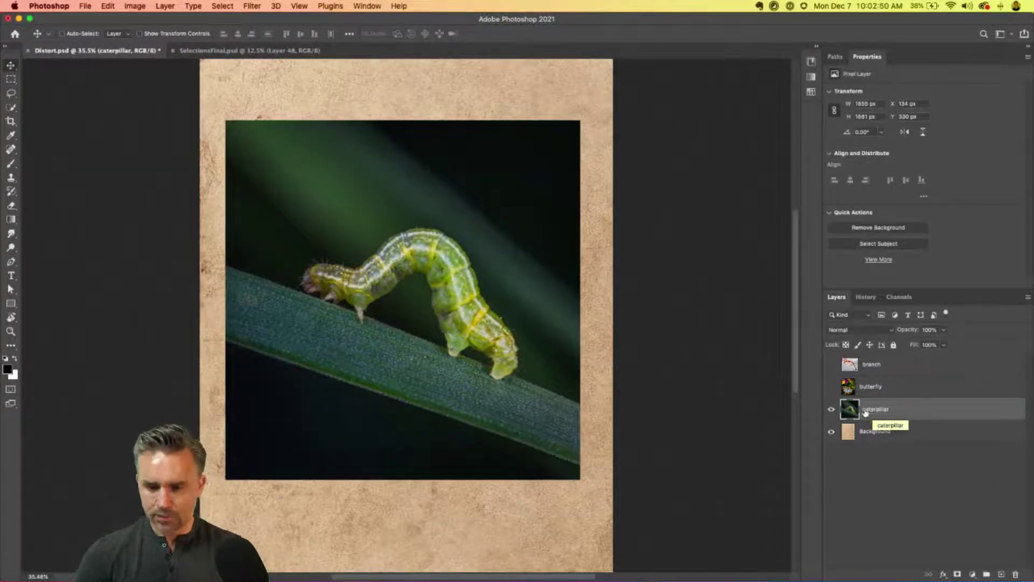
Step: Preview the butterfly and branch layers one at a time, hiding each again
{"action": "left_click", "coordinate": [832, 387]}
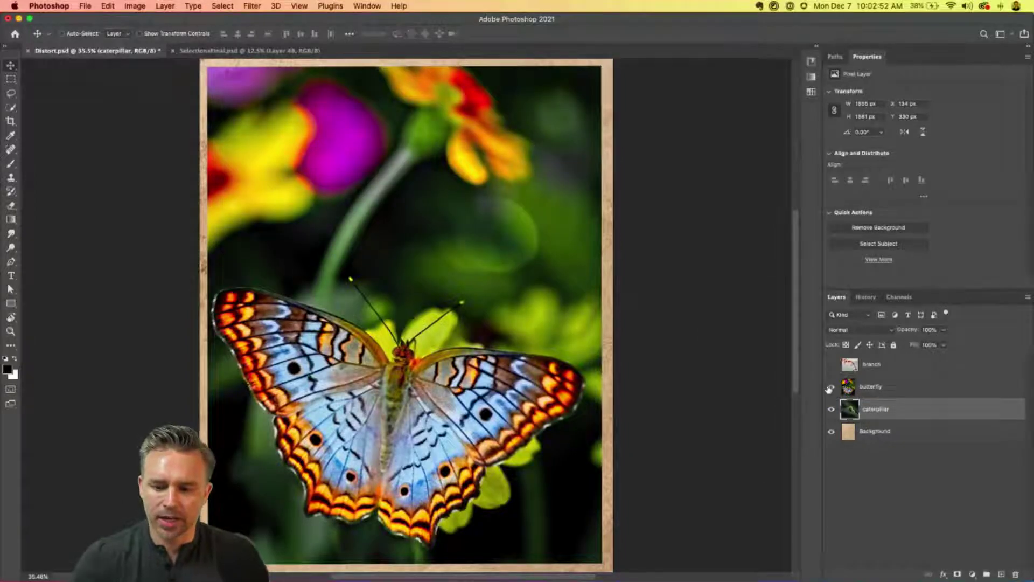
{"action": "left_click", "coordinate": [830, 387]}
{"action": "left_click", "coordinate": [831, 365]}
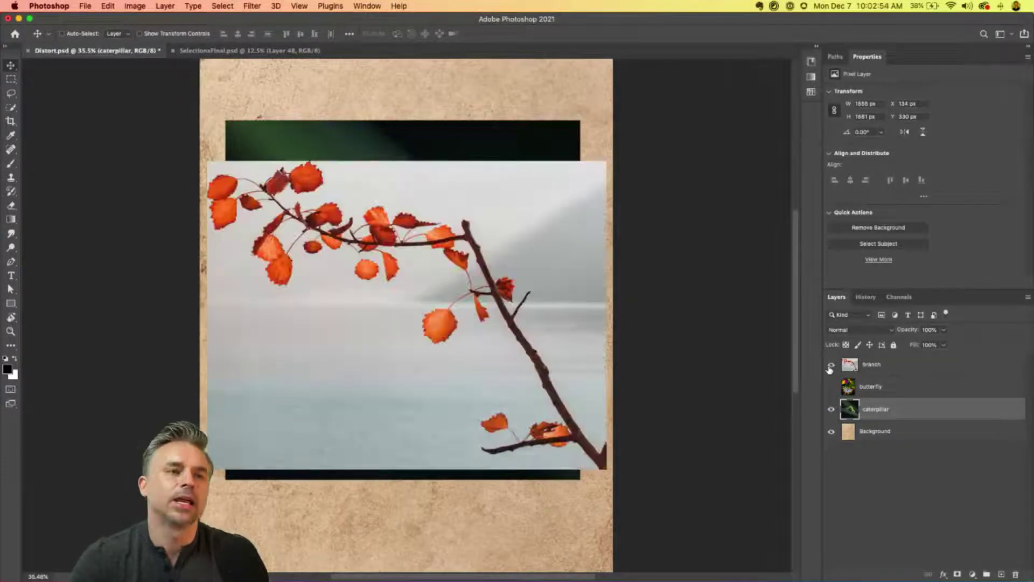
{"action": "left_click", "coordinate": [831, 366]}
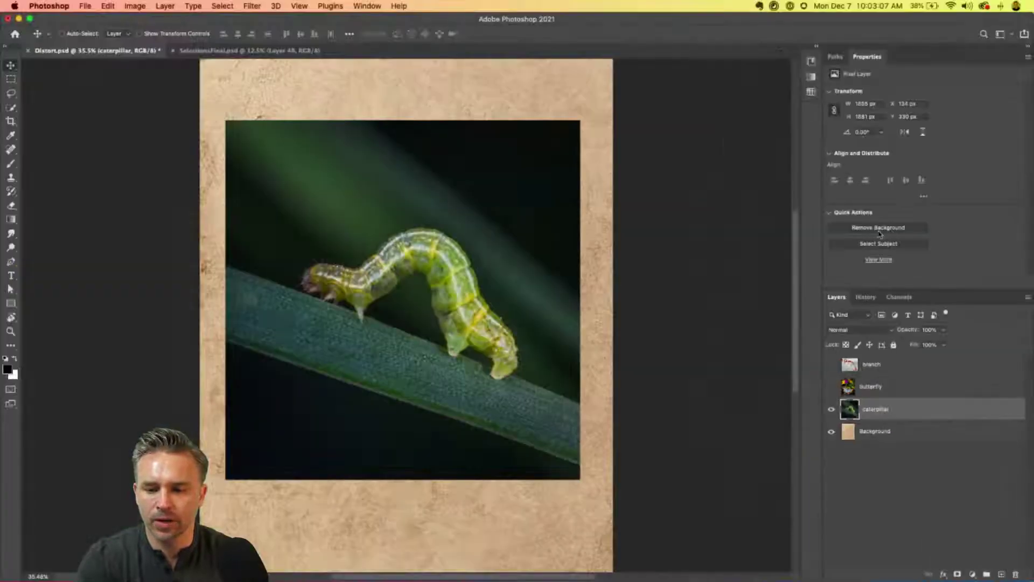
Step: Remove the background of the caterpillar layer and inspect the cutout edge around the head and front legs
{"action": "left_click", "coordinate": [538, 180]}
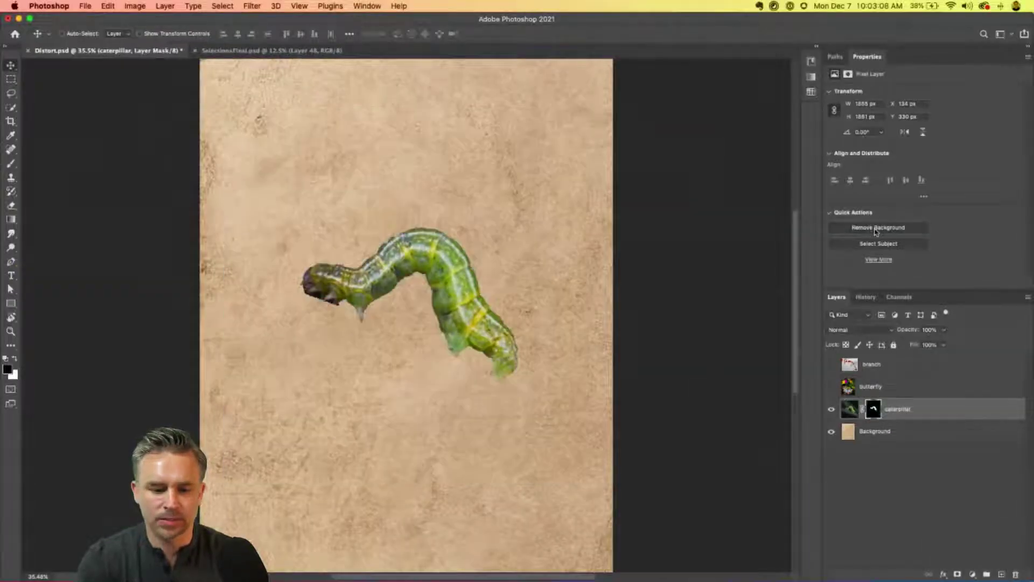
{"action": "key", "text": "super+equal"}
{"action": "key", "text": "super+equal"}
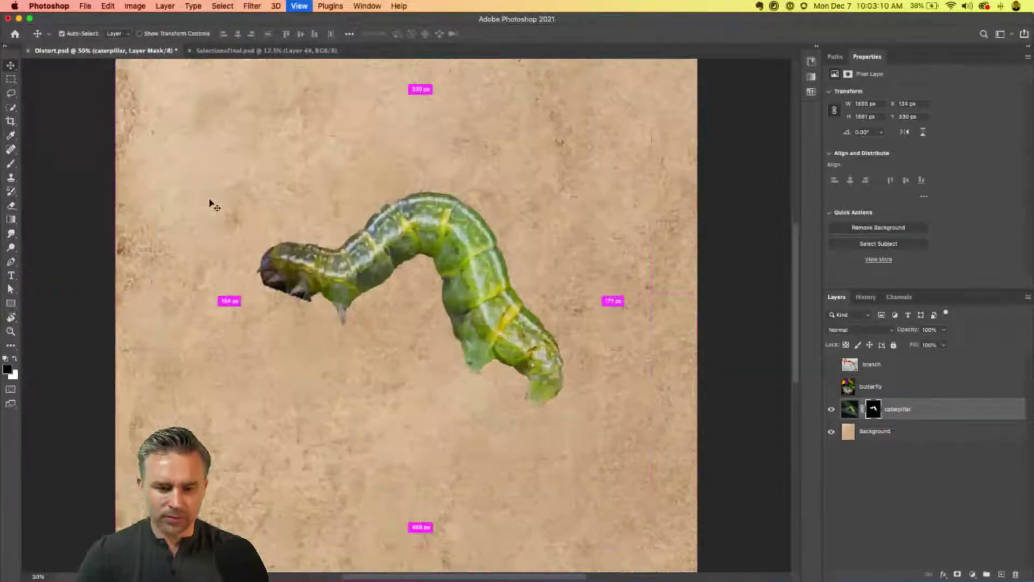
{"action": "key", "text": "super+equal"}
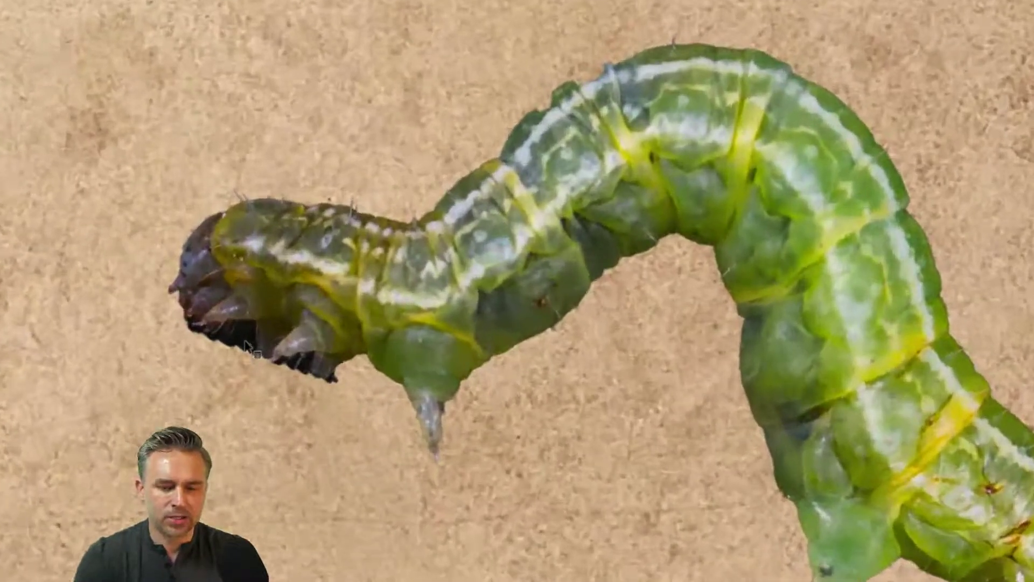
{"action": "right_click", "coordinate": [246, 341]}
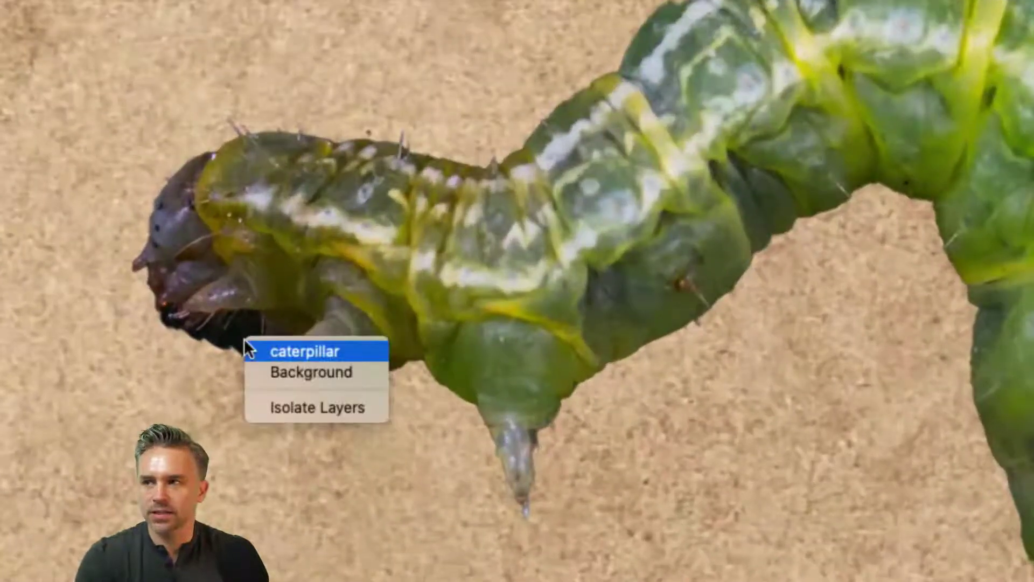
{"action": "right_click", "coordinate": [211, 326]}
{"action": "right_click", "coordinate": [374, 359]}
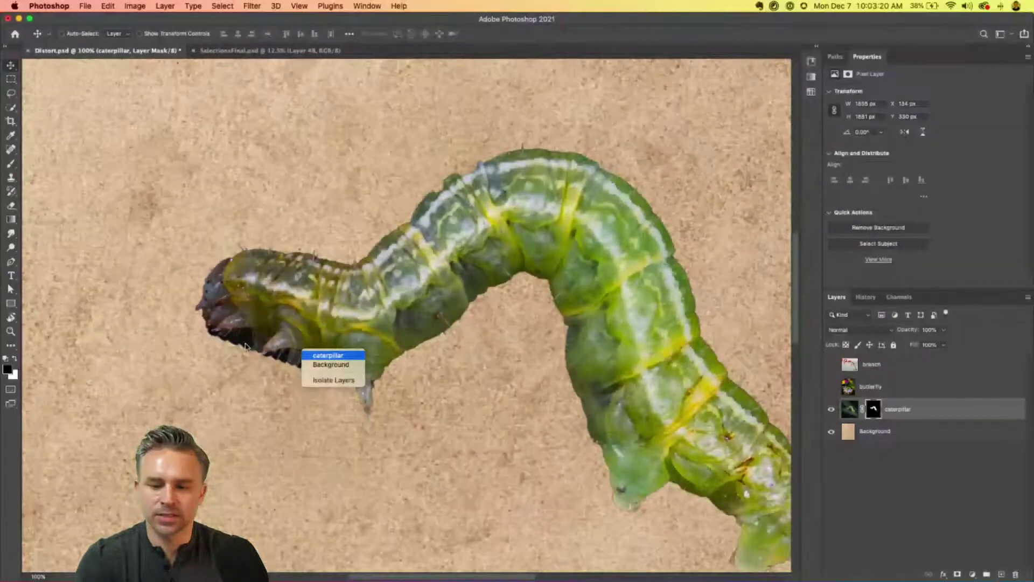
{"action": "left_click", "coordinate": [279, 331]}
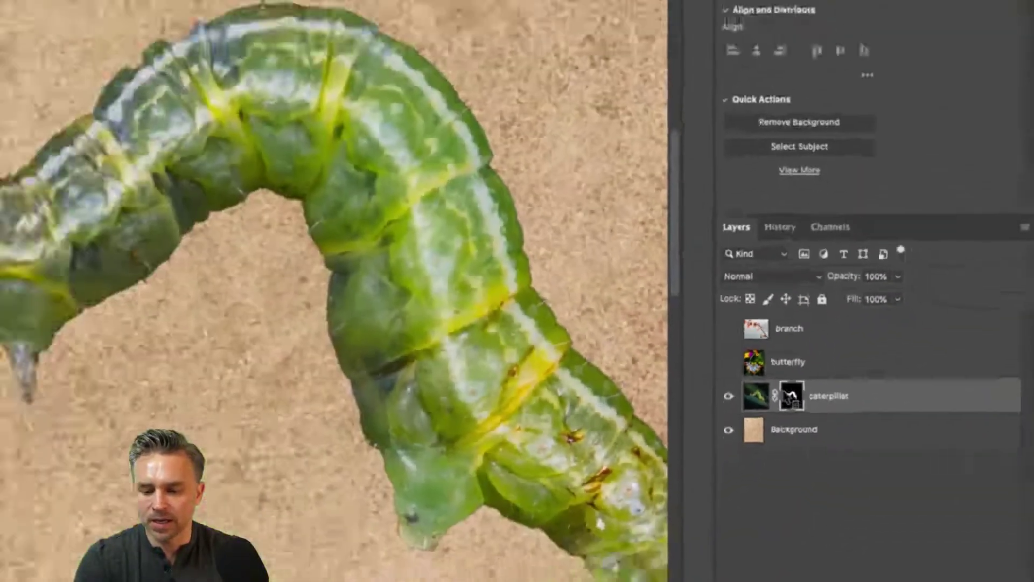
Step: Open the caterpillar's layer mask in Select and Mask and refine the edge beneath the head and front legs with the Refine Edge Brush
{"action": "double_click", "coordinate": [792, 397]}
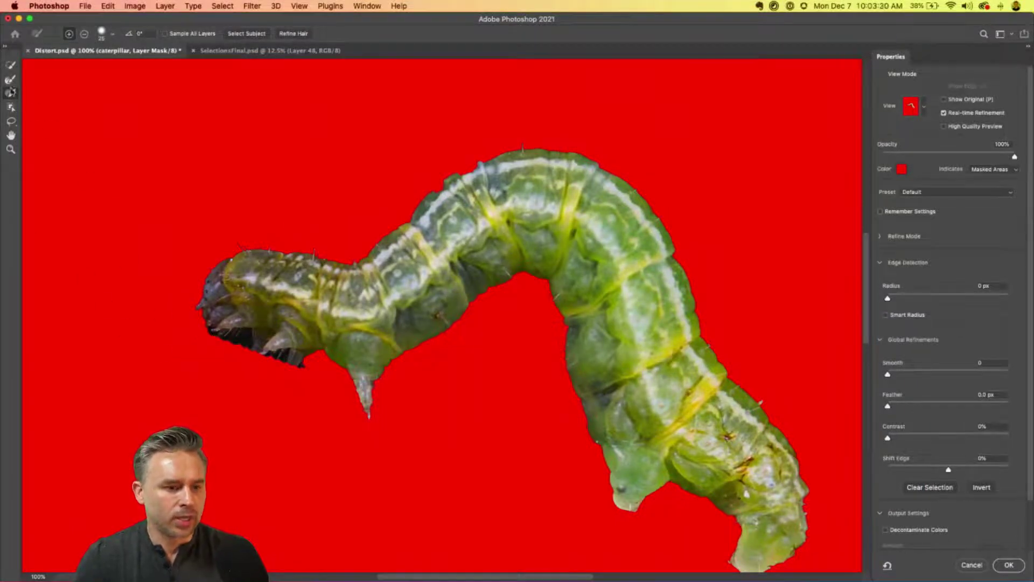
{"action": "left_click", "coordinate": [10, 79]}
{"action": "mouse_move", "coordinate": [185, 335]}
{"action": "left_mouse_down"}
{"action": "mouse_move", "coordinate": [242, 337]}
{"action": "mouse_move", "coordinate": [244, 347]}
{"action": "mouse_move", "coordinate": [225, 342]}
{"action": "mouse_move", "coordinate": [244, 334]}
{"action": "mouse_move", "coordinate": [246, 351]}
{"action": "mouse_move", "coordinate": [282, 353]}
{"action": "mouse_move", "coordinate": [302, 378]}
{"action": "left_mouse_up"}
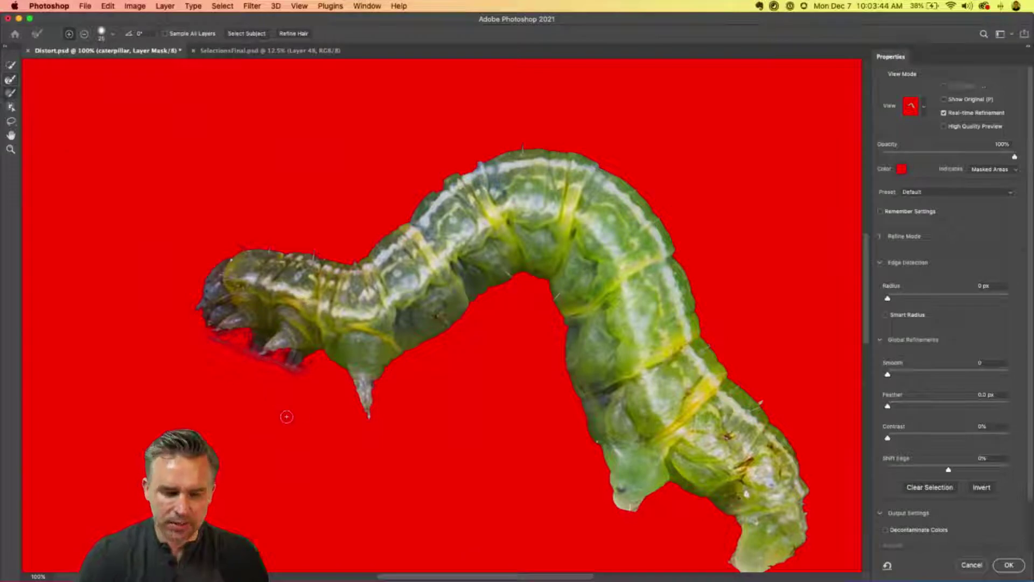
Step: Brush away the faint leftover fringe below the caterpillar's head and front legs in subtract mode, and apply the refined mask
{"action": "key", "text": "super+equal"}
{"action": "key", "text": "super+equal"}
{"action": "left_click_drag", "start_coordinate": [210, 340], "coordinate": [731, 284]}
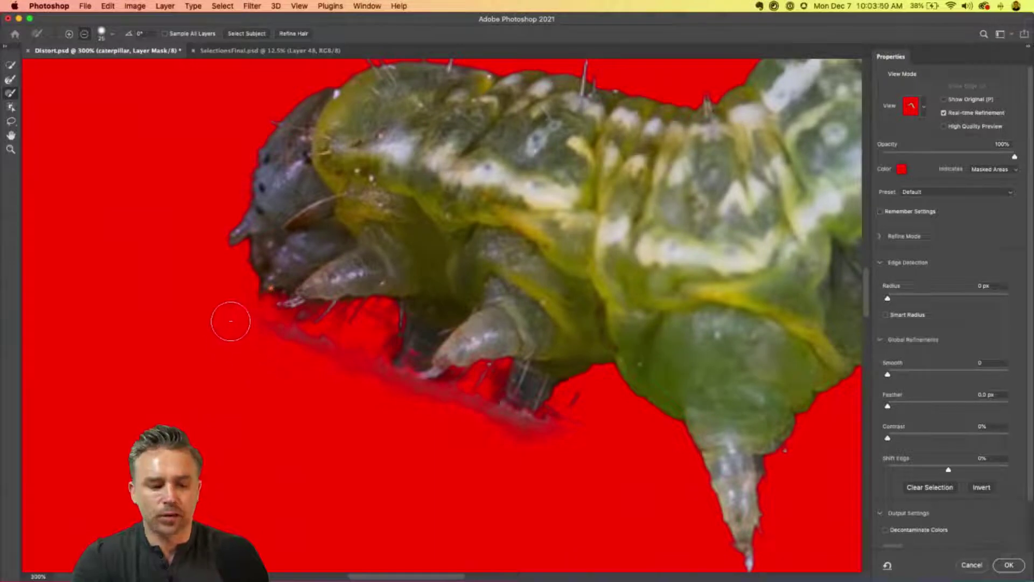
{"action": "mouse_move", "coordinate": [239, 314]}
{"action": "left_mouse_down"}
{"action": "mouse_move", "coordinate": [352, 349]}
{"action": "mouse_move", "coordinate": [376, 386]}
{"action": "mouse_move", "coordinate": [416, 404]}
{"action": "mouse_move", "coordinate": [471, 402]}
{"action": "mouse_move", "coordinate": [505, 434]}
{"action": "mouse_move", "coordinate": [568, 424]}
{"action": "mouse_move", "coordinate": [605, 406]}
{"action": "left_mouse_up"}
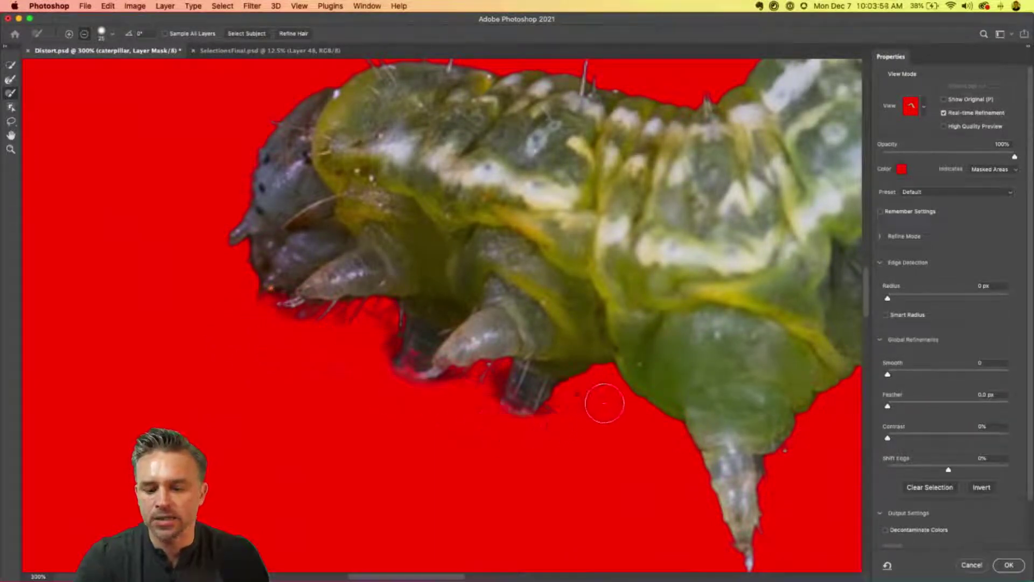
{"action": "left_click", "coordinate": [1007, 564]}
{"action": "key", "text": "super+0"}
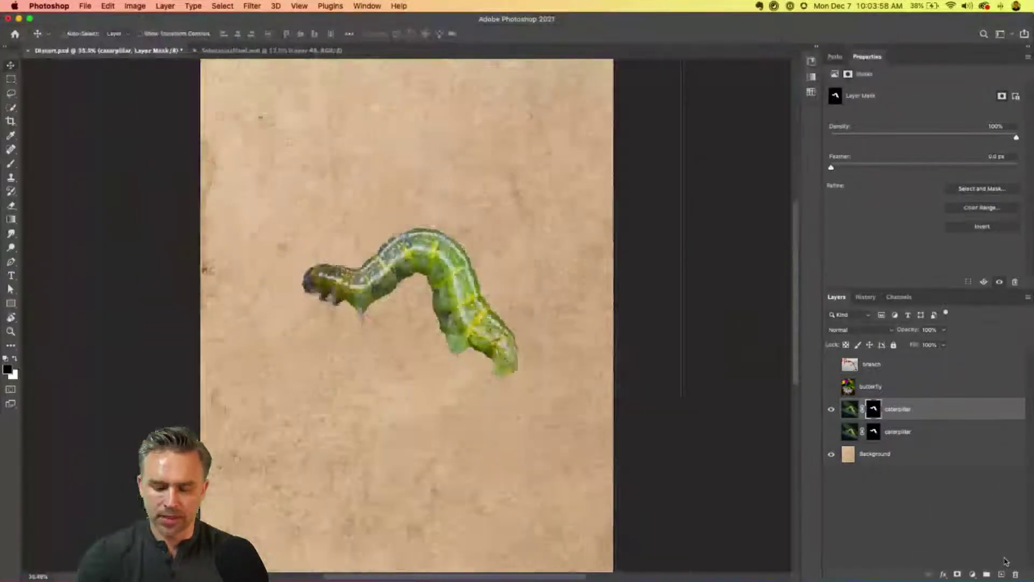
Step: Hide the caterpillar layer, then show and select the butterfly layer
{"action": "left_click", "coordinate": [831, 387]}
{"action": "left_click", "coordinate": [865, 389]}
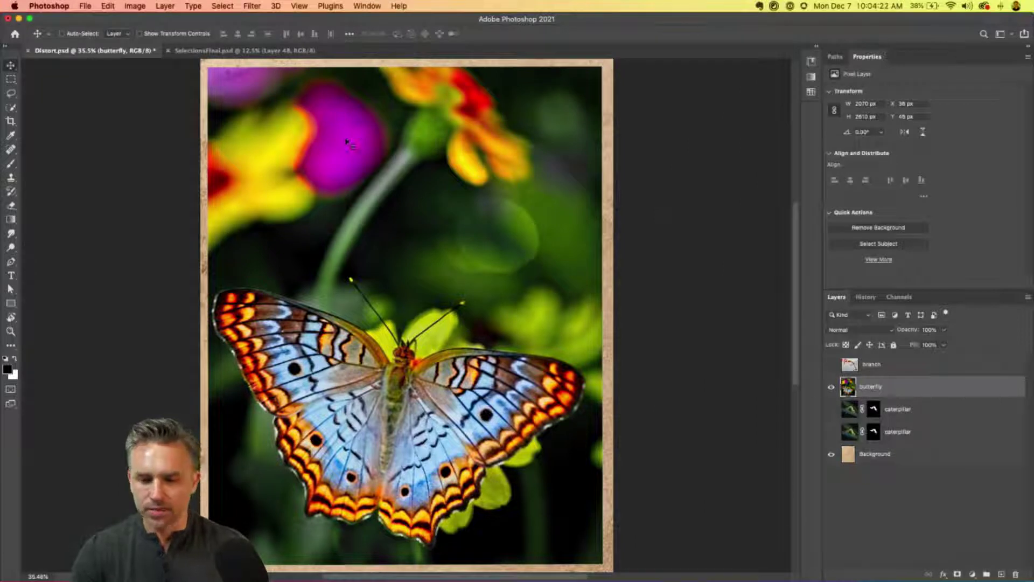
Step: Try to select the in-focus butterfly with Focus Area by adjusting the In-Focus Range
{"action": "left_click", "coordinate": [222, 6]}
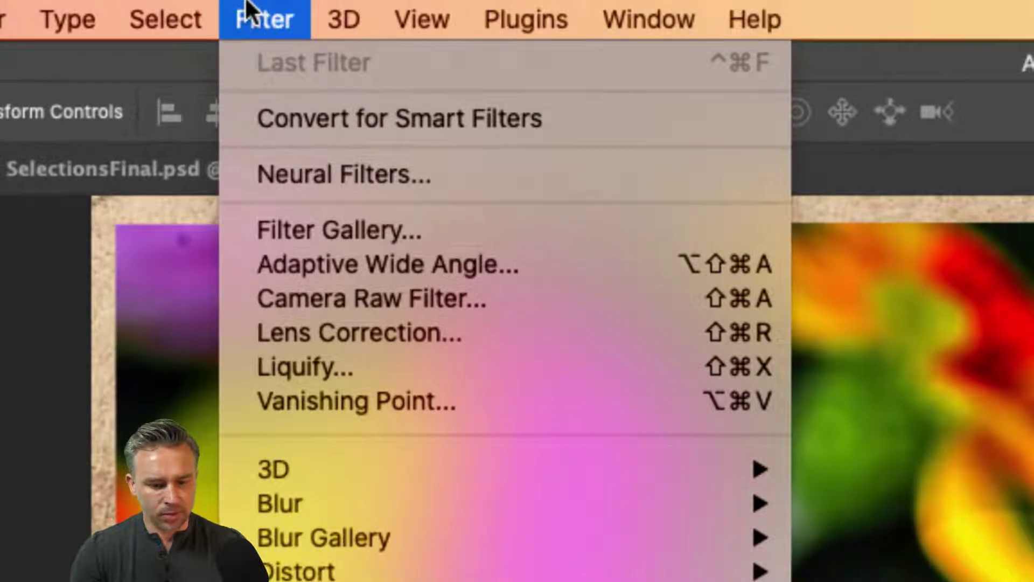
{"action": "mouse_move", "coordinate": [180, 12]}
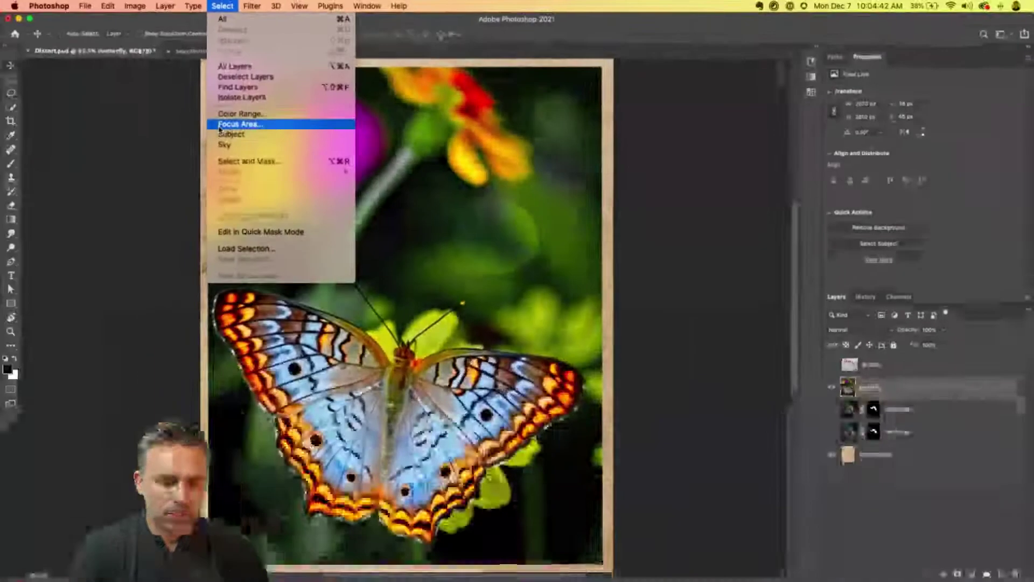
{"action": "left_click", "coordinate": [220, 126]}
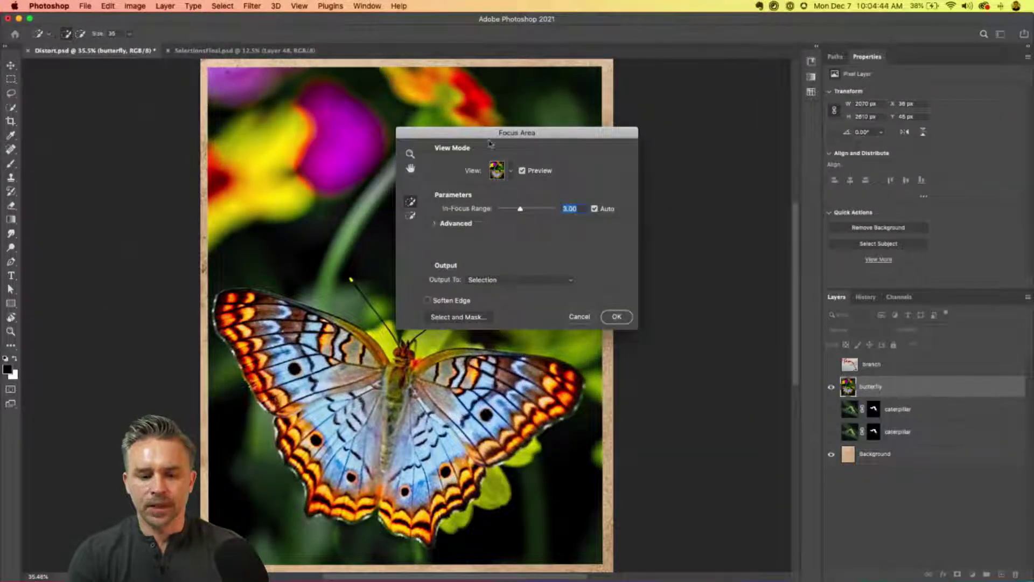
{"action": "left_click_drag", "start_coordinate": [491, 143], "coordinate": [642, 194]}
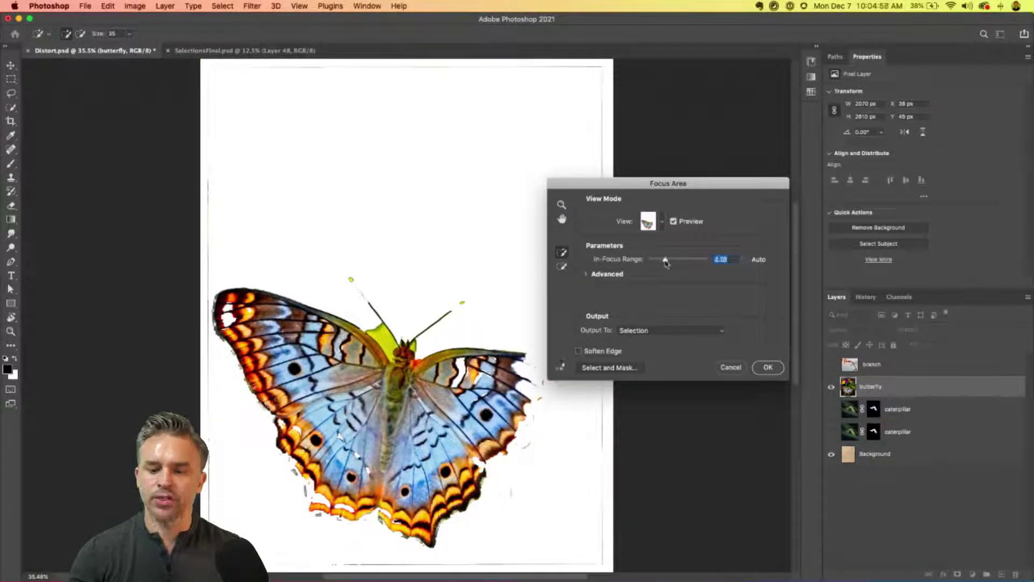
{"action": "left_click", "coordinate": [731, 367]}
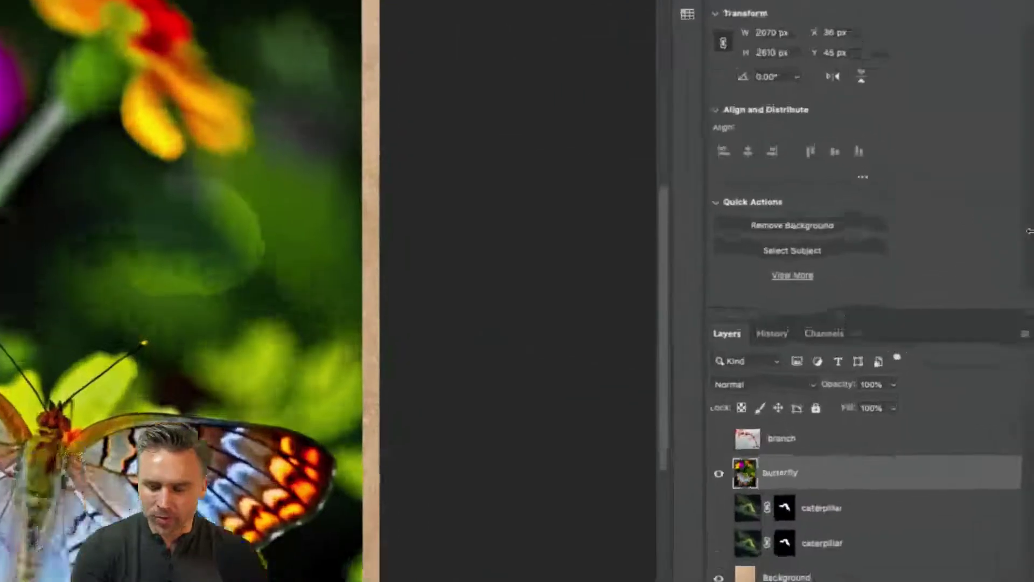
Step: Remove the butterfly layer's background, and select the leftover green petals around its head and wing edge with the Quick Selection tool
{"action": "left_click", "coordinate": [757, 231]}
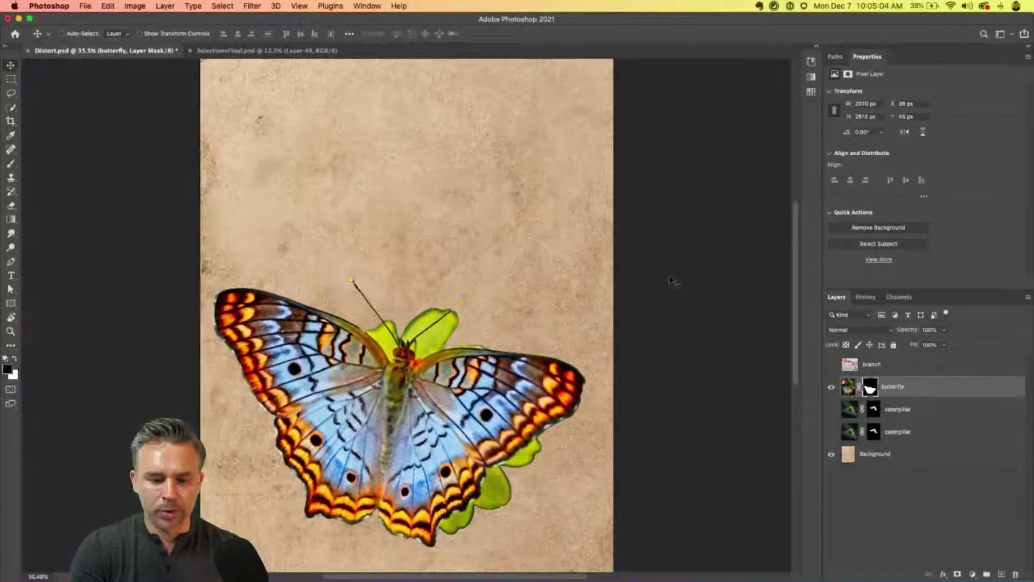
{"action": "left_click", "coordinate": [848, 388]}
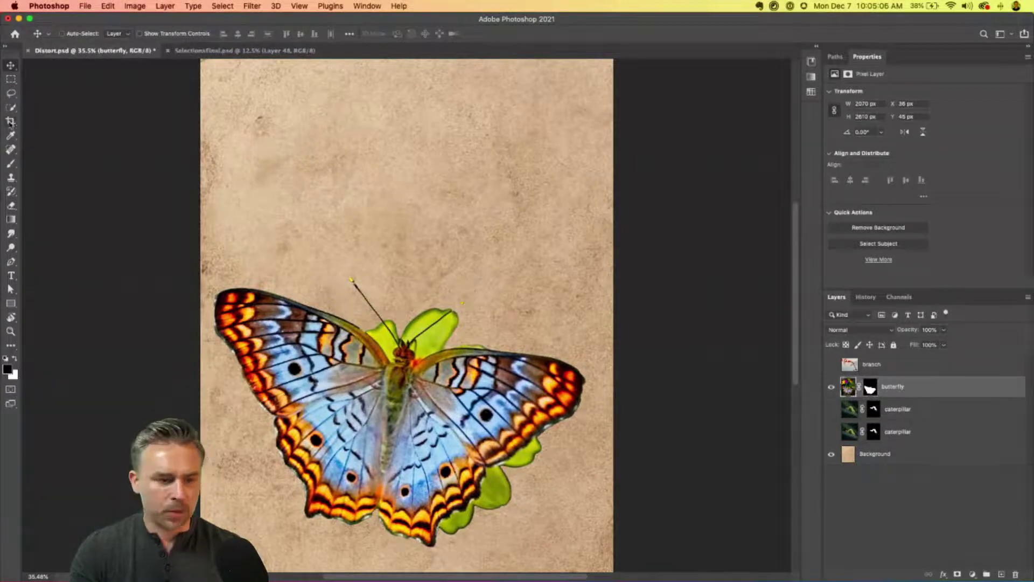
{"action": "left_click", "coordinate": [10, 109]}
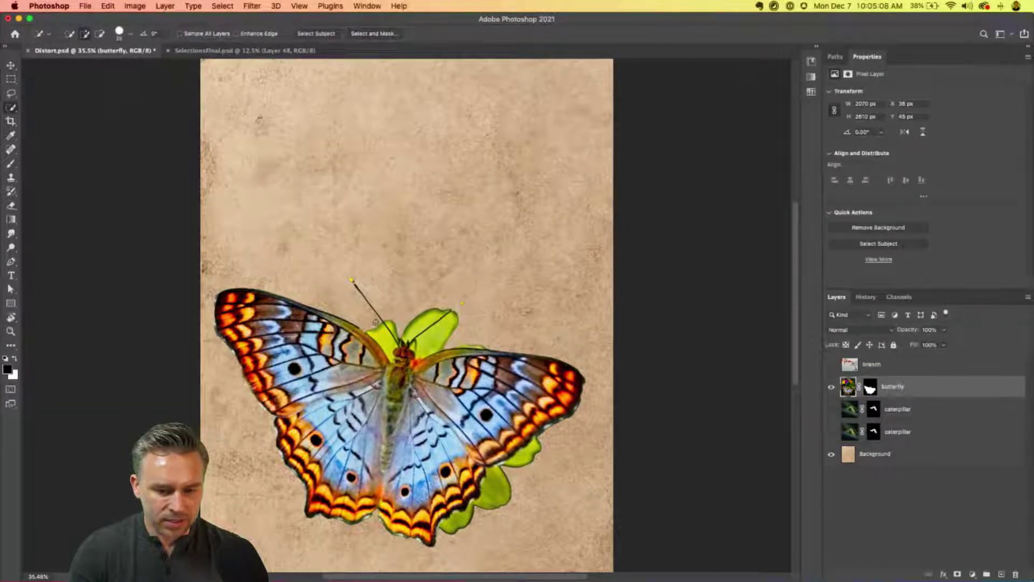
{"action": "mouse_move", "coordinate": [374, 323]}
{"action": "left_mouse_down"}
{"action": "mouse_move", "coordinate": [391, 335]}
{"action": "mouse_move", "coordinate": [433, 324]}
{"action": "mouse_move", "coordinate": [487, 335]}
{"action": "mouse_move", "coordinate": [448, 309]}
{"action": "mouse_move", "coordinate": [465, 313]}
{"action": "mouse_move", "coordinate": [402, 323]}
{"action": "mouse_move", "coordinate": [479, 349]}
{"action": "mouse_move", "coordinate": [431, 310]}
{"action": "mouse_move", "coordinate": [382, 323]}
{"action": "left_mouse_up"}
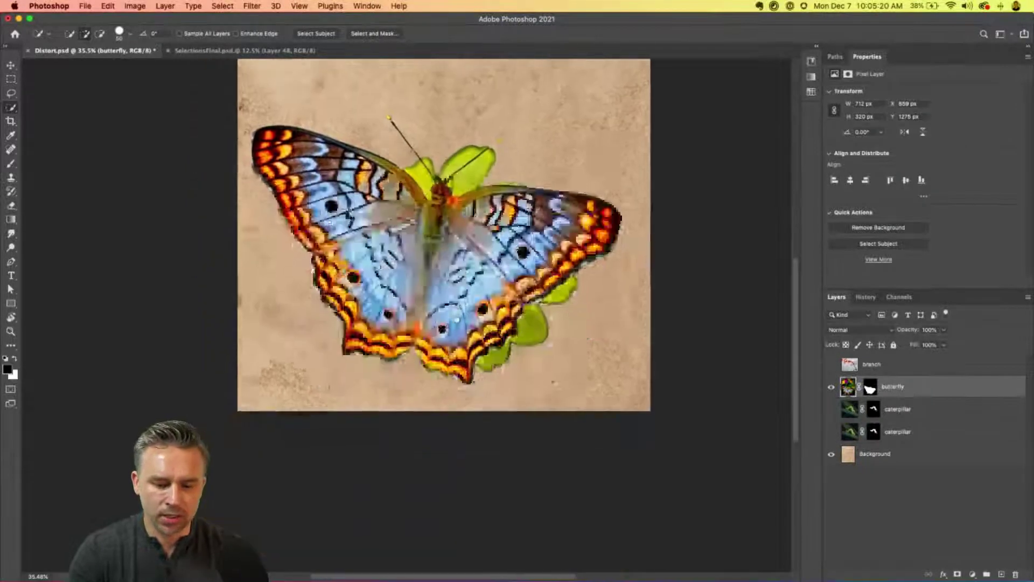
{"action": "key", "text": "super+plus"}
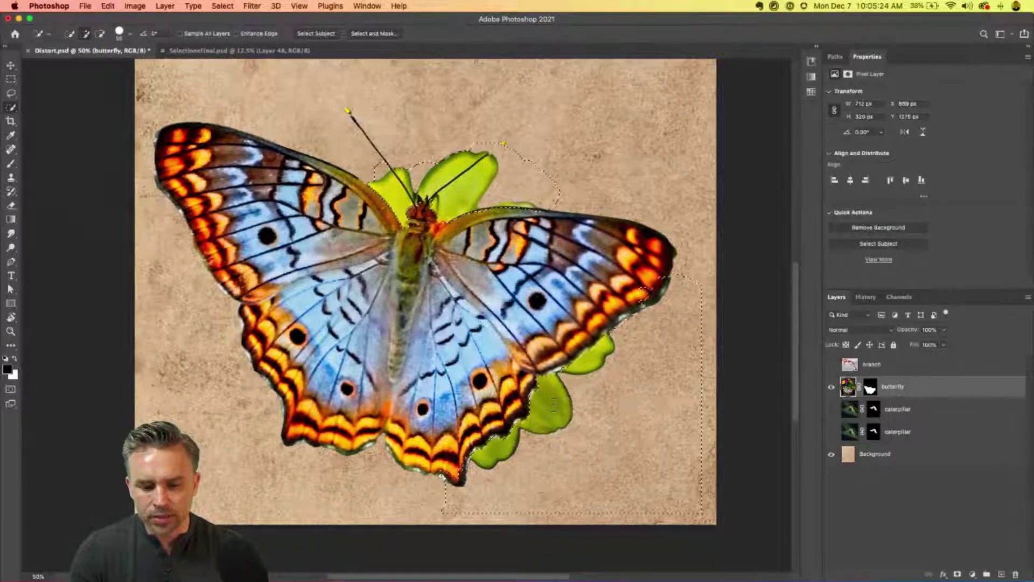
{"action": "left_click_drag", "start_coordinate": [592, 367], "coordinate": [609, 362]}
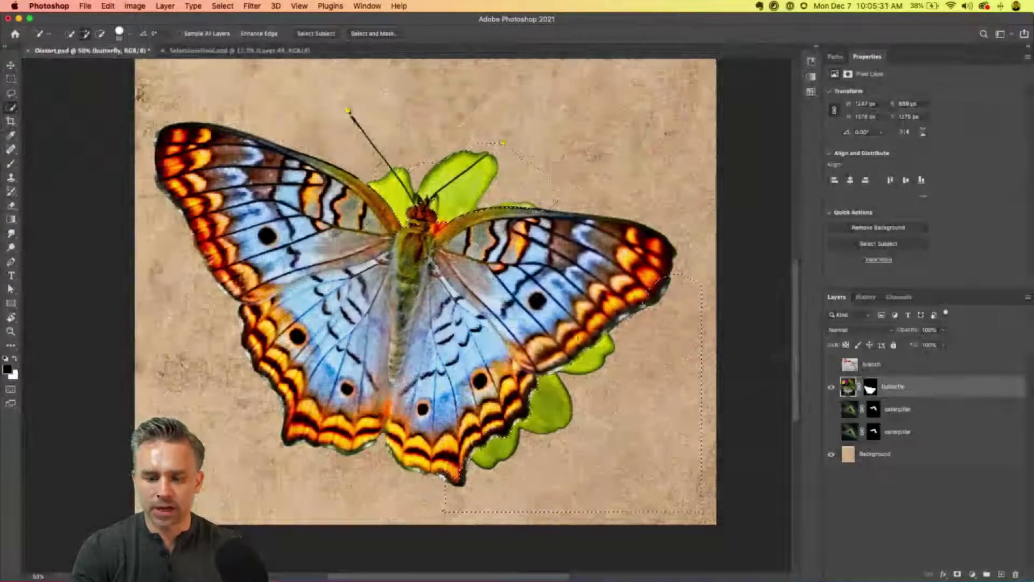
Step: Fill the selected petal areas with the black Foreground Color on the butterfly's layer mask, and clear the selection
{"action": "left_click", "coordinate": [870, 388]}
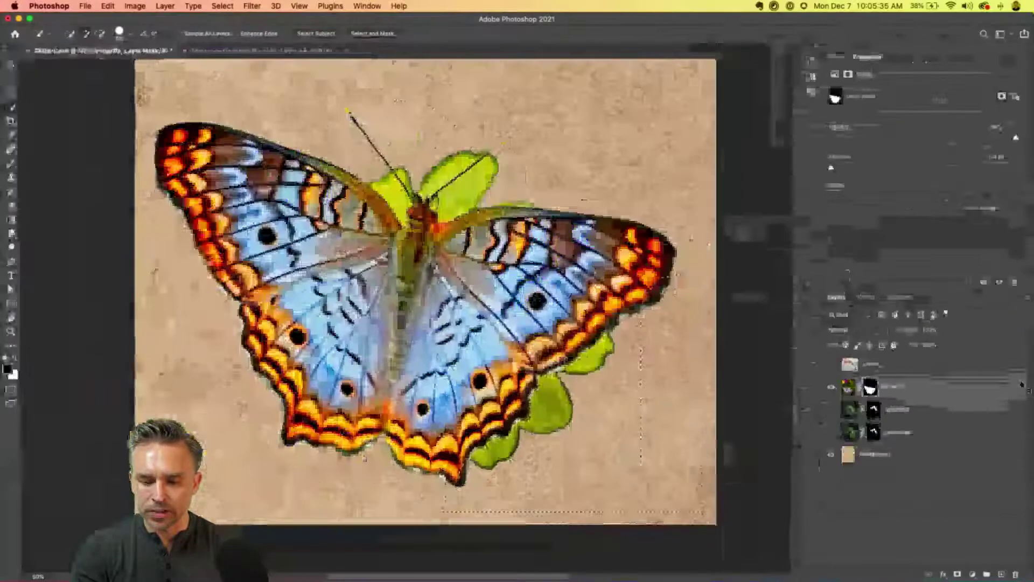
{"action": "key", "text": "shift+BackSpace"}
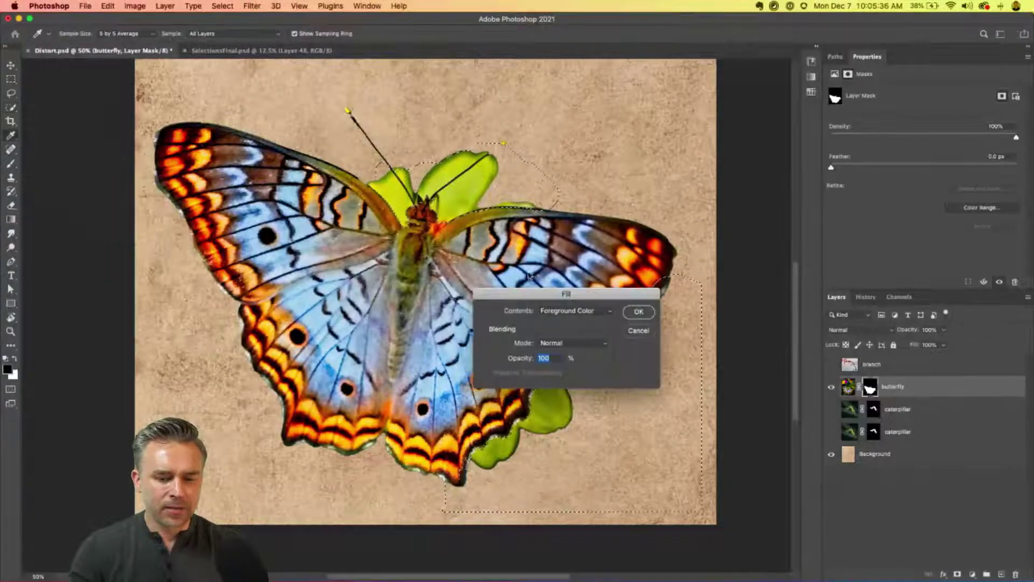
{"action": "key", "text": "Return"}
{"action": "key", "text": "w"}
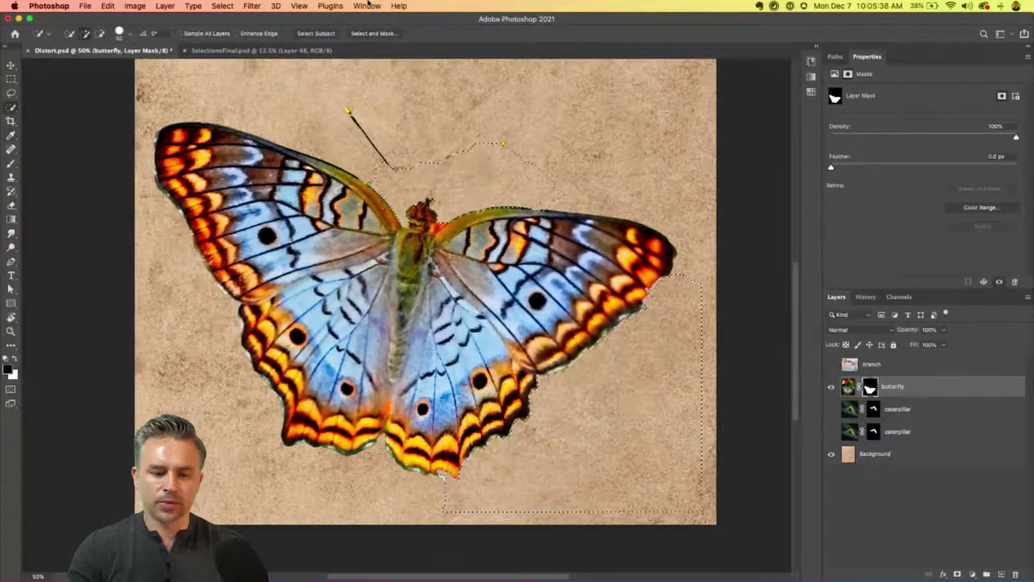
{"action": "key", "text": "super+d"}
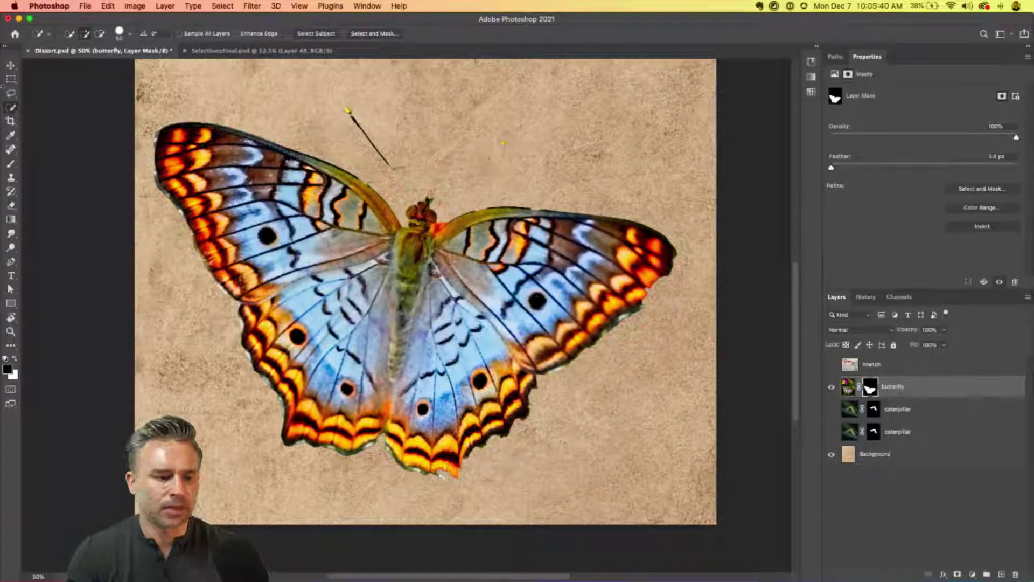
Step: Lasso the stray antenna remains above the butterfly's head, fill them with black on the mask, and deselect
{"action": "left_click", "coordinate": [11, 93]}
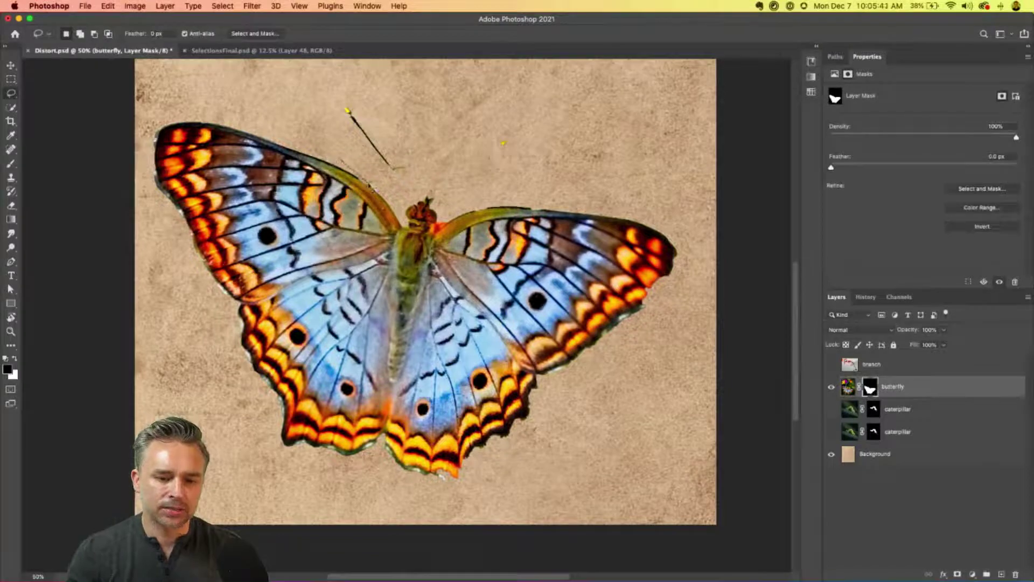
{"action": "mouse_move", "coordinate": [452, 194]}
{"action": "left_mouse_down"}
{"action": "mouse_move", "coordinate": [546, 140]}
{"action": "mouse_move", "coordinate": [460, 95]}
{"action": "mouse_move", "coordinate": [358, 81]}
{"action": "mouse_move", "coordinate": [311, 107]}
{"action": "mouse_move", "coordinate": [337, 153]}
{"action": "left_mouse_up"}
{"action": "key", "text": "shift+Delete"}
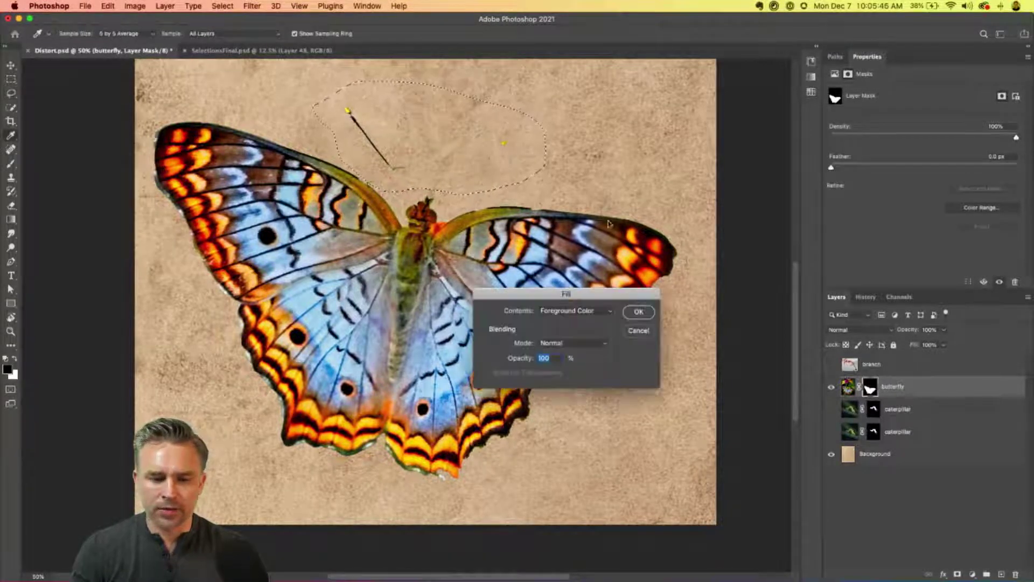
{"action": "key", "text": "Return"}
{"action": "key", "text": "super+d"}
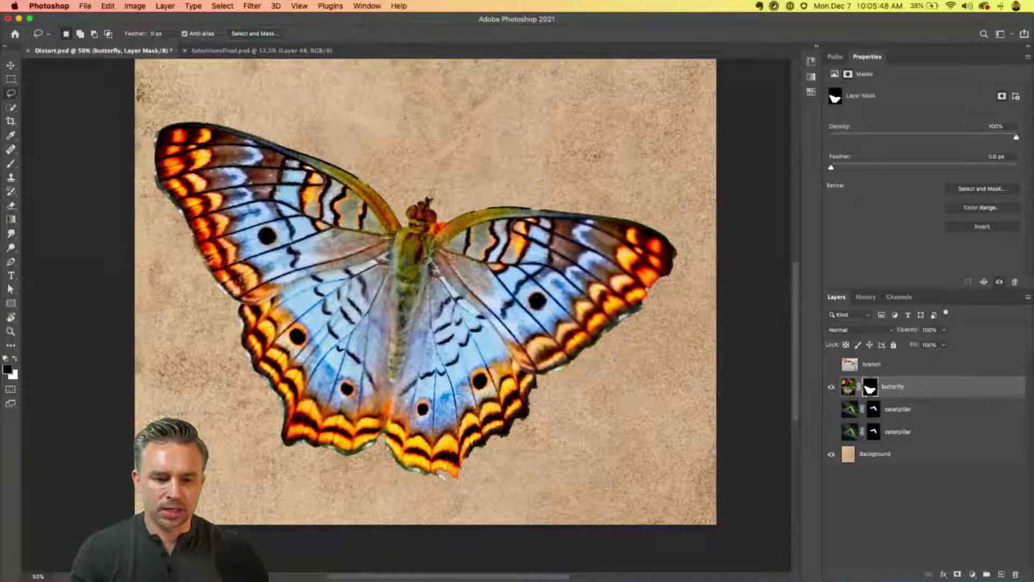
Step: Hide every layer except branch, select the branch layer, and display its color channels
{"action": "left_click", "coordinate": [849, 386]}
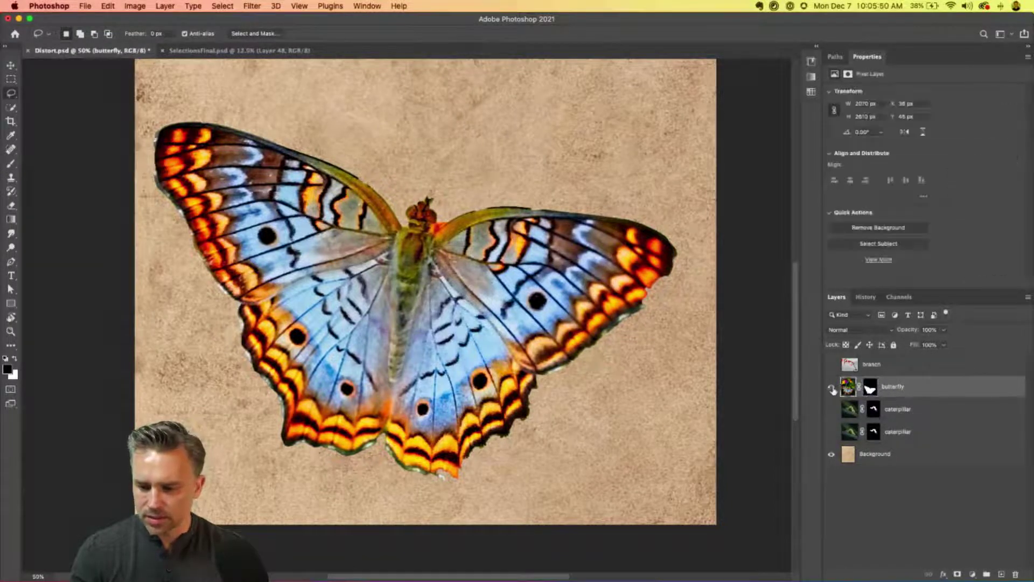
{"action": "left_click", "coordinate": [833, 410]}
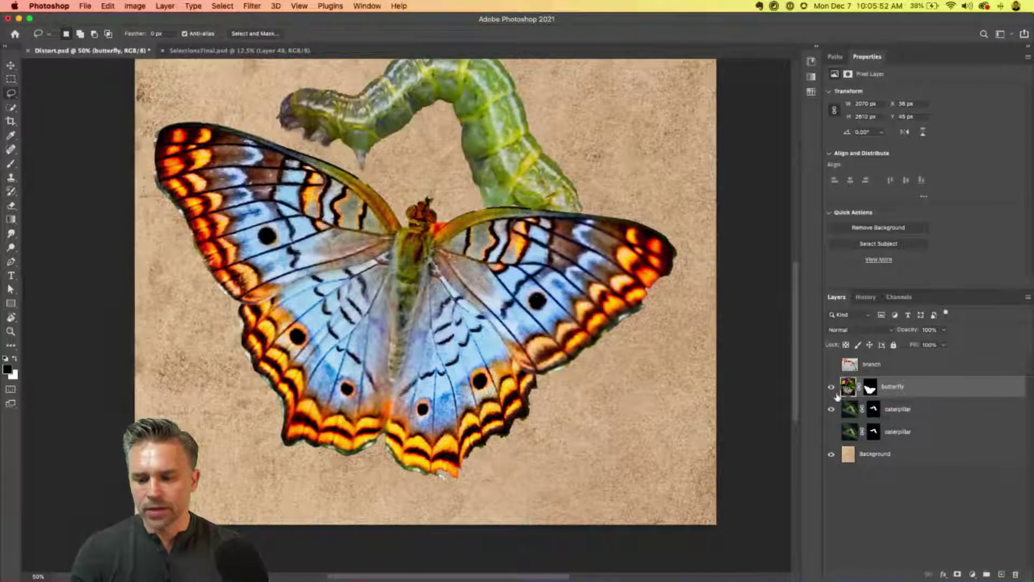
{"action": "left_click", "coordinate": [832, 392]}
{"action": "left_click", "coordinate": [832, 394]}
{"action": "left_click_drag", "start_coordinate": [832, 410], "coordinate": [831, 387]}
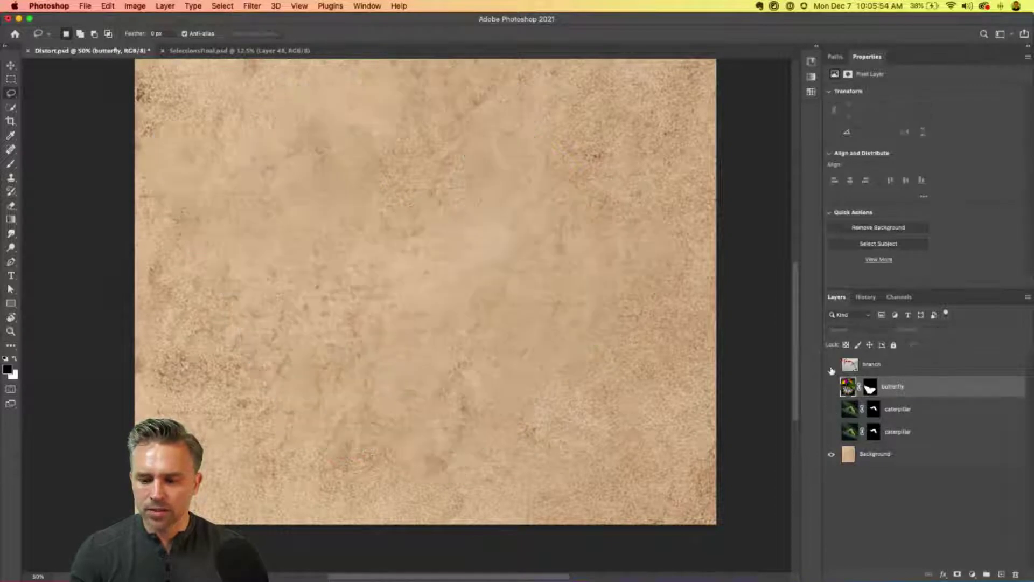
{"action": "left_click", "coordinate": [831, 365]}
{"action": "left_click", "coordinate": [872, 365]}
{"action": "left_click_drag", "start_coordinate": [362, 182], "coordinate": [361, 327]}
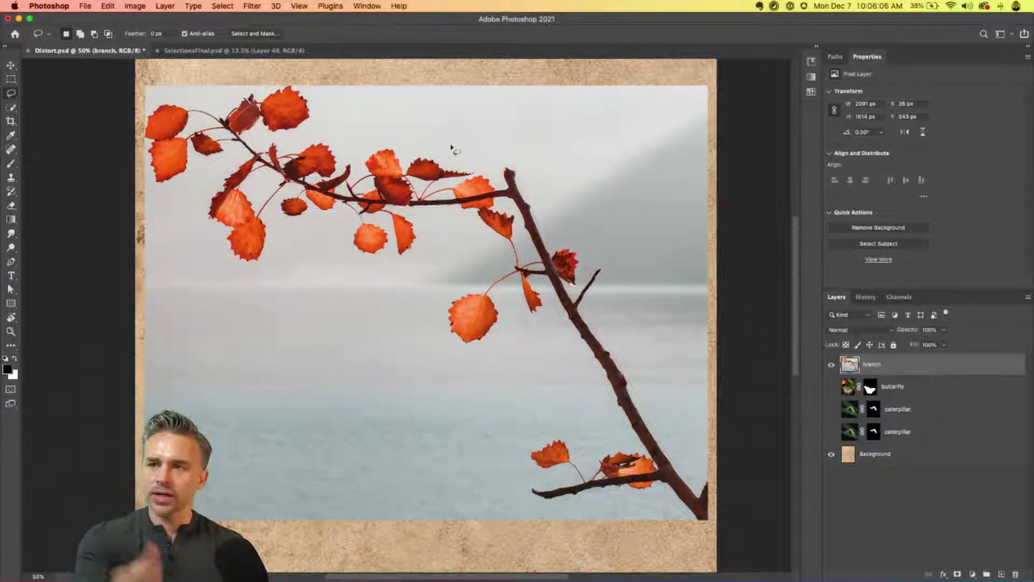
{"action": "left_click", "coordinate": [831, 456]}
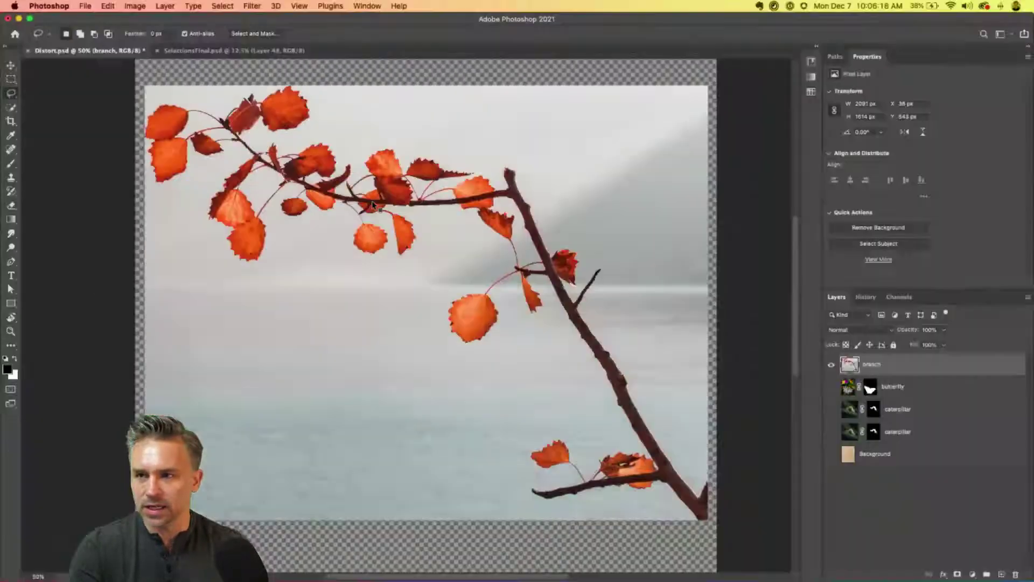
{"action": "left_click", "coordinate": [900, 297]}
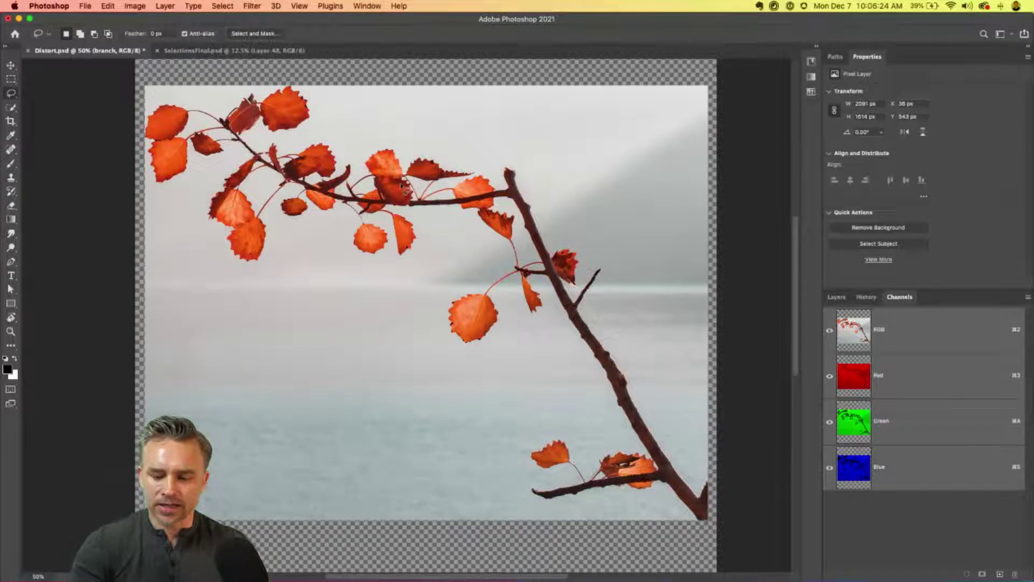
{"action": "key", "text": "super+u"}
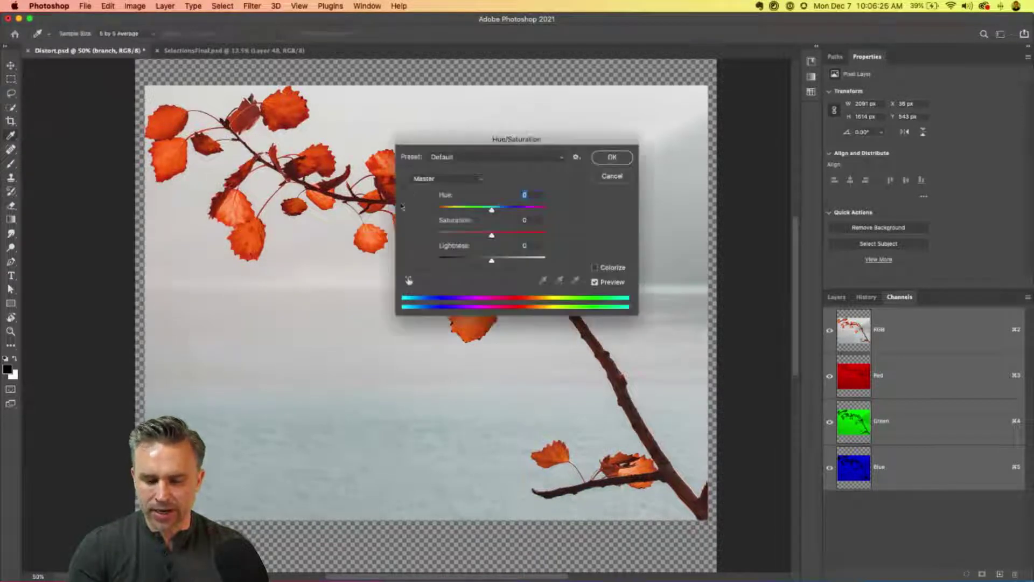
{"action": "left_click_drag", "start_coordinate": [491, 236], "coordinate": [542, 243]}
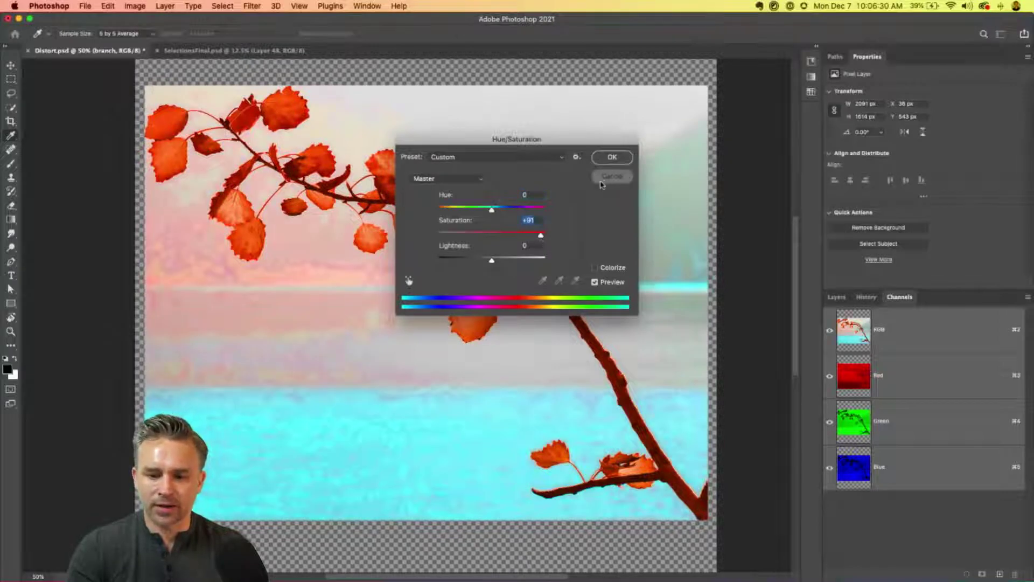
{"action": "left_click", "coordinate": [612, 176]}
Step: Load the Blue channel as a selection, restore the RGB composite, and mask the branch layer to hide the bright background
{"action": "left_click", "coordinate": [858, 478]}
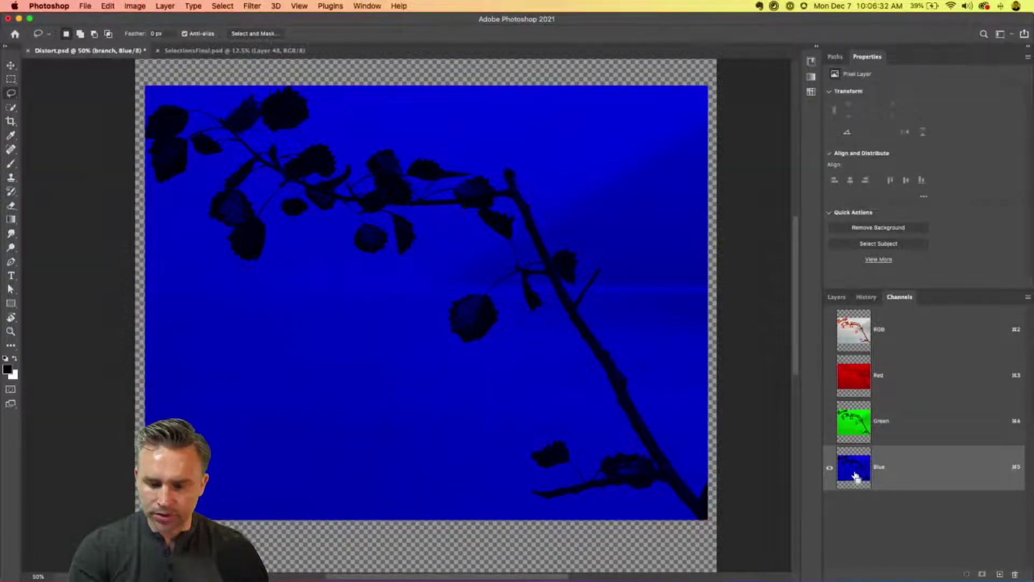
{"action": "left_click", "coordinate": [857, 476], "text": "super"}
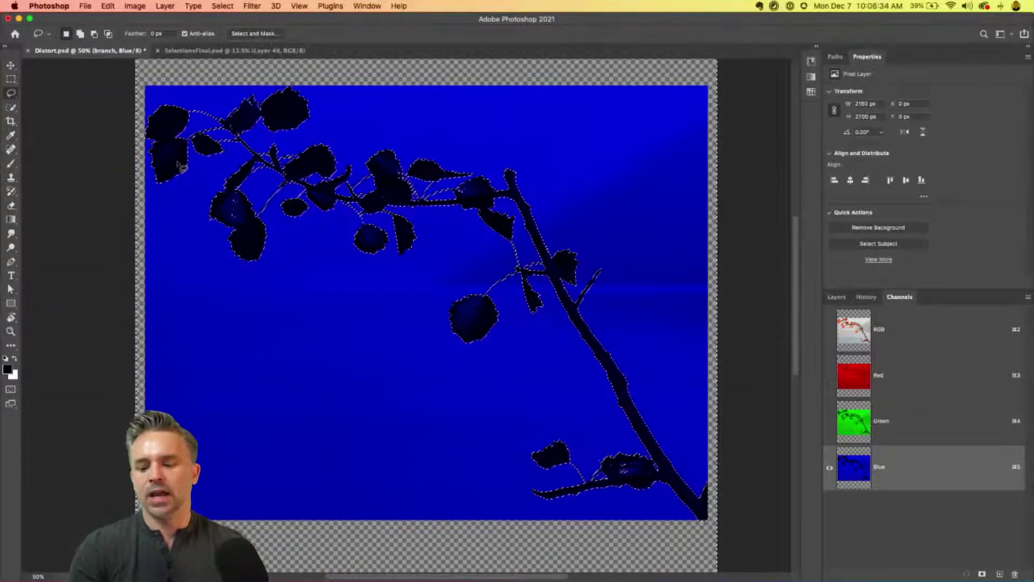
{"action": "left_click", "coordinate": [835, 297]}
{"action": "left_click", "coordinate": [900, 297]}
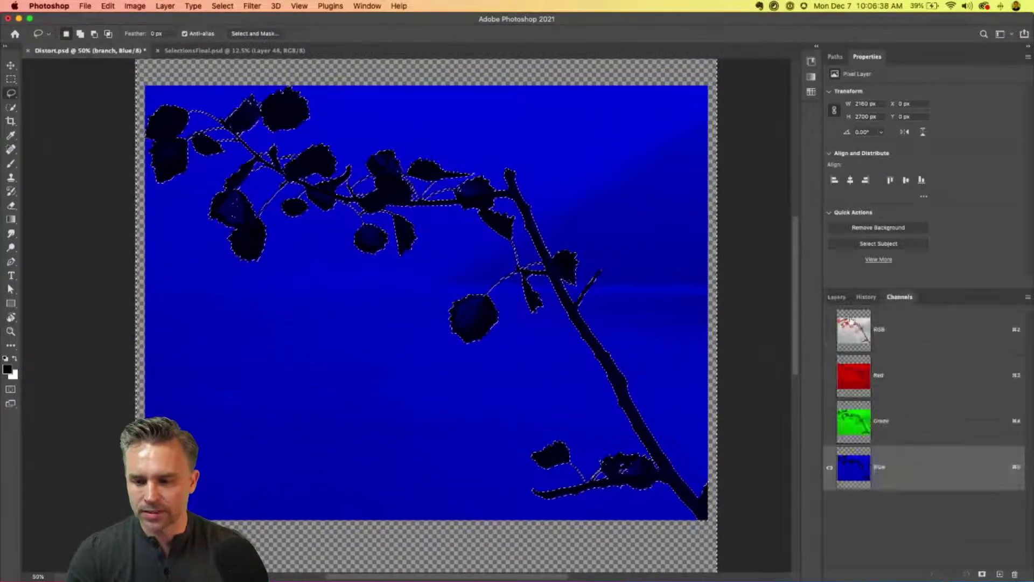
{"action": "left_click", "coordinate": [854, 329]}
{"action": "left_click", "coordinate": [836, 297]}
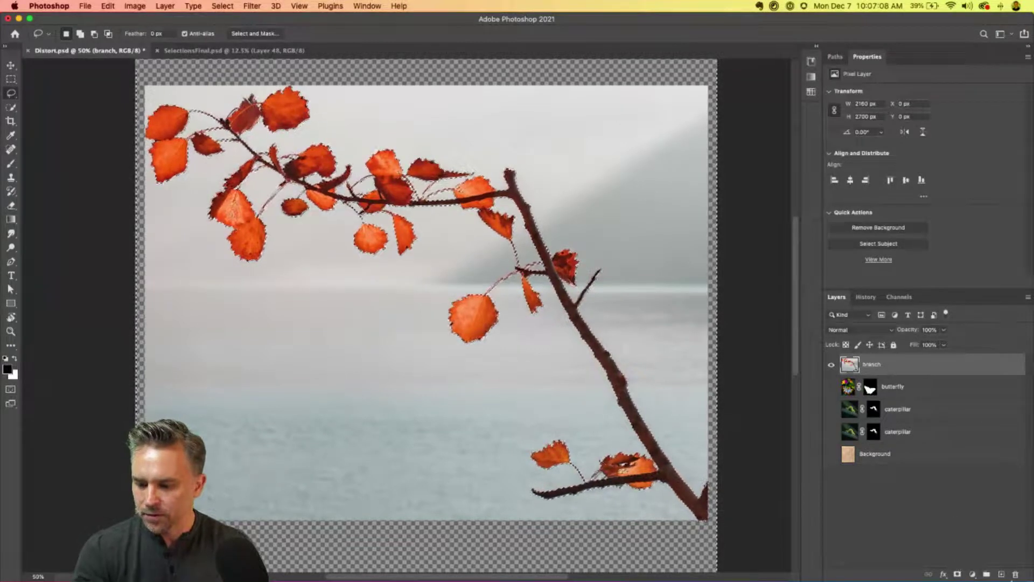
{"action": "left_click", "coordinate": [958, 574]}
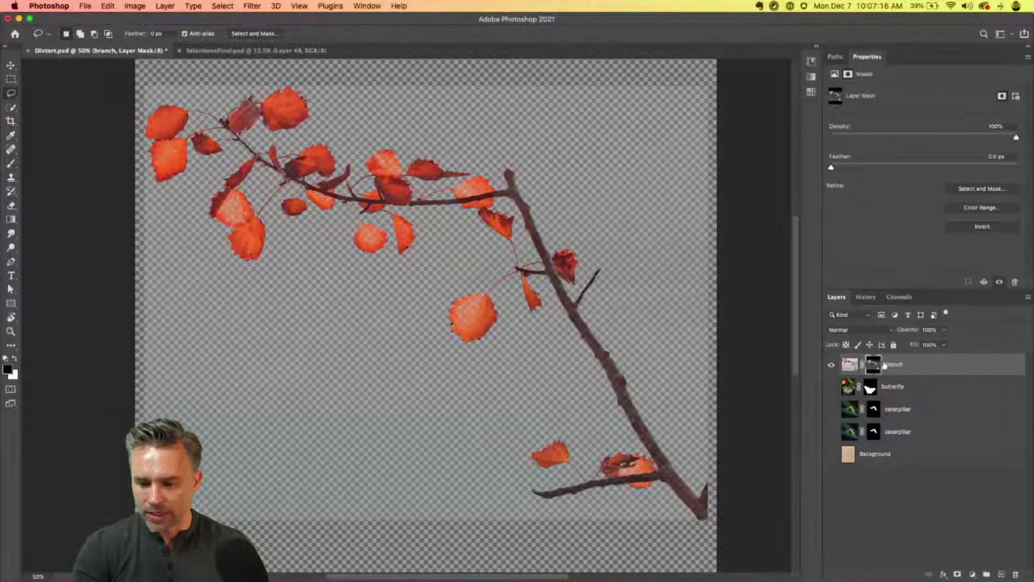
{"action": "key", "text": "super+l"}
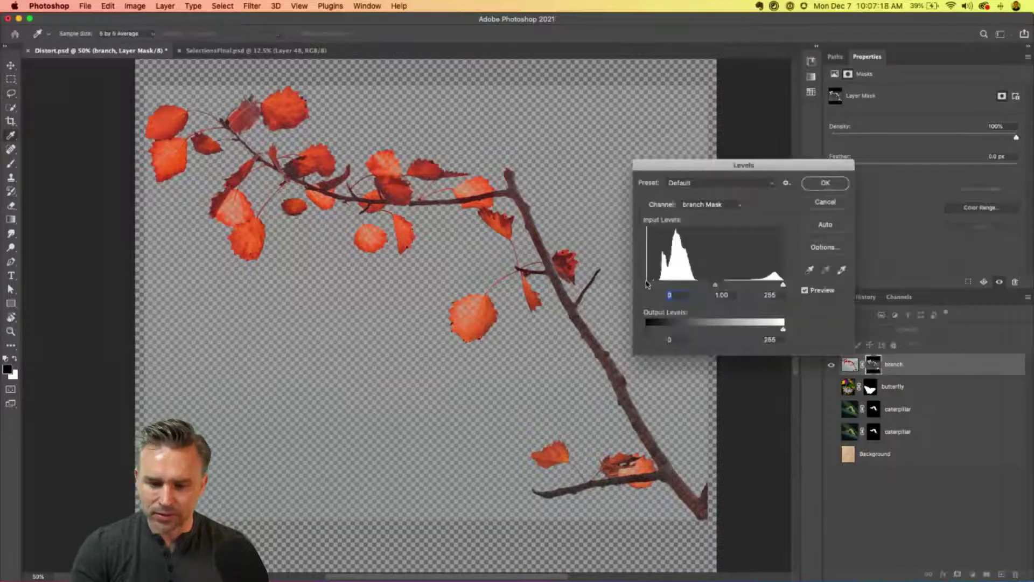
{"action": "left_click_drag", "start_coordinate": [647, 284], "coordinate": [667, 286]}
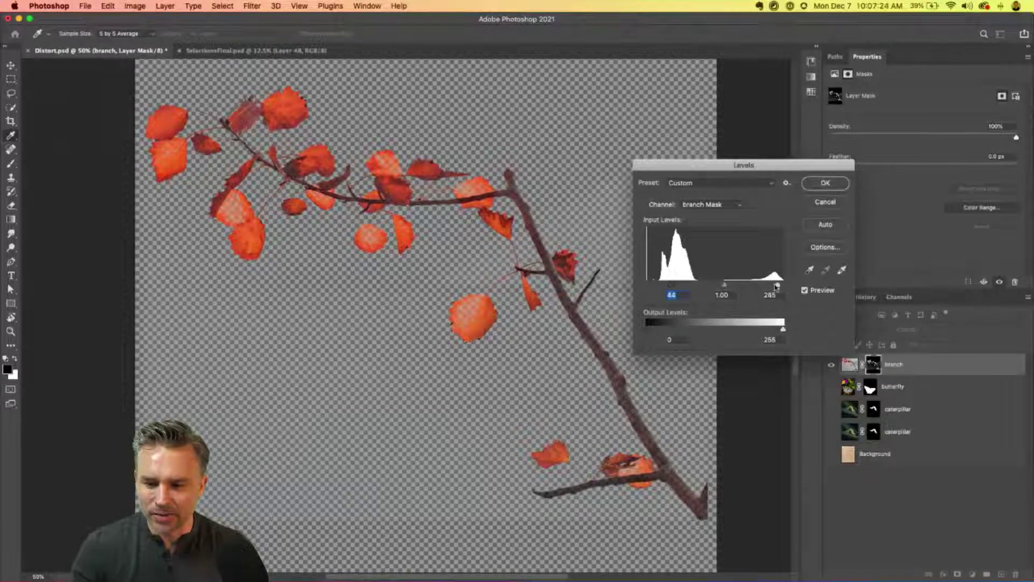
{"action": "left_click_drag", "start_coordinate": [782, 284], "coordinate": [753, 286]}
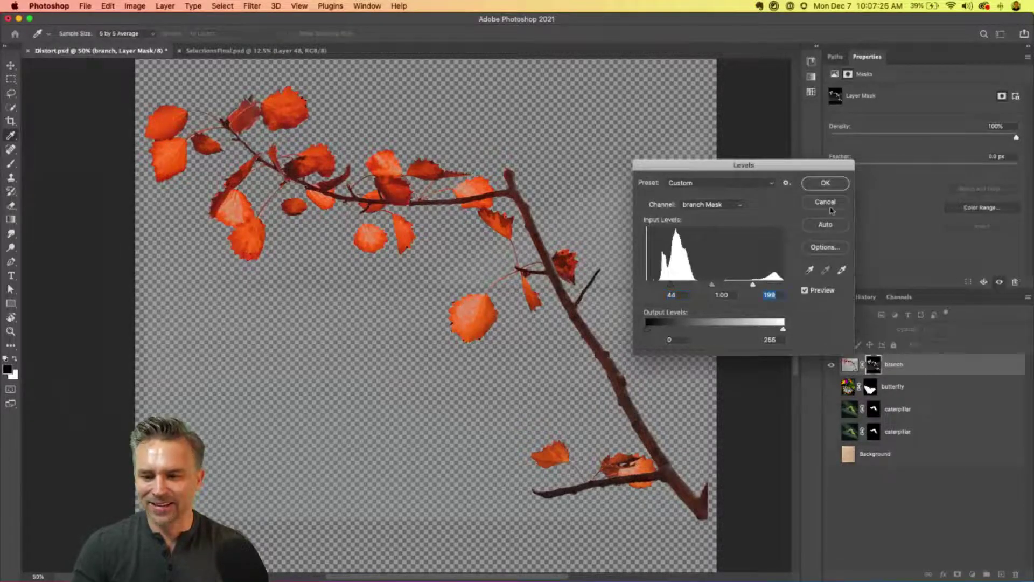
{"action": "left_click", "coordinate": [831, 207]}
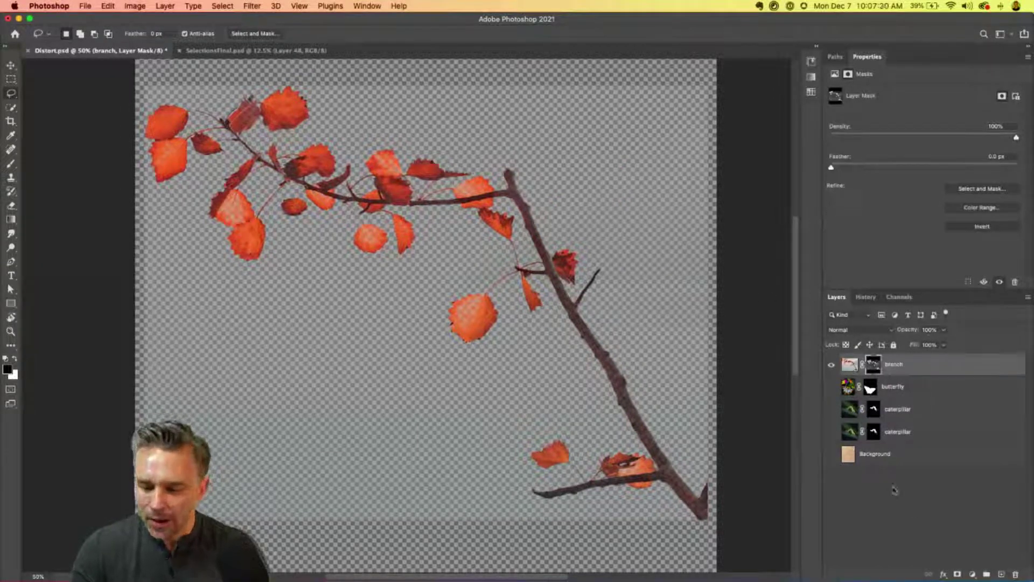
Step: Add a new layer directly above Background, fill the whole canvas on it with black, and deselect
{"action": "left_click", "coordinate": [886, 456]}
{"action": "left_click", "coordinate": [1002, 574]}
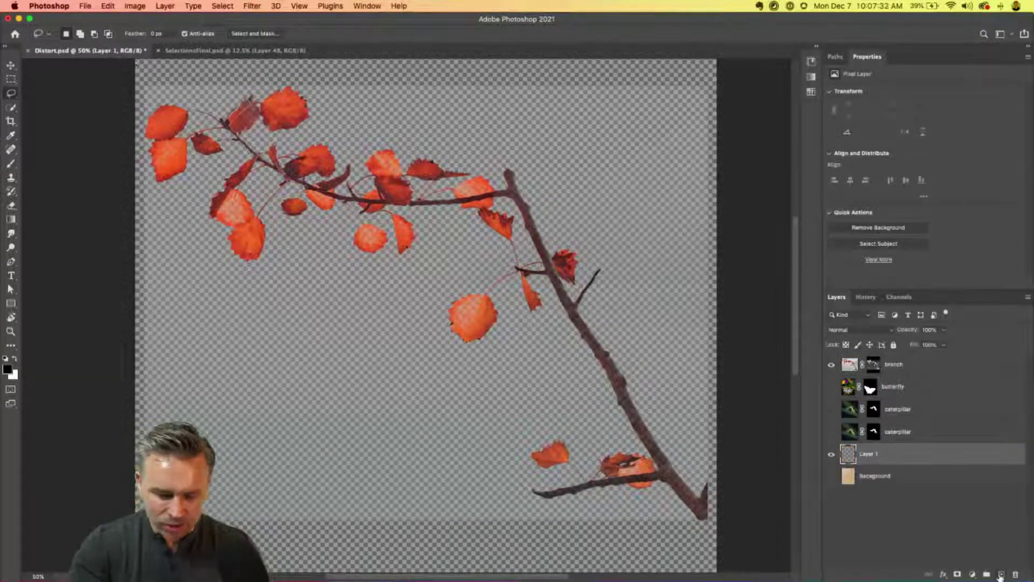
{"action": "key", "text": "super+a"}
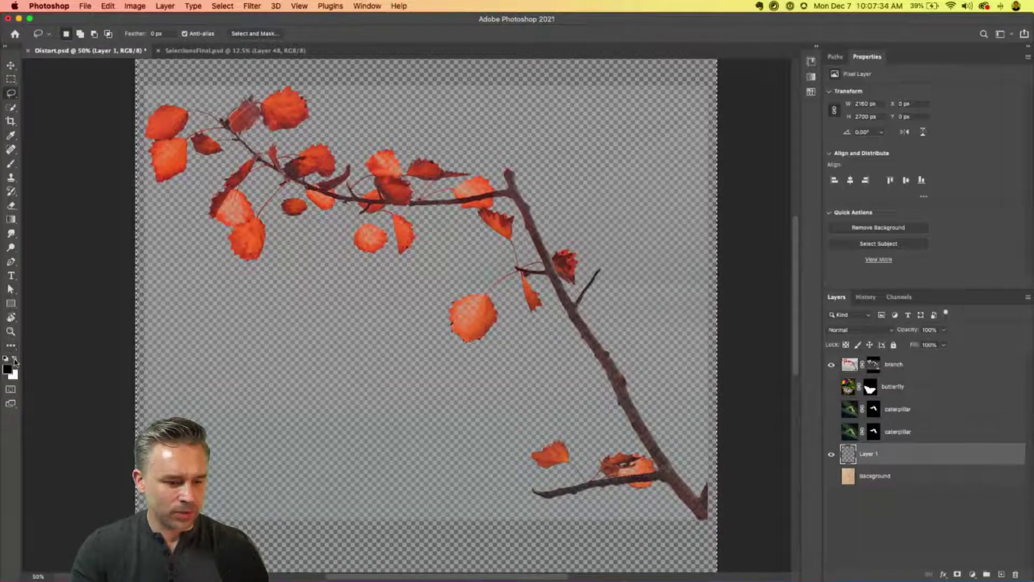
{"action": "key", "text": "alt+BackSpace"}
{"action": "key", "text": "super+d"}
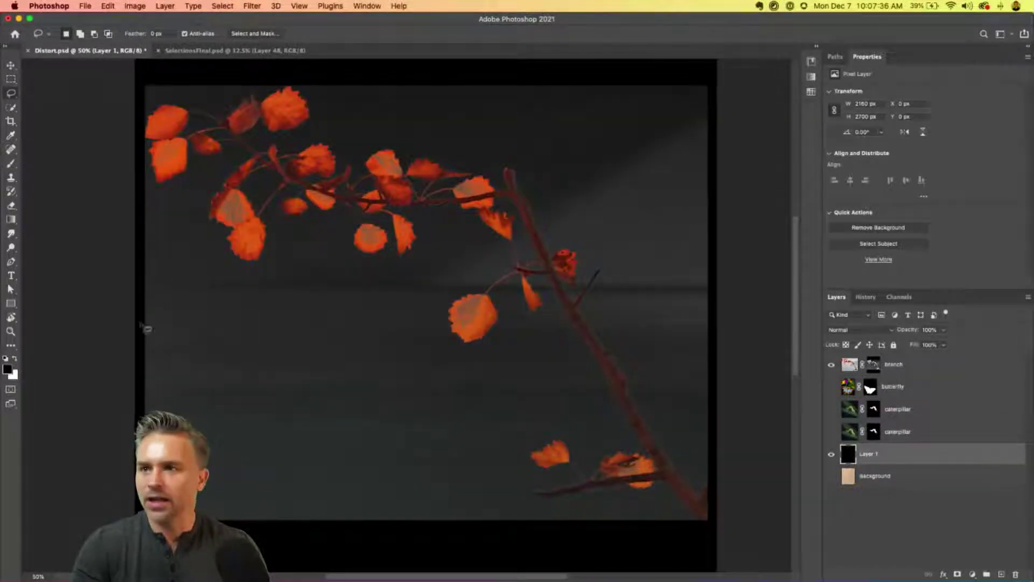
Step: Use Levels on the branch layer's mask to clear the leftover background, setting the black input to 47 and lowering the white input sharply
{"action": "left_click", "coordinate": [994, 371]}
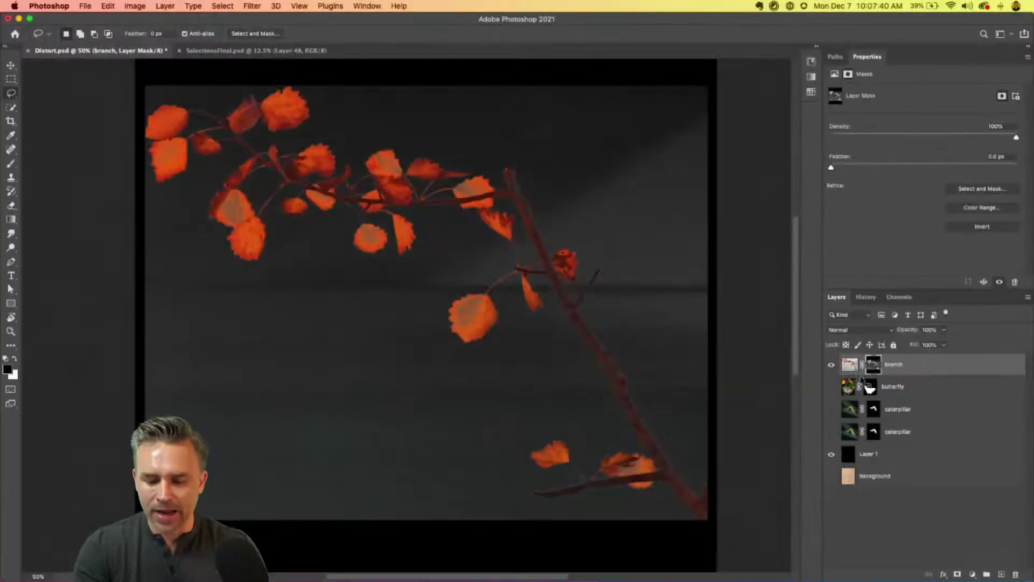
{"action": "key", "text": "super+l"}
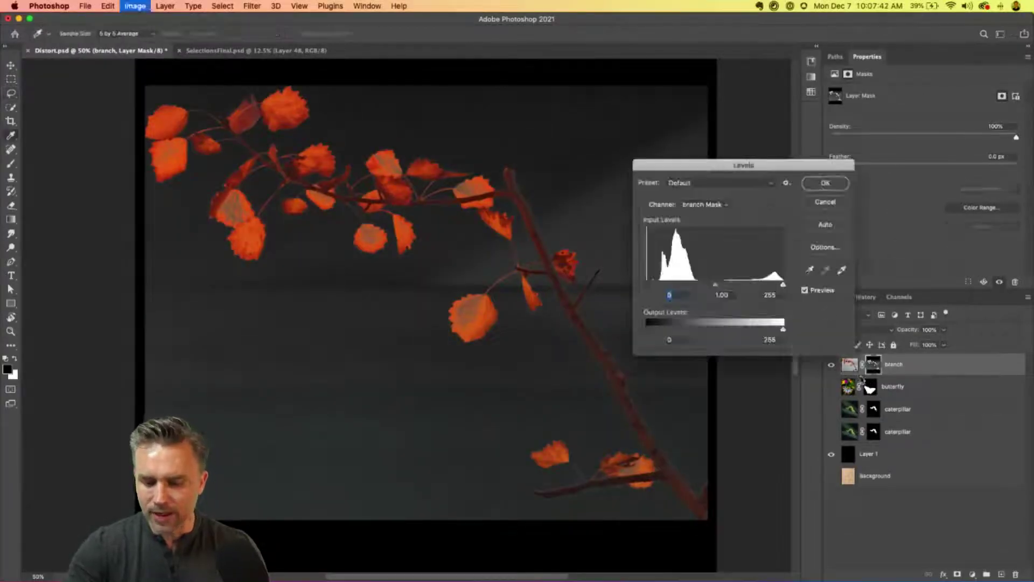
{"action": "left_click_drag", "start_coordinate": [648, 287], "coordinate": [674, 290]}
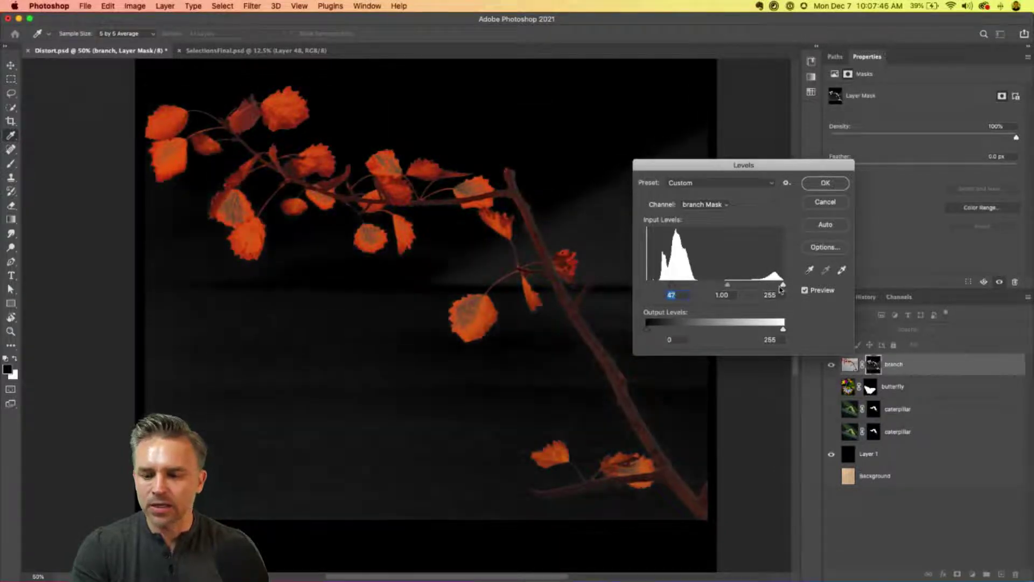
{"action": "left_click_drag", "start_coordinate": [784, 287], "coordinate": [688, 288]}
{"action": "key", "text": "Return"}
{"action": "key", "text": "l"}
Step: Delete the black layer above Background, then show Background and hide the branch layer
{"action": "left_click", "coordinate": [833, 458]}
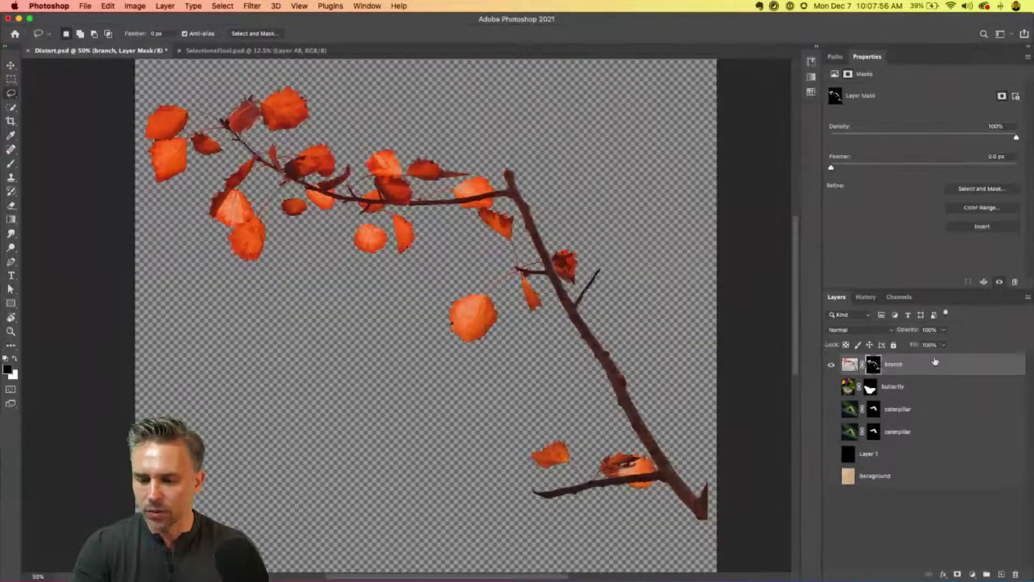
{"action": "left_click", "coordinate": [831, 476]}
{"action": "left_click_drag", "start_coordinate": [876, 458], "coordinate": [1016, 574]}
{"action": "left_click", "coordinate": [831, 364]}
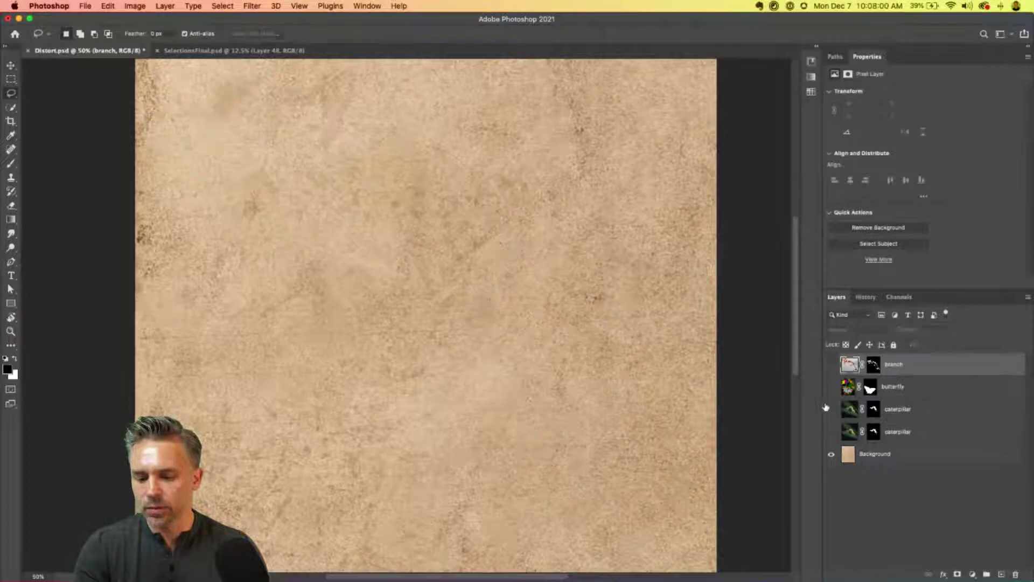
Step: Show the upper caterpillar layer and convert it to a smart object
{"action": "left_click", "coordinate": [832, 408]}
{"action": "left_click", "coordinate": [916, 410]}
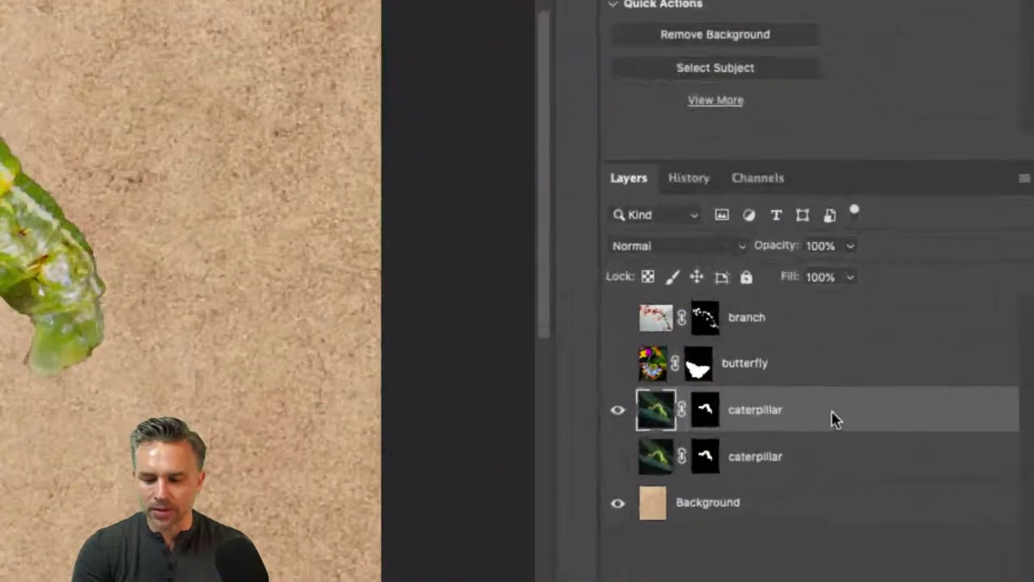
{"action": "right_click", "coordinate": [936, 411]}
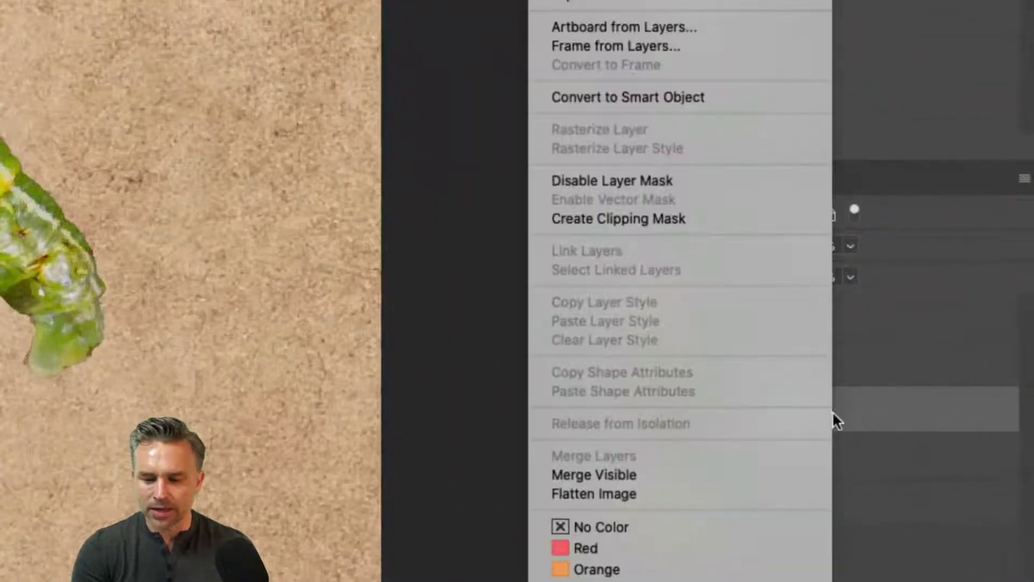
{"action": "left_click", "coordinate": [652, 97]}
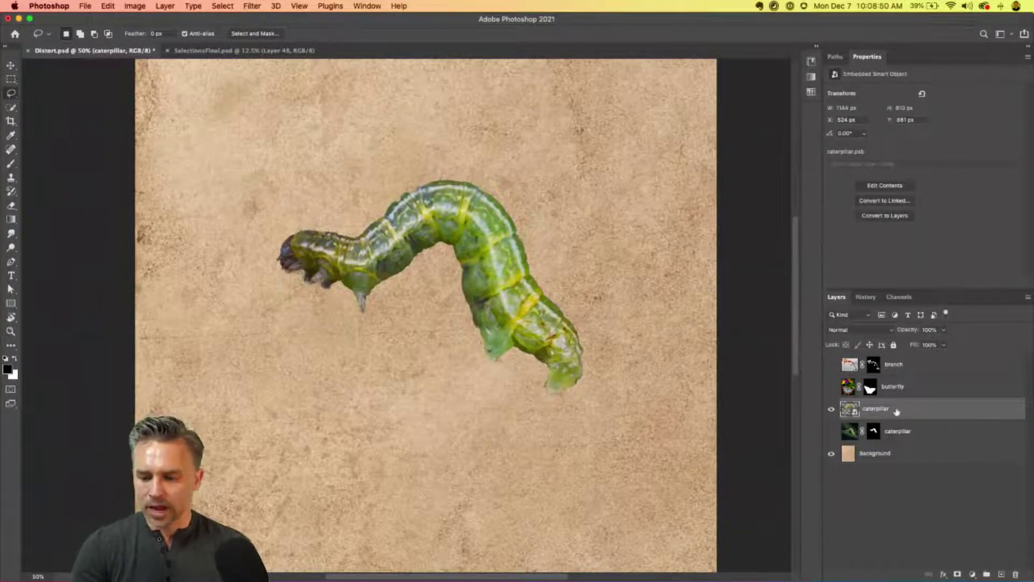
Step: Duplicate the caterpillar smart object, hide the lower copy, and delete the remaining masked caterpillar layer
{"action": "key", "text": "super+j"}
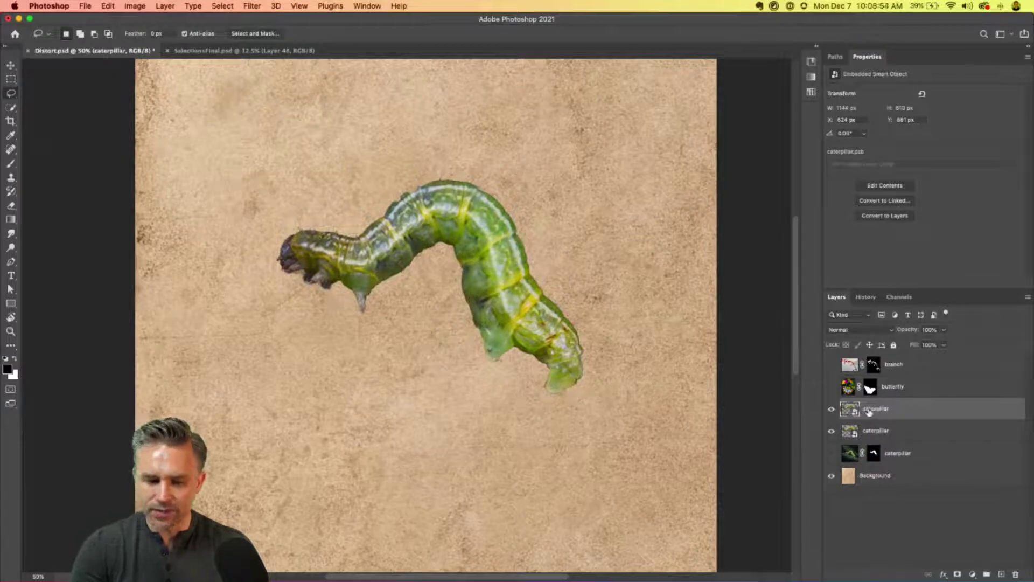
{"action": "left_click", "coordinate": [832, 433]}
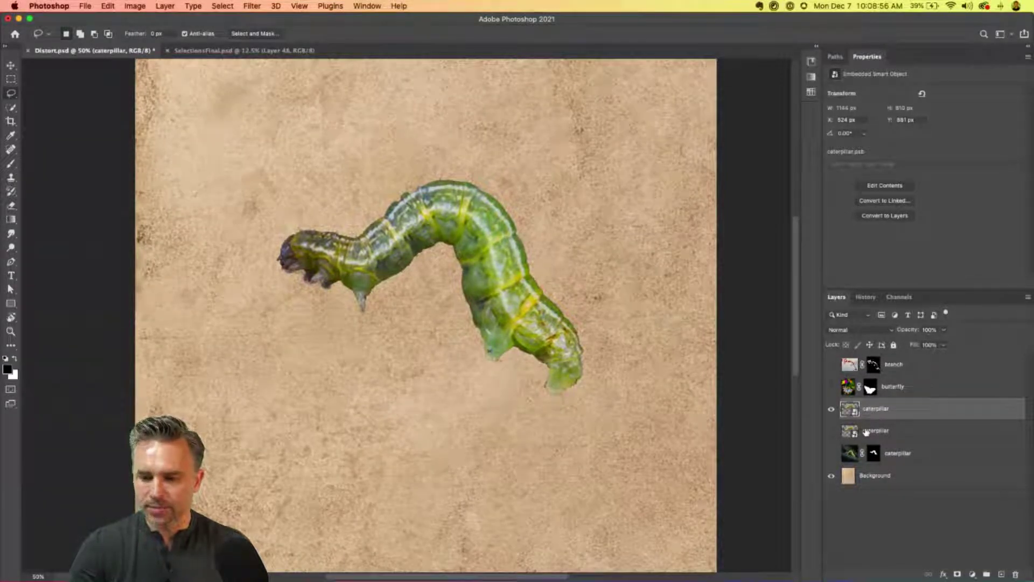
{"action": "left_click_drag", "start_coordinate": [905, 454], "coordinate": [1016, 575]}
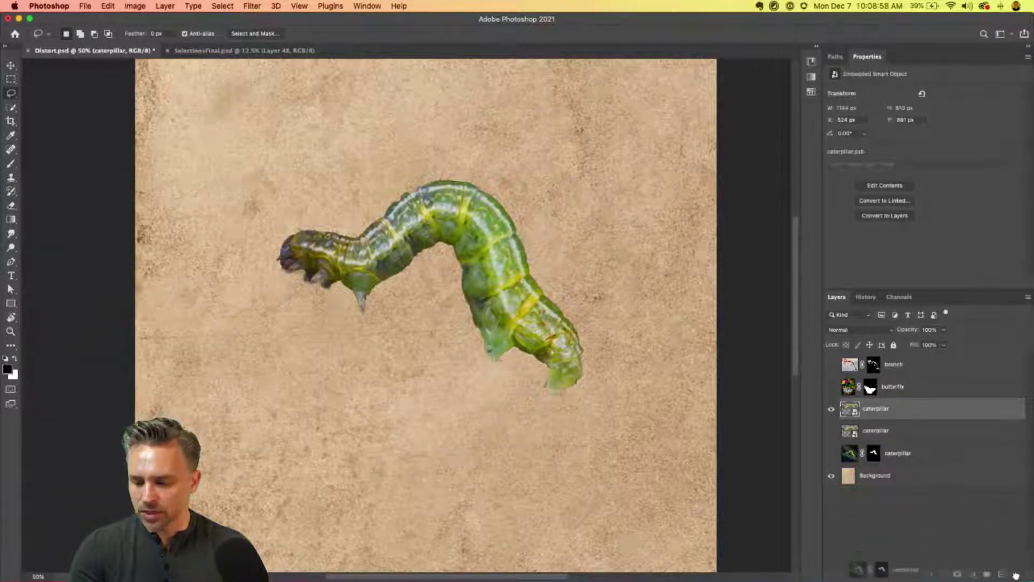
Step: Start Puppet Warp on the upper caterpillar and place pins at the tail end, the rear body and the top of the arch
{"action": "left_click", "coordinate": [107, 5]}
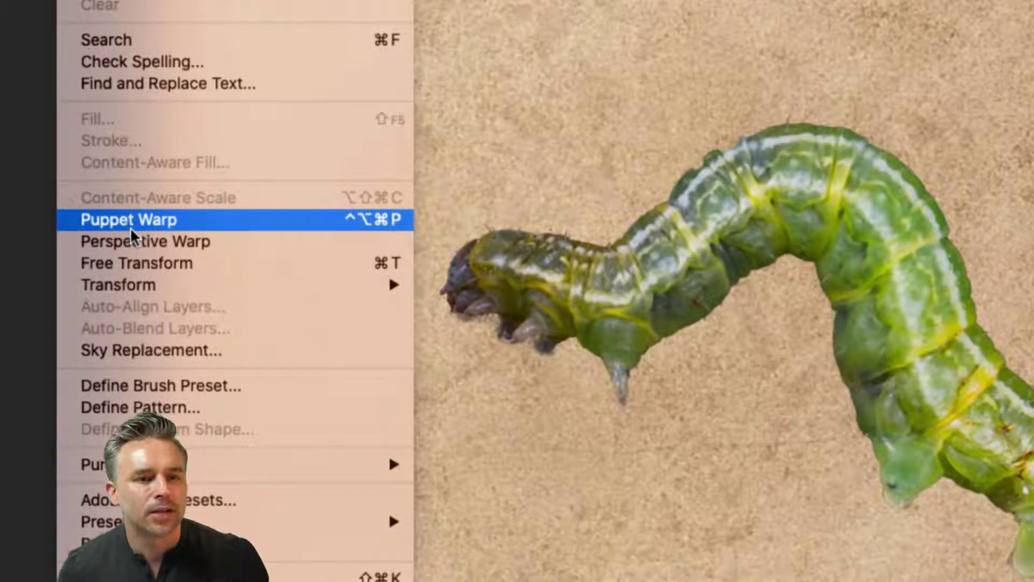
{"action": "left_click", "coordinate": [130, 229]}
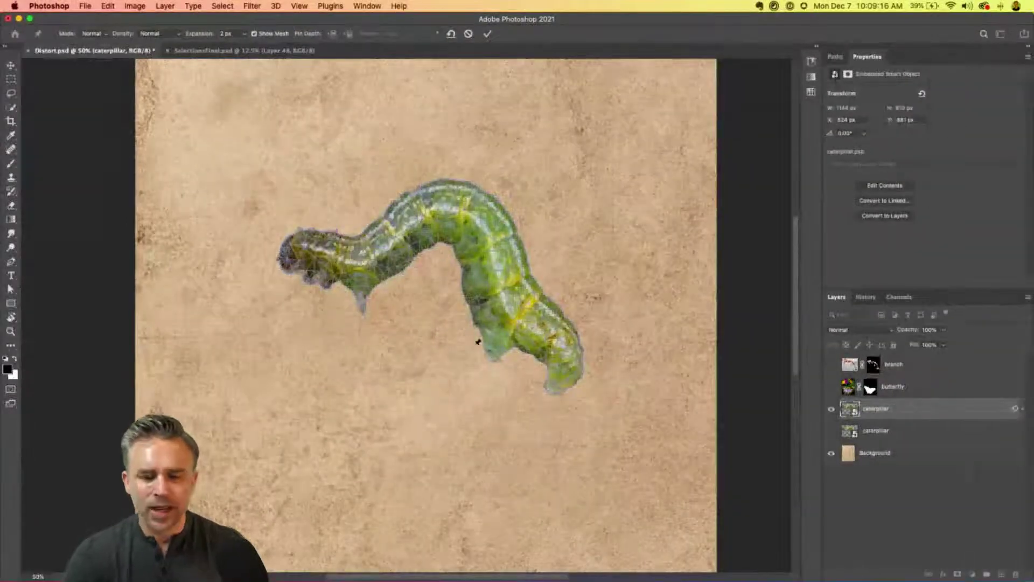
{"action": "left_click", "coordinate": [540, 327]}
{"action": "left_click", "coordinate": [505, 303]}
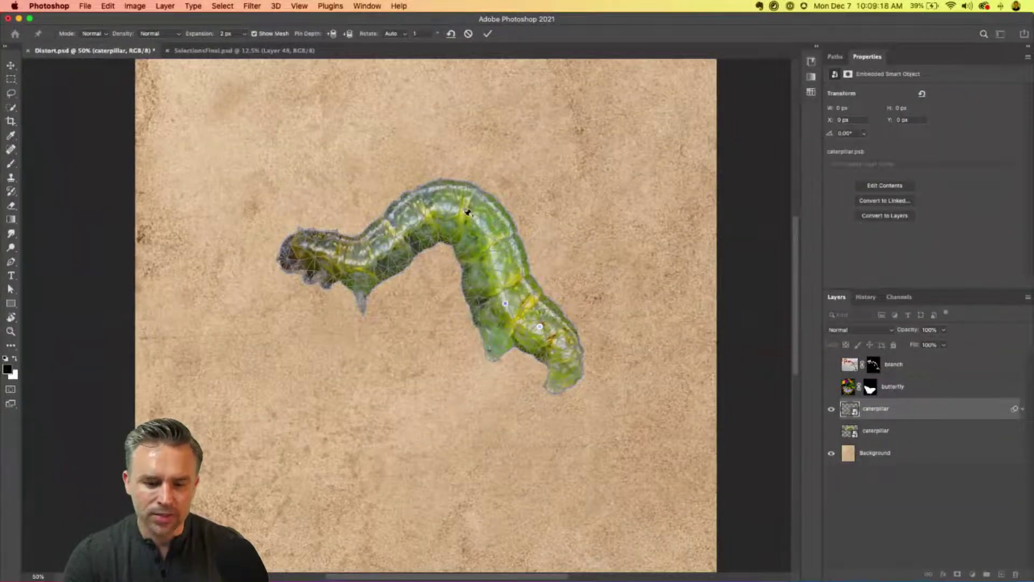
{"action": "left_click", "coordinate": [462, 215]}
Step: Pin and stretch the front body outward, pull the arch down to flatten it, lower the head with another pin, and hide the mesh
{"action": "left_click_drag", "start_coordinate": [366, 257], "coordinate": [297, 251]}
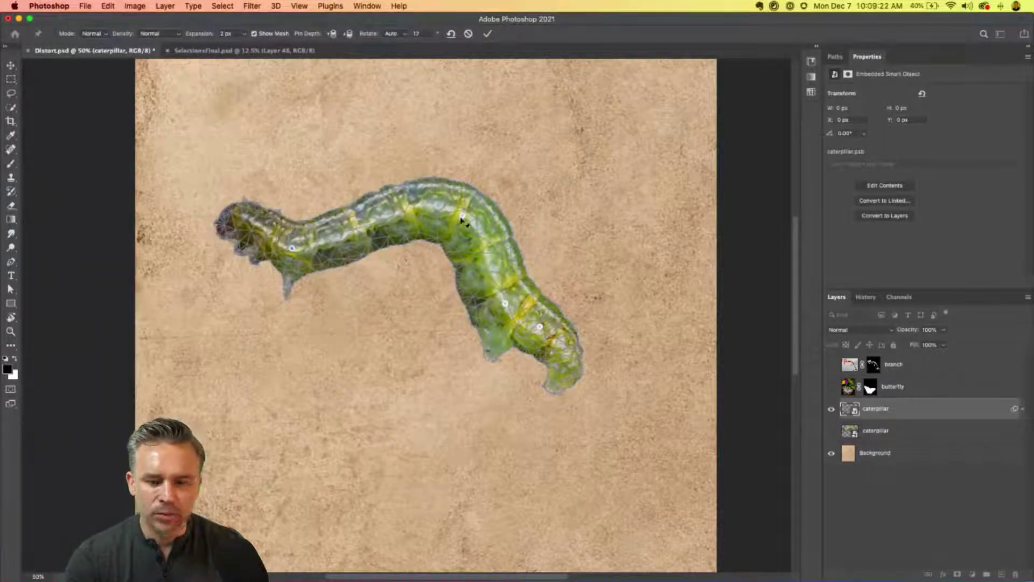
{"action": "left_click_drag", "start_coordinate": [462, 216], "coordinate": [397, 299]}
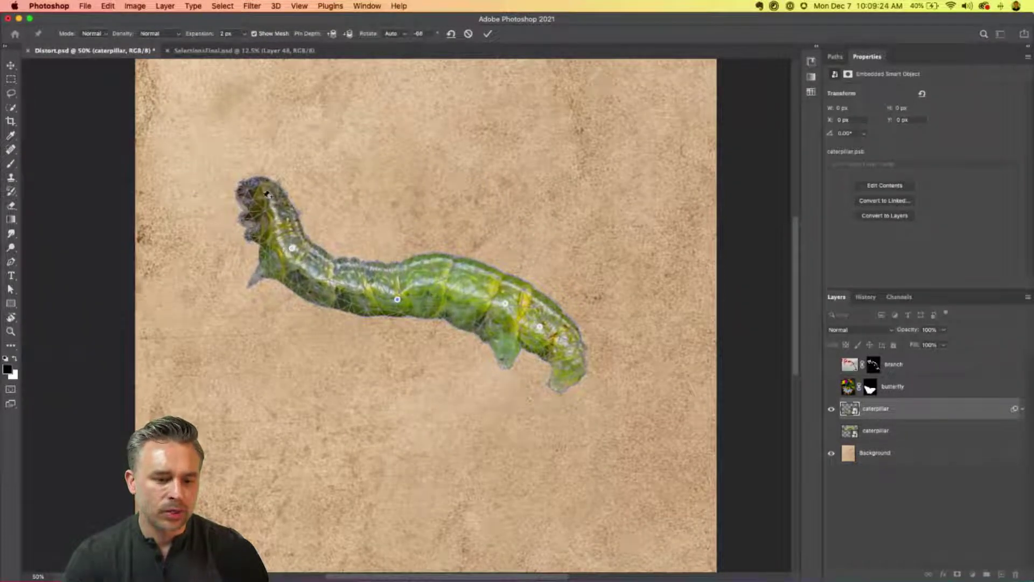
{"action": "left_click_drag", "start_coordinate": [271, 193], "coordinate": [244, 223]}
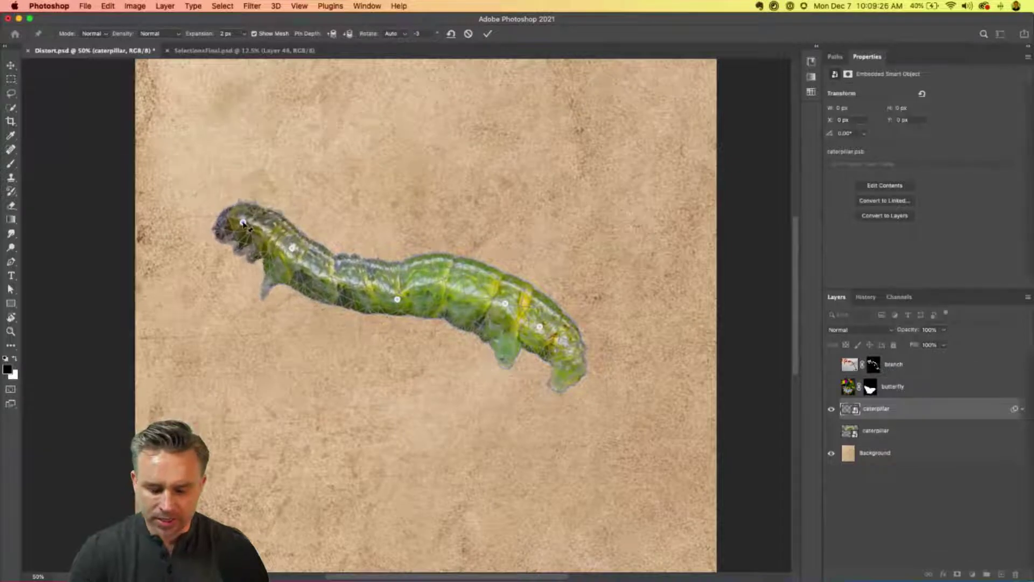
{"action": "key", "text": "super+h"}
{"action": "key", "text": "super+equal"}
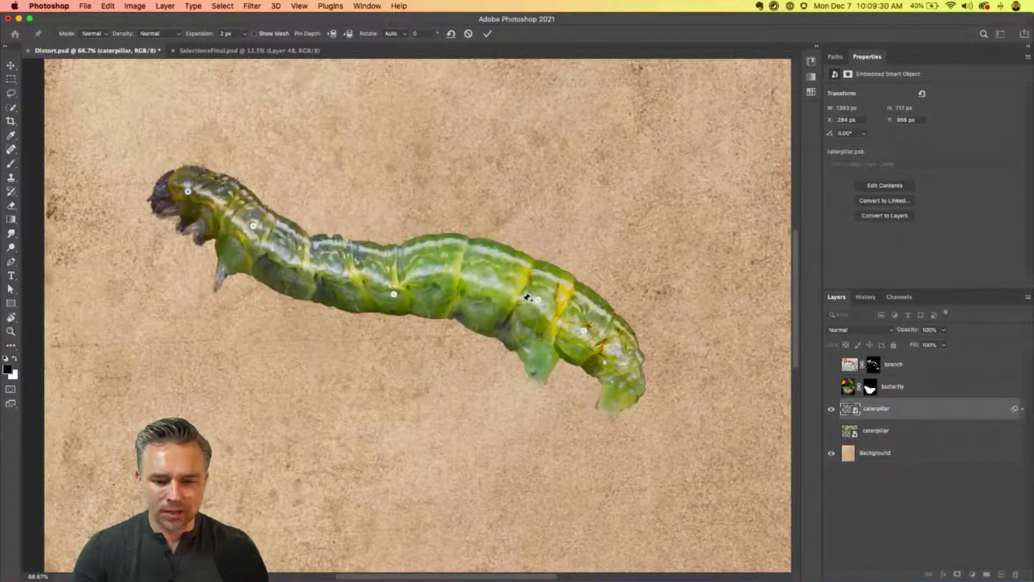
Step: Straighten the caterpillar's body by lowering the rear-body pin and raising the middle and front-body pins slightly
{"action": "left_click_drag", "start_coordinate": [540, 304], "coordinate": [516, 312]}
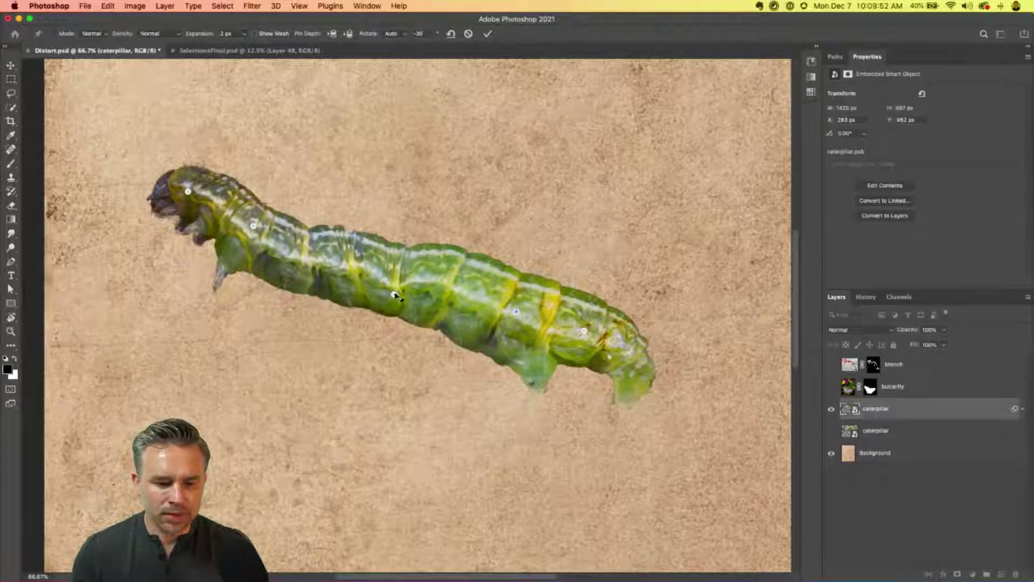
{"action": "mouse_move", "coordinate": [395, 295]}
{"action": "left_mouse_down"}
{"action": "mouse_move", "coordinate": [377, 272]}
{"action": "mouse_move", "coordinate": [380, 281]}
{"action": "left_mouse_up"}
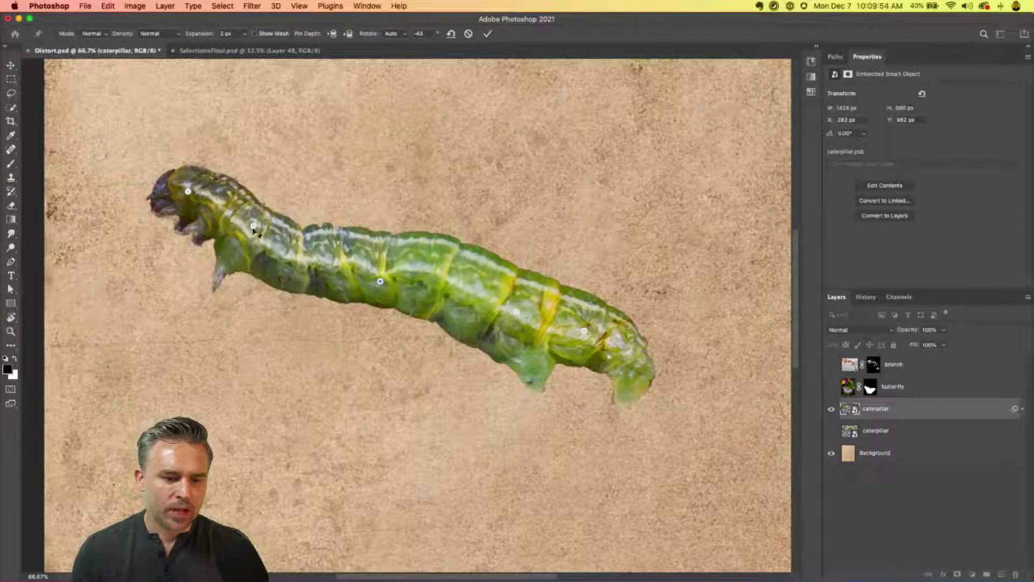
{"action": "left_click_drag", "start_coordinate": [253, 226], "coordinate": [258, 206]}
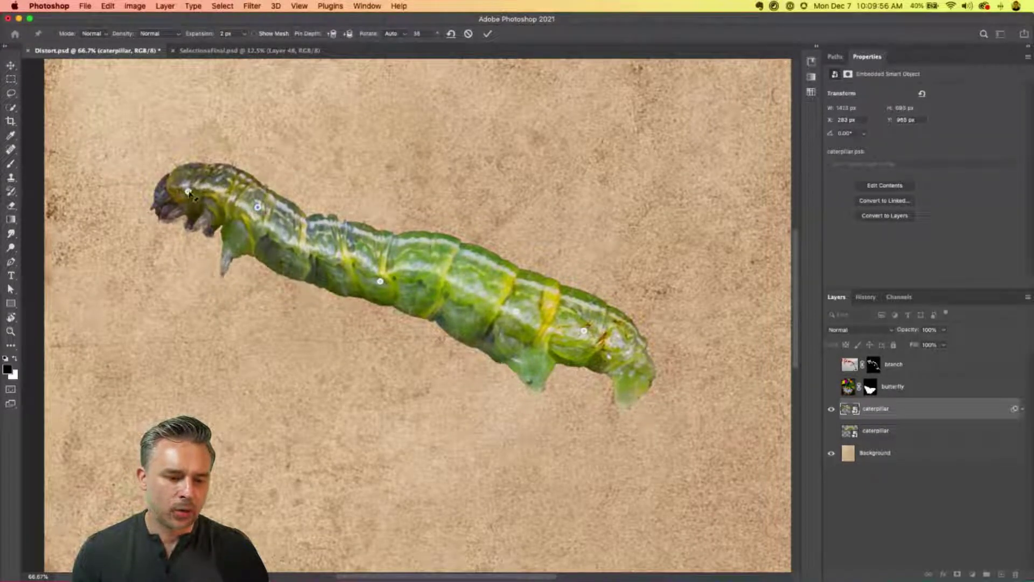
Step: Rotate the head pin clockwise by about 31° to lift the face, and nudge the pin slightly outward and up
{"action": "left_click", "coordinate": [188, 193]}
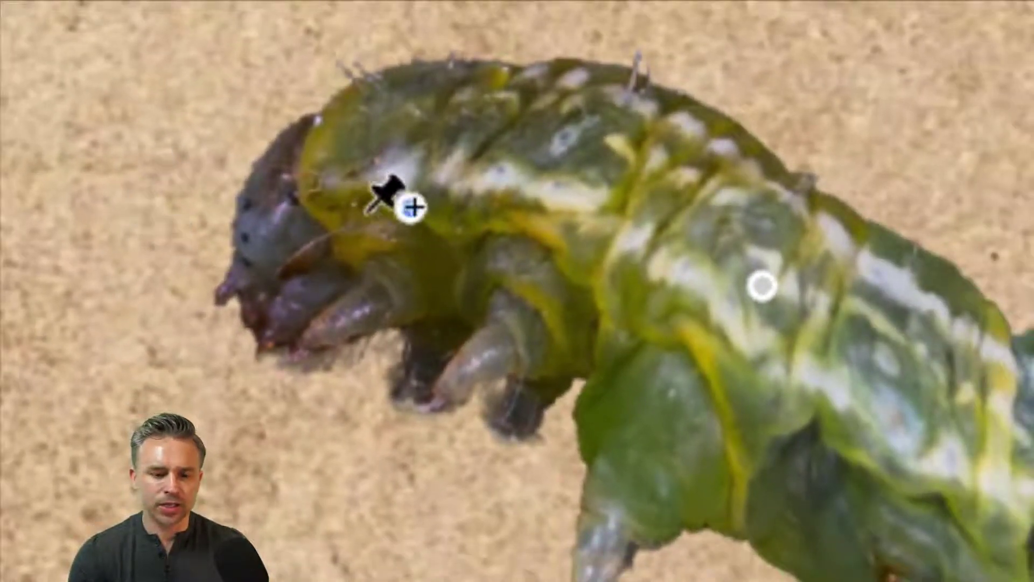
{"action": "mouse_move", "coordinate": [411, 207]}
{"action": "left_mouse_down"}
{"action": "mouse_move", "coordinate": [403, 191]}
{"action": "mouse_move", "coordinate": [400, 207]}
{"action": "left_mouse_up"}
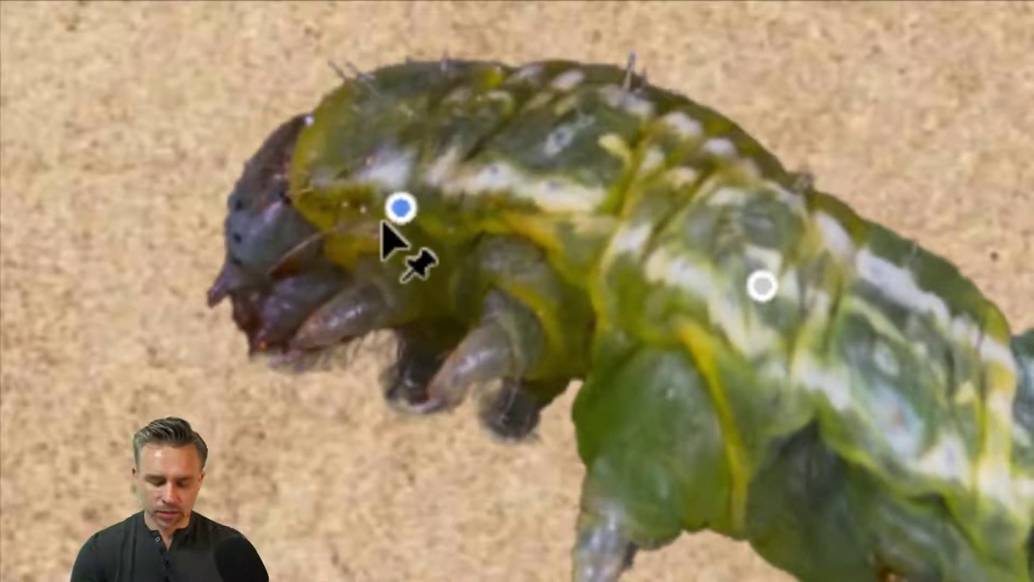
{"action": "key", "text": "alt"}
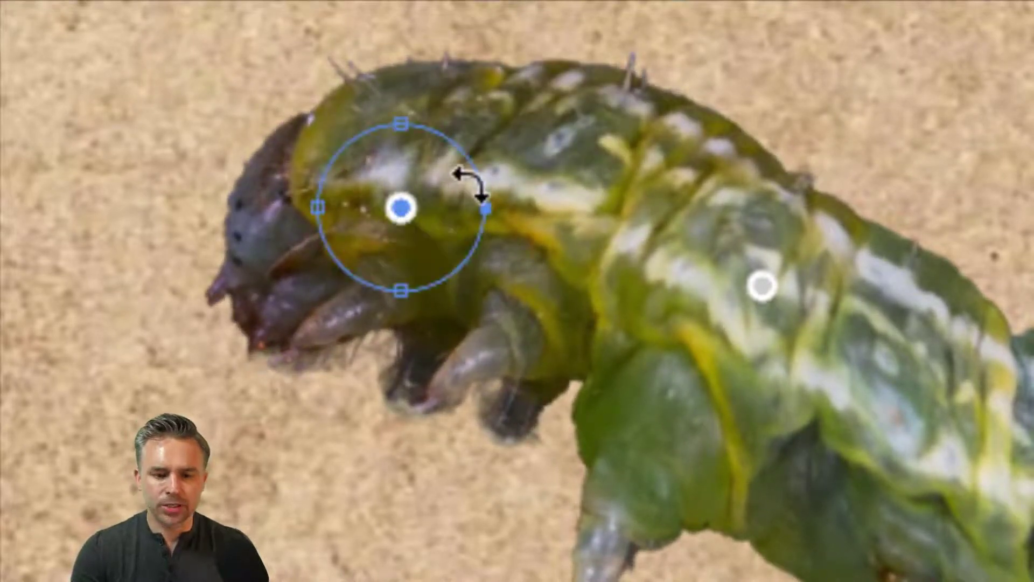
{"action": "left_click_drag", "start_coordinate": [480, 180], "coordinate": [458, 249]}
{"action": "left_click_drag", "start_coordinate": [399, 209], "coordinate": [403, 178]}
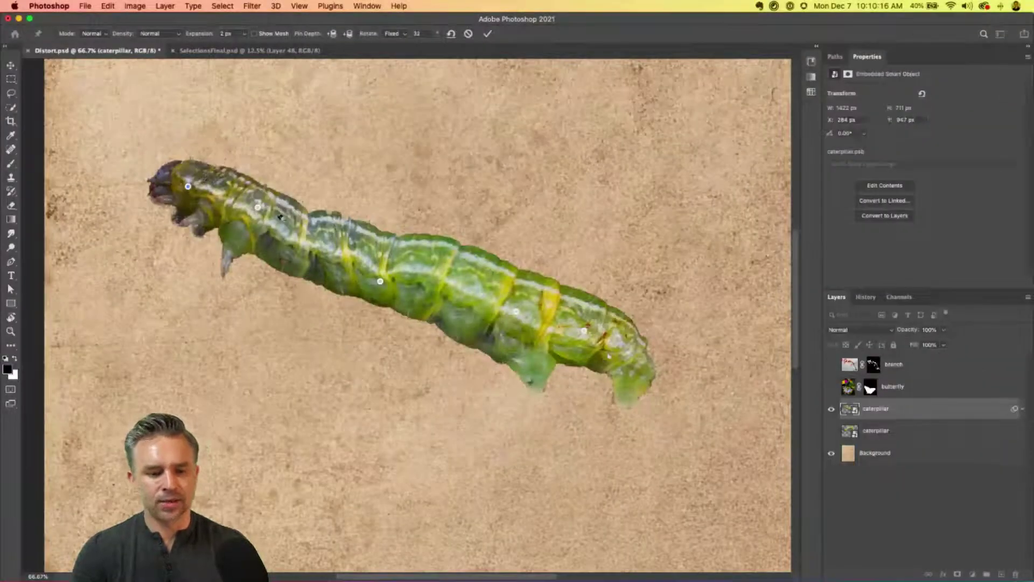
Step: Nudge the mid-body pin slightly up and apply the Puppet Warp
{"action": "left_click_drag", "start_coordinate": [380, 281], "coordinate": [394, 269]}
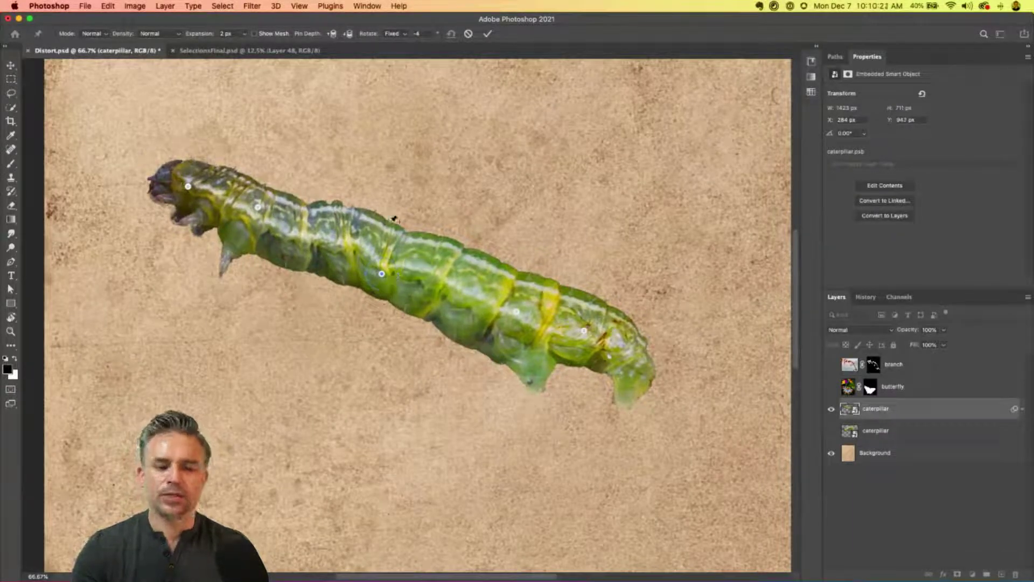
{"action": "key", "text": "Return"}
{"action": "key", "text": "l"}
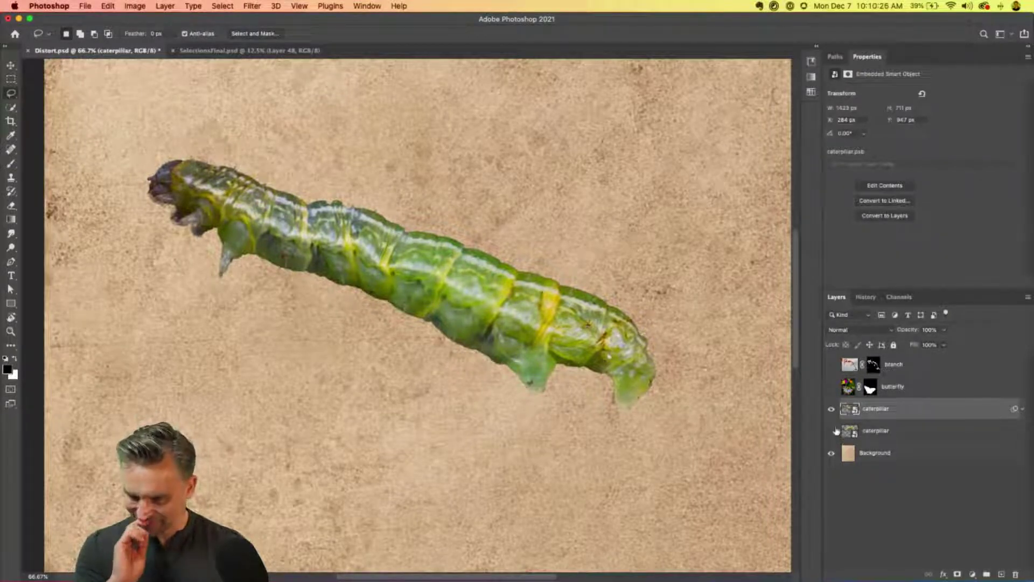
Step: Move the branch layer beneath both caterpillar layers, hide it again, and select the warped caterpillar layer
{"action": "left_click", "coordinate": [830, 366]}
{"action": "left_click_drag", "start_coordinate": [909, 364], "coordinate": [911, 450]}
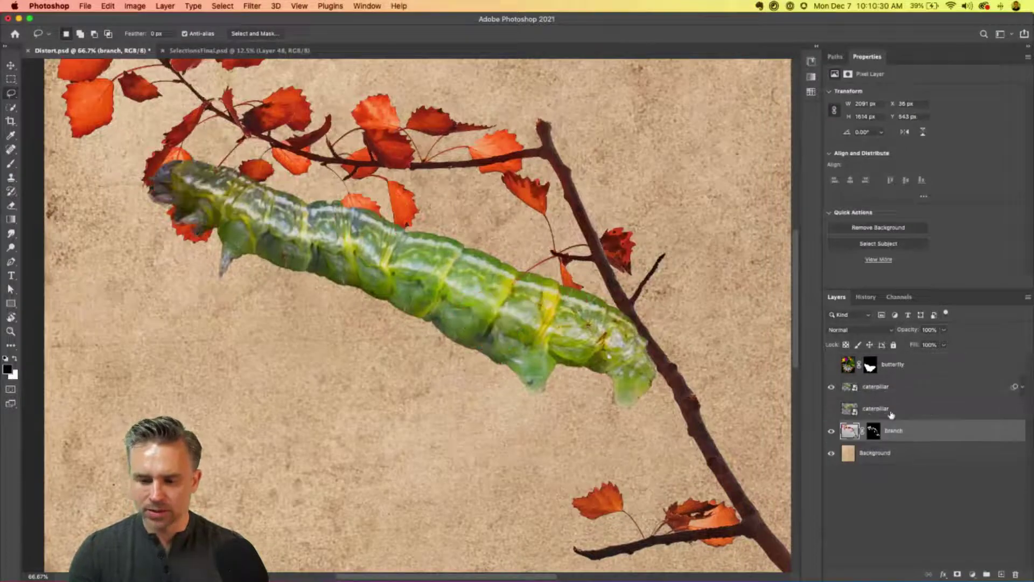
{"action": "left_click", "coordinate": [832, 430]}
{"action": "left_click", "coordinate": [867, 389]}
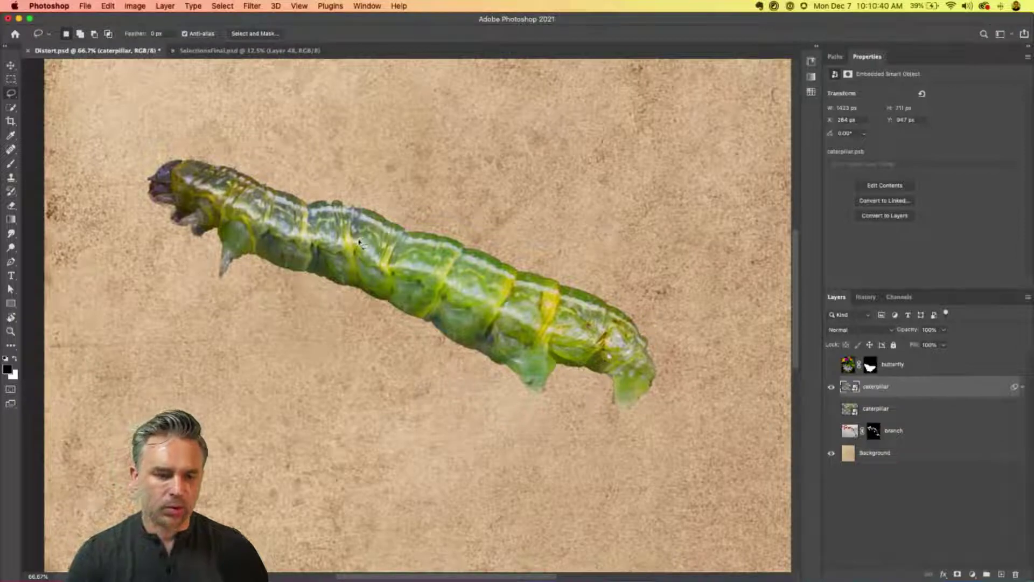
Step: Expand the caterpillar's smart filters and compare the image with Puppet Warp switched off and on
{"action": "left_click", "coordinate": [1020, 389]}
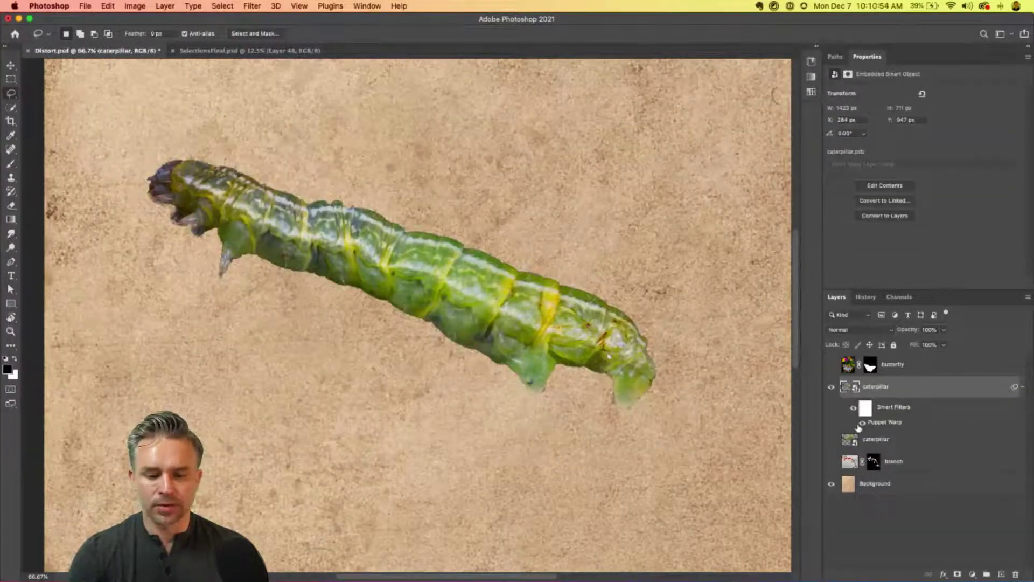
{"action": "left_click", "coordinate": [862, 424]}
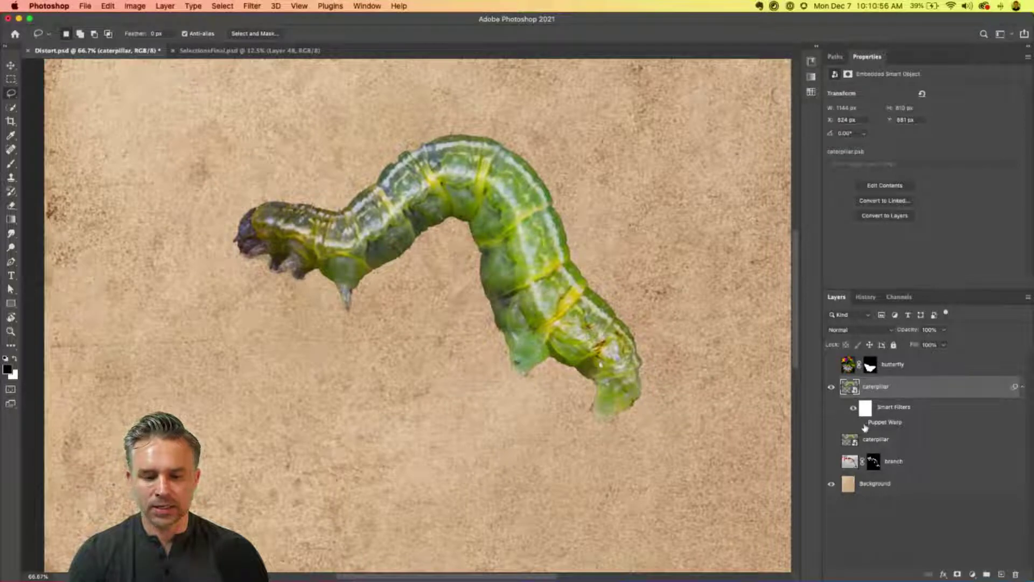
{"action": "left_click", "coordinate": [863, 423]}
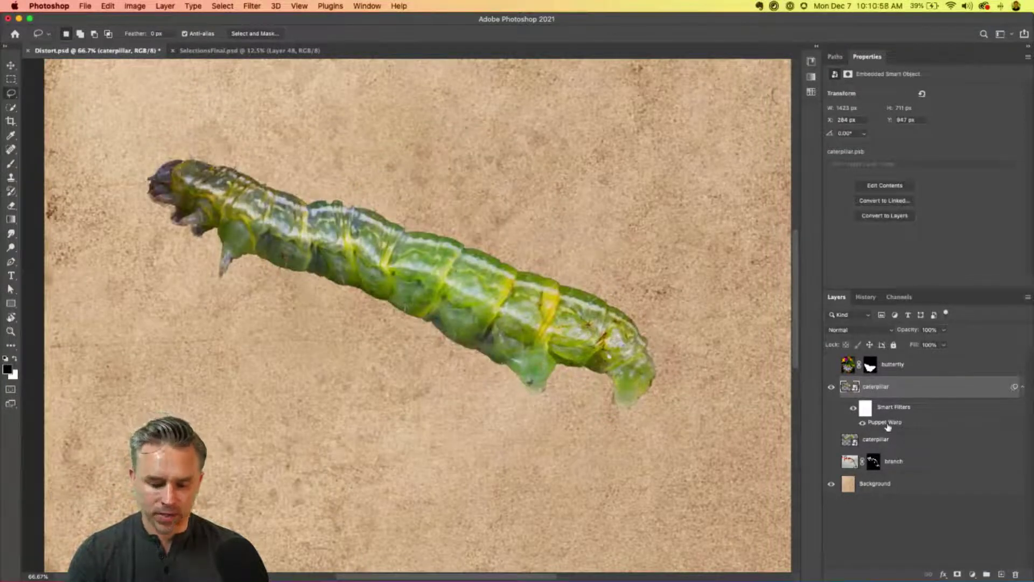
Step: Reopen Puppet Warp on the warped caterpillar, try the Distort mode with a nudge of the rear pin, and apply the warp in Rigid mode
{"action": "left_click", "coordinate": [108, 5]}
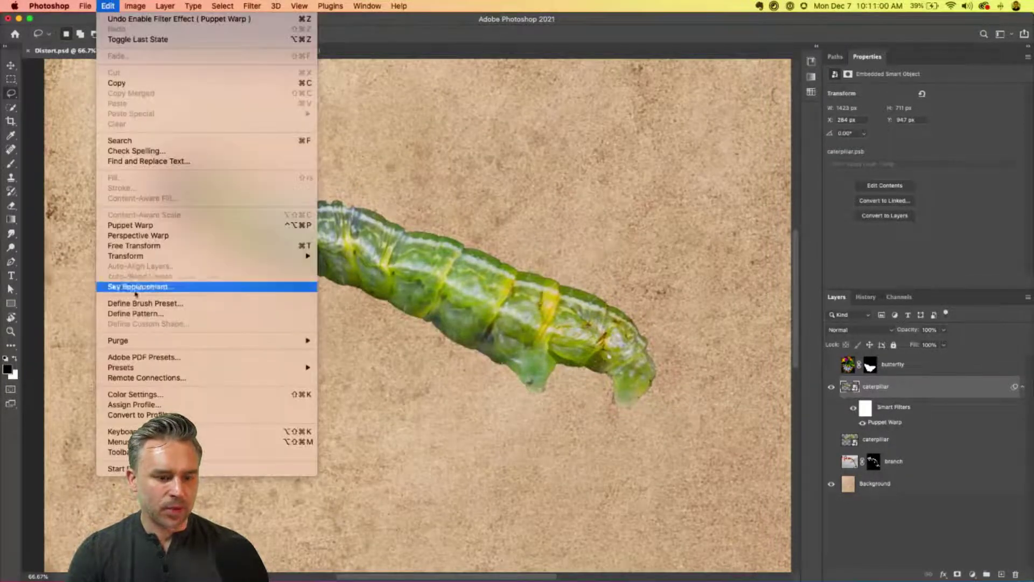
{"action": "left_click", "coordinate": [134, 225]}
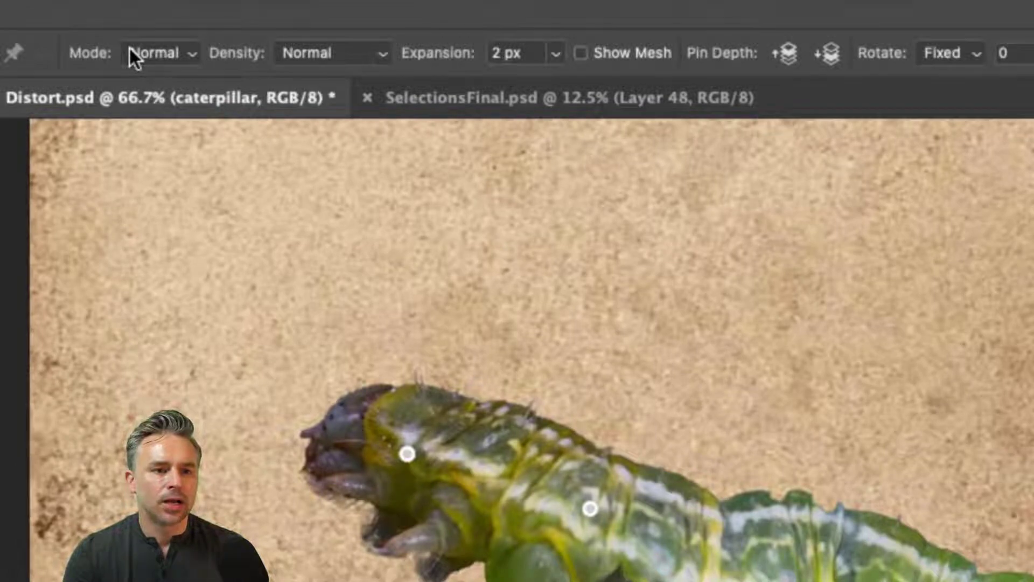
{"action": "left_click", "coordinate": [146, 49]}
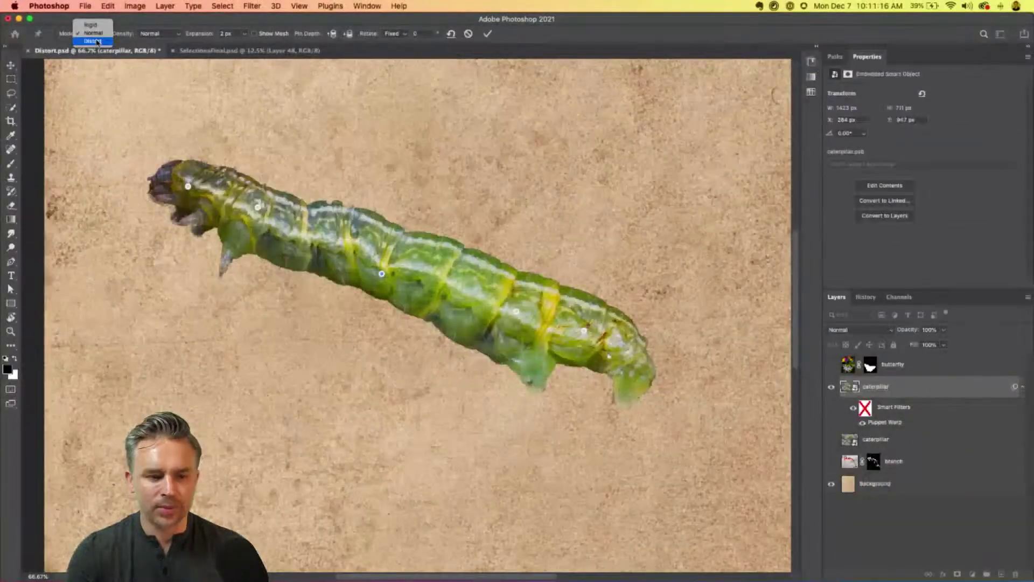
{"action": "left_click", "coordinate": [97, 41]}
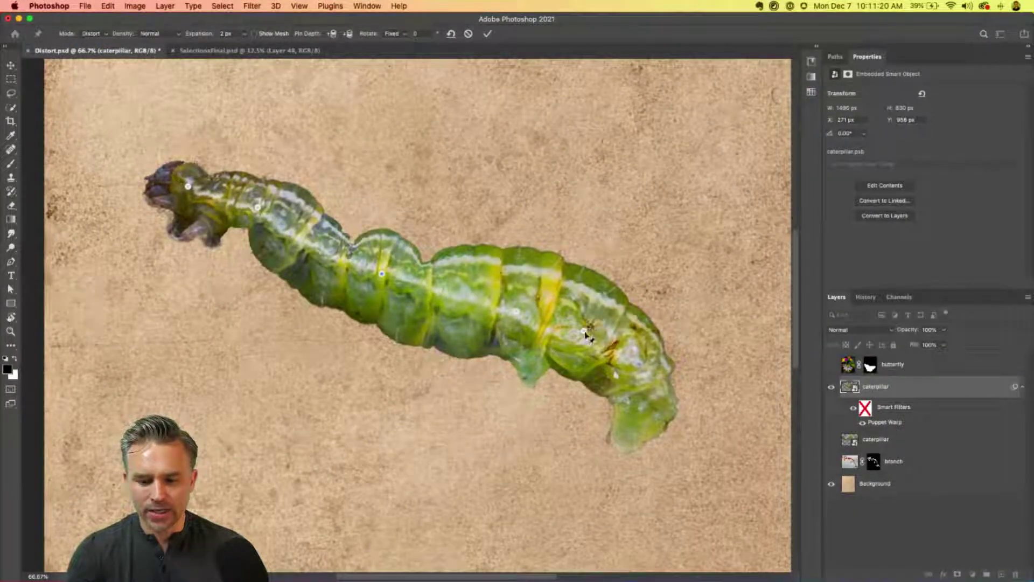
{"action": "mouse_move", "coordinate": [585, 335]}
{"action": "left_mouse_down"}
{"action": "mouse_move", "coordinate": [563, 238]}
{"action": "mouse_move", "coordinate": [571, 296]}
{"action": "mouse_move", "coordinate": [525, 366]}
{"action": "mouse_move", "coordinate": [534, 310]}
{"action": "mouse_move", "coordinate": [579, 386]}
{"action": "mouse_move", "coordinate": [585, 358]}
{"action": "mouse_move", "coordinate": [596, 406]}
{"action": "mouse_move", "coordinate": [573, 312]}
{"action": "mouse_move", "coordinate": [585, 341]}
{"action": "left_mouse_up"}
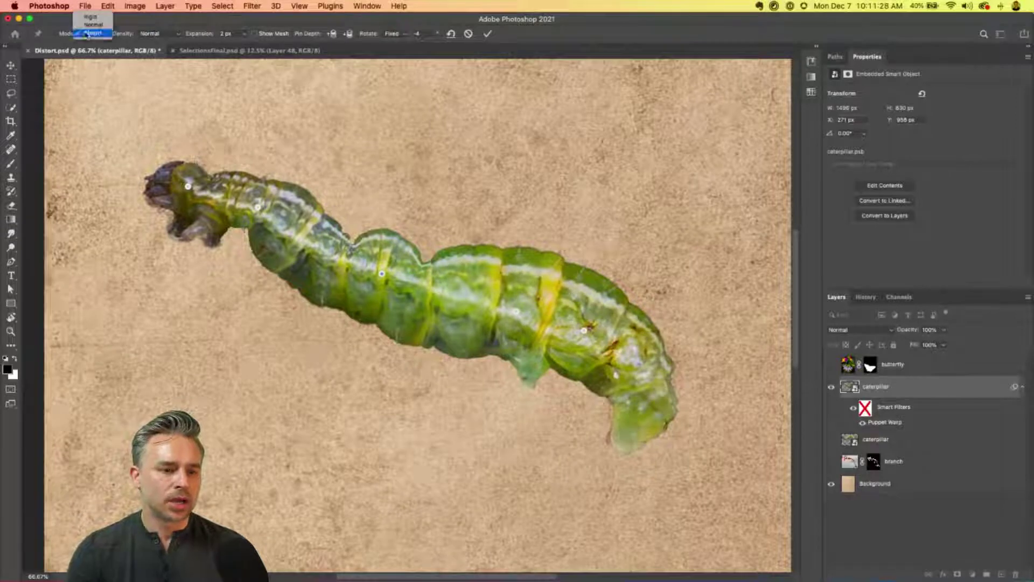
{"action": "left_click", "coordinate": [104, 33]}
{"action": "left_click", "coordinate": [92, 13]}
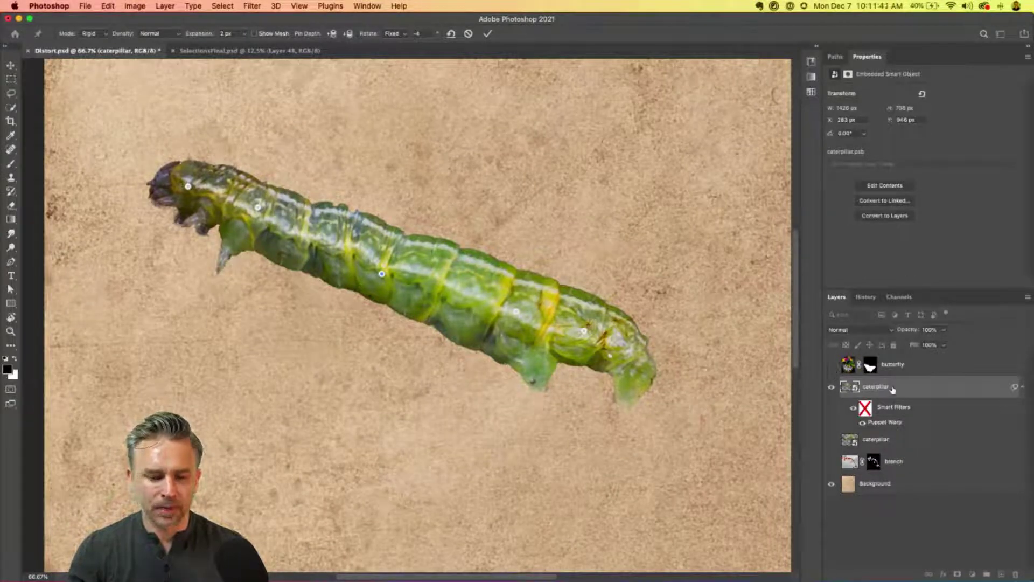
{"action": "key", "text": "l"}
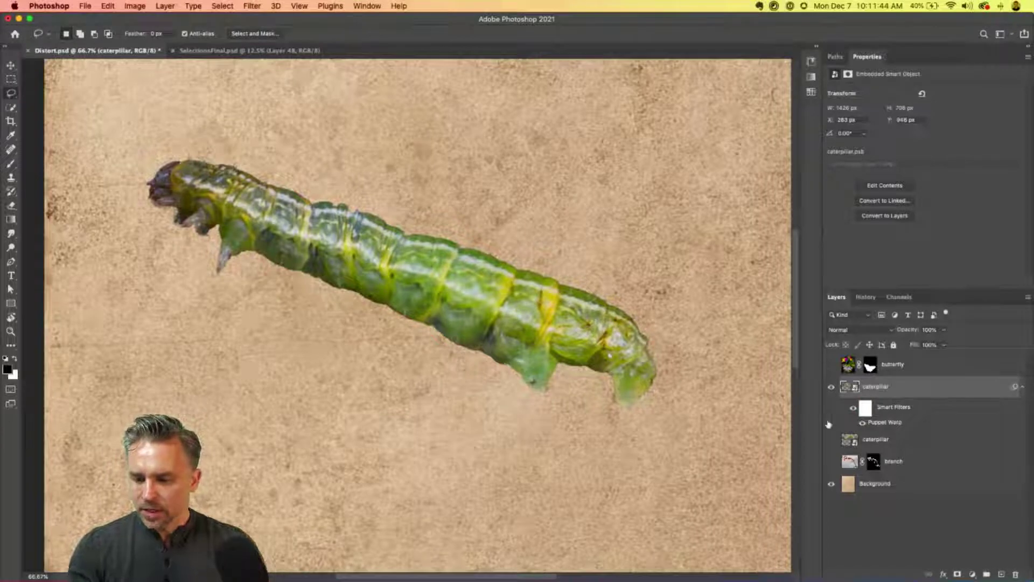
Step: Show the original caterpillar and branch layers and hide the warped caterpillar layer
{"action": "left_click", "coordinate": [831, 440]}
{"action": "left_click", "coordinate": [862, 439]}
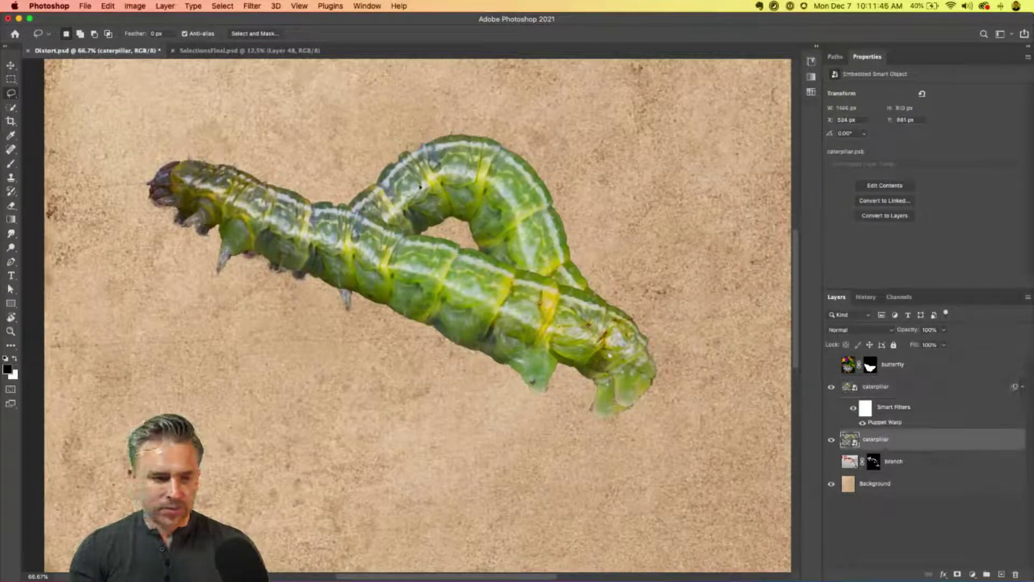
{"action": "left_click", "coordinate": [832, 386]}
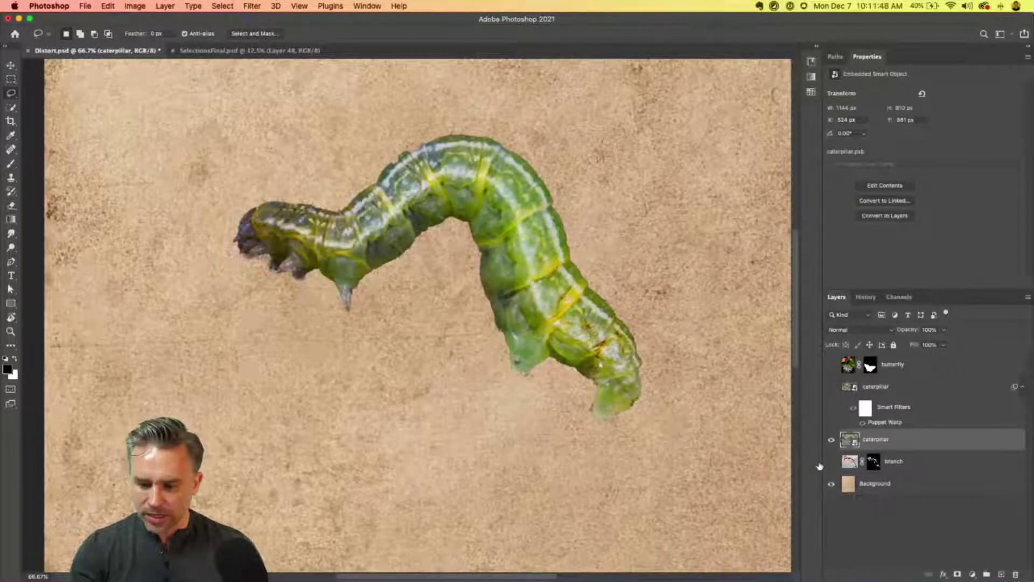
{"action": "left_click", "coordinate": [831, 462]}
{"action": "left_click", "coordinate": [862, 461]}
Step: Free-transform the original caterpillar to about 23% of its size, rotate it about 39°, and place it on the branch's main stem
{"action": "left_click", "coordinate": [11, 66]}
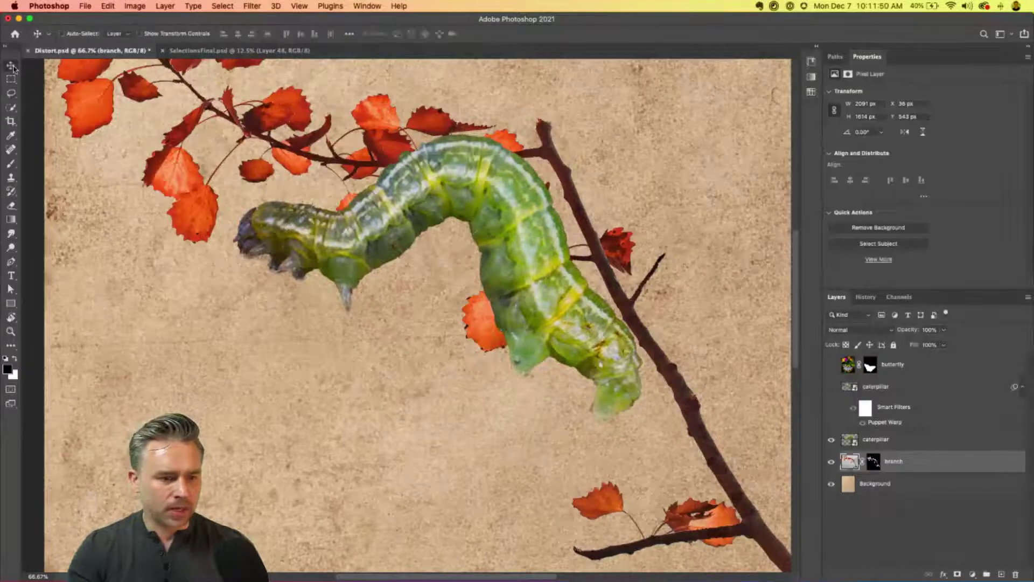
{"action": "key", "text": "super+minus"}
{"action": "key", "text": "super+minus"}
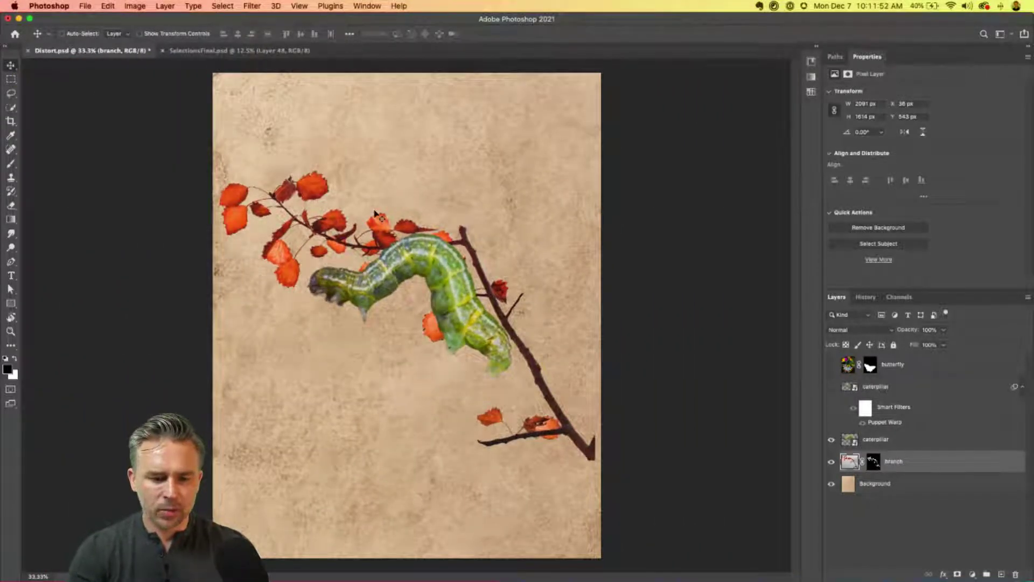
{"action": "left_click", "coordinate": [898, 441]}
{"action": "key", "text": "super+t"}
{"action": "left_click_drag", "start_coordinate": [305, 229], "coordinate": [524, 338]}
{"action": "key", "text": "super+equal"}
{"action": "key", "text": "super+equal"}
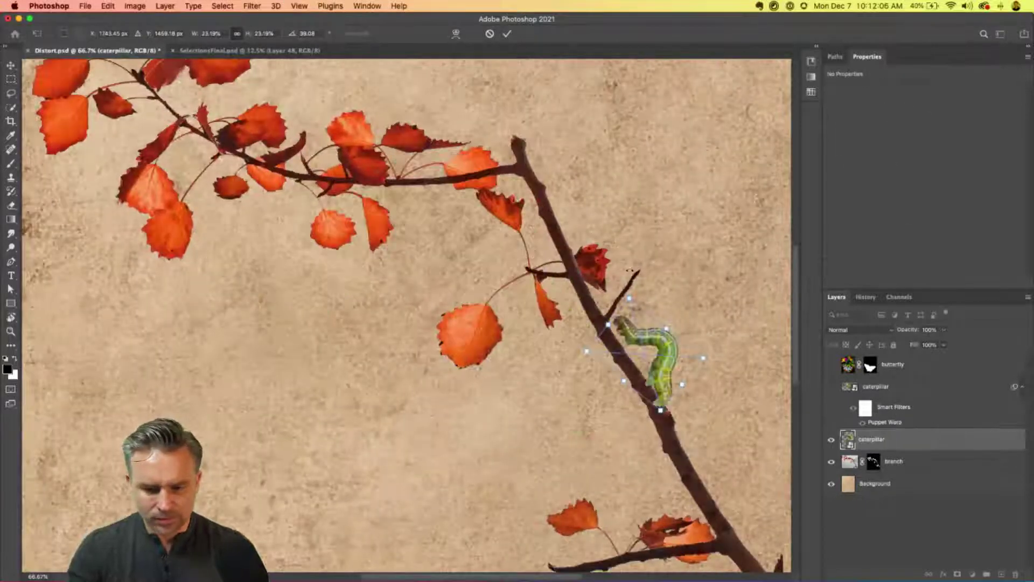
Step: Shift the small caterpillar slightly down along the stem, adjust its rotation to about 33.6°, and apply the transform
{"action": "left_click_drag", "start_coordinate": [629, 269], "coordinate": [620, 273]}
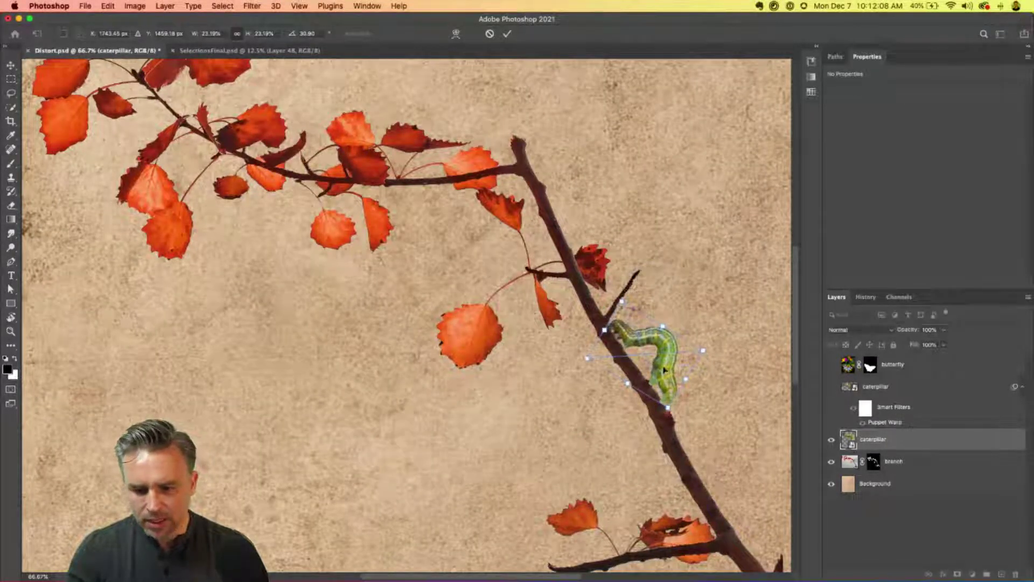
{"action": "left_click_drag", "start_coordinate": [664, 370], "coordinate": [673, 385]}
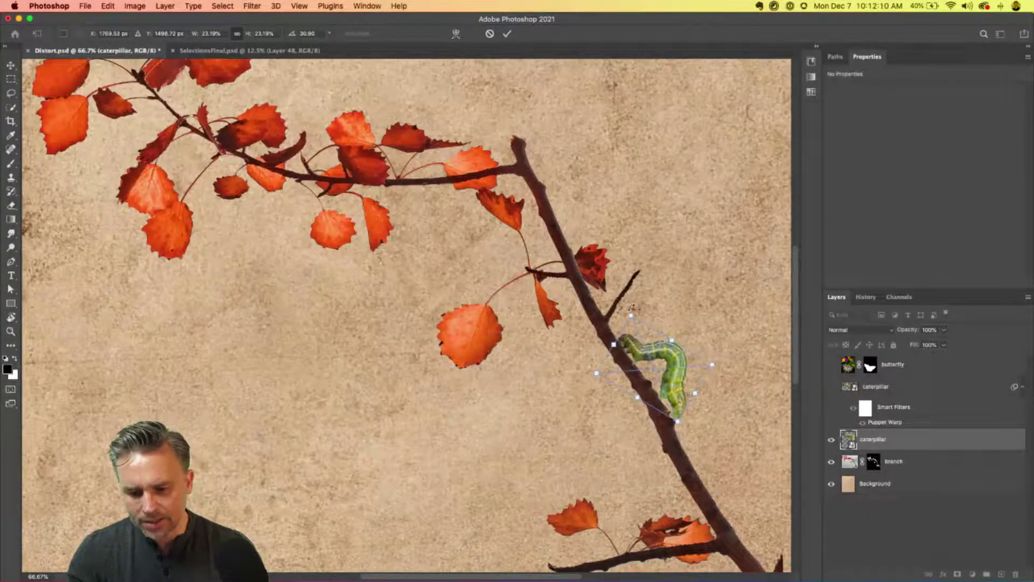
{"action": "left_click_drag", "start_coordinate": [632, 307], "coordinate": [634, 312]}
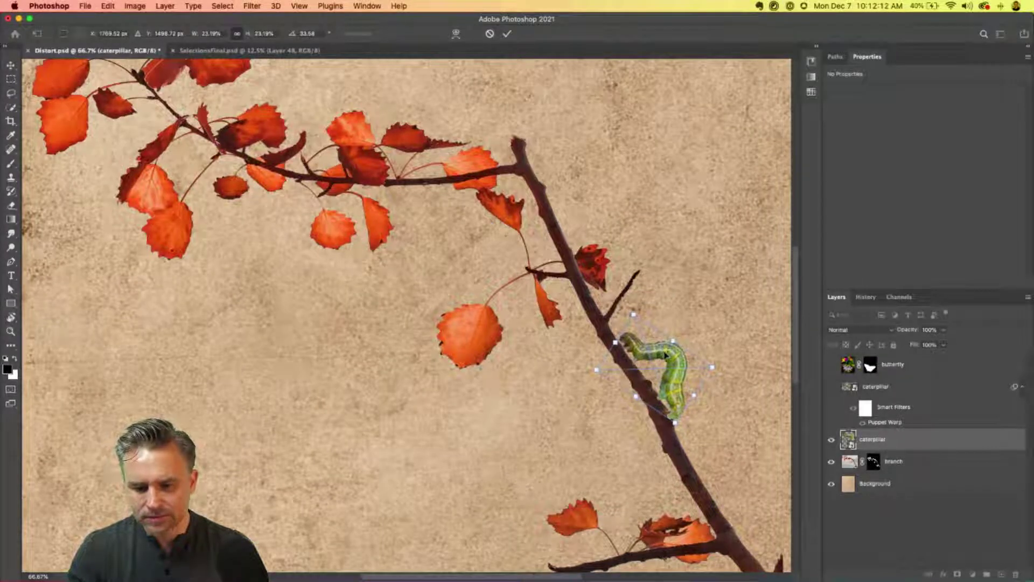
{"action": "key", "text": "Return"}
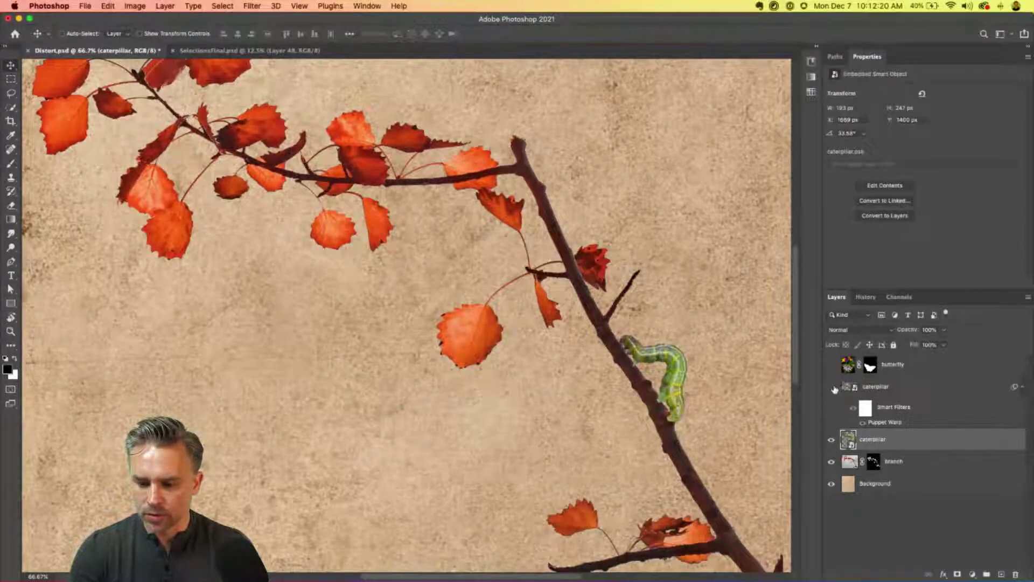
Step: Show the warped caterpillar layer, duplicate it, and hide the lower copy
{"action": "left_click", "coordinate": [833, 387]}
{"action": "left_click", "coordinate": [875, 392]}
{"action": "key", "text": "super+j"}
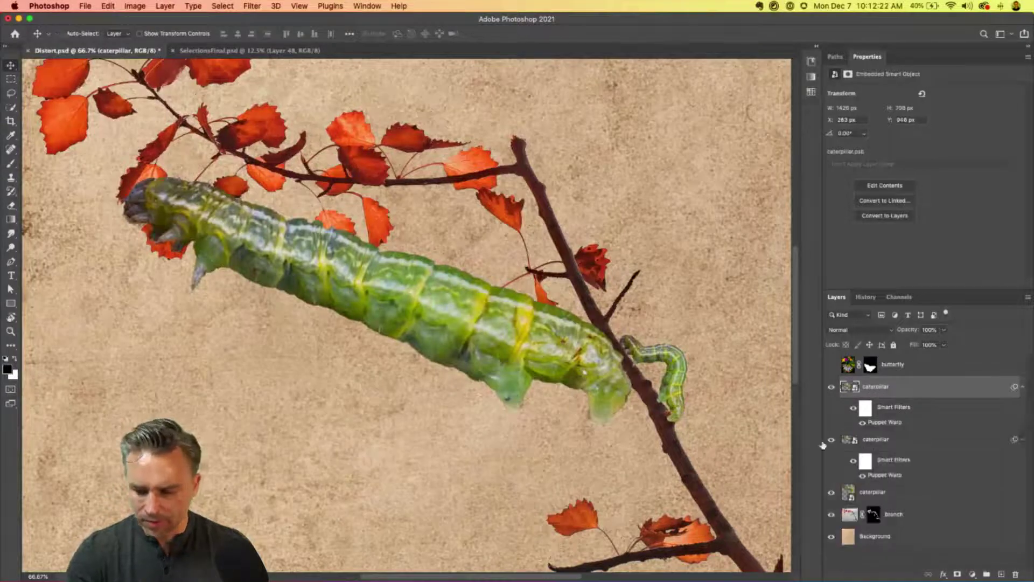
{"action": "left_click", "coordinate": [833, 441]}
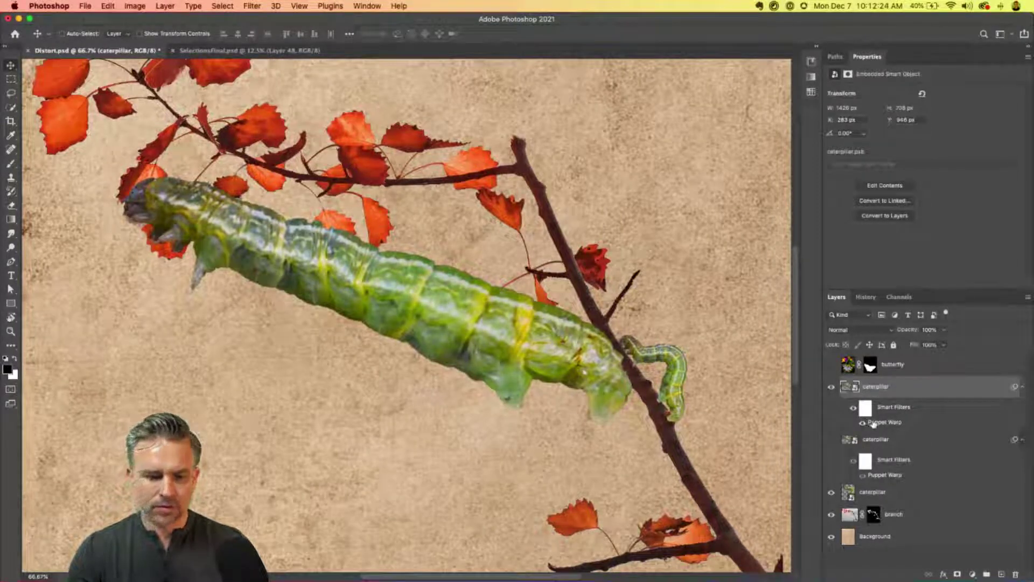
{"action": "left_click", "coordinate": [869, 441]}
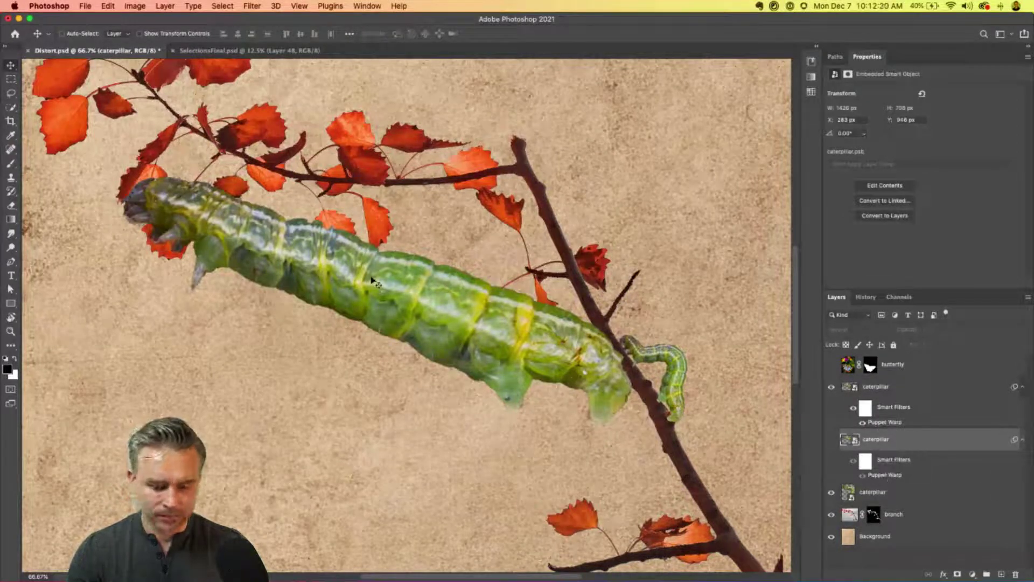
{"action": "left_click", "coordinate": [85, 5]}
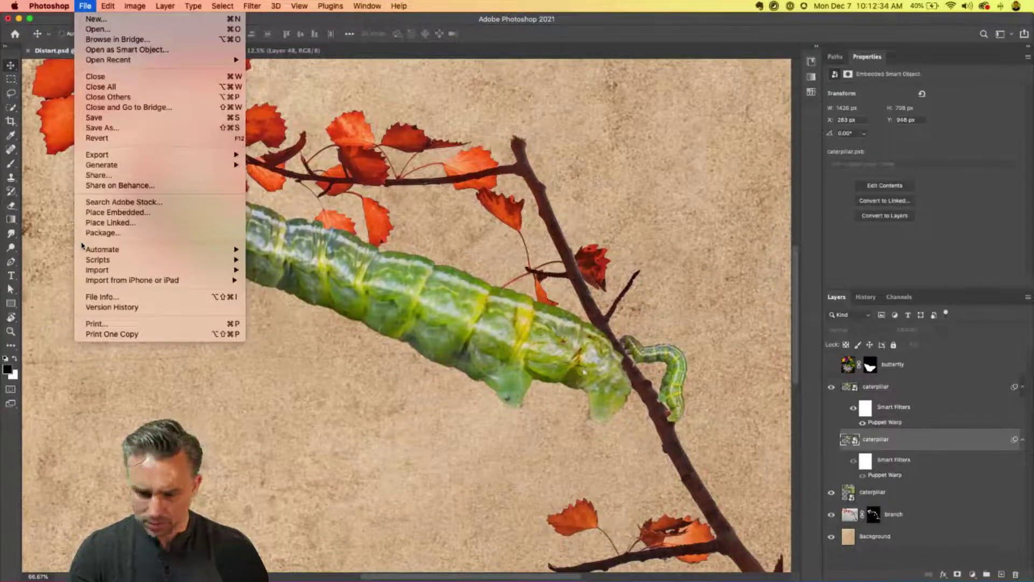
{"action": "left_click", "coordinate": [876, 451]}
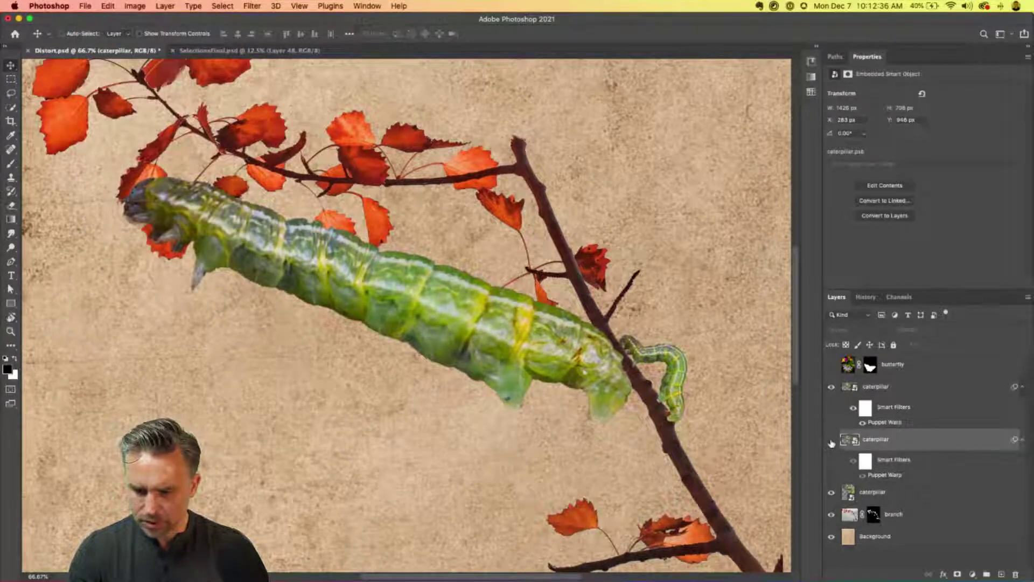
Step: Reopen the upper caterpillar copy's Puppet Warp, nudge the head pin inward, and set the mode to Distort
{"action": "left_click", "coordinate": [890, 387]}
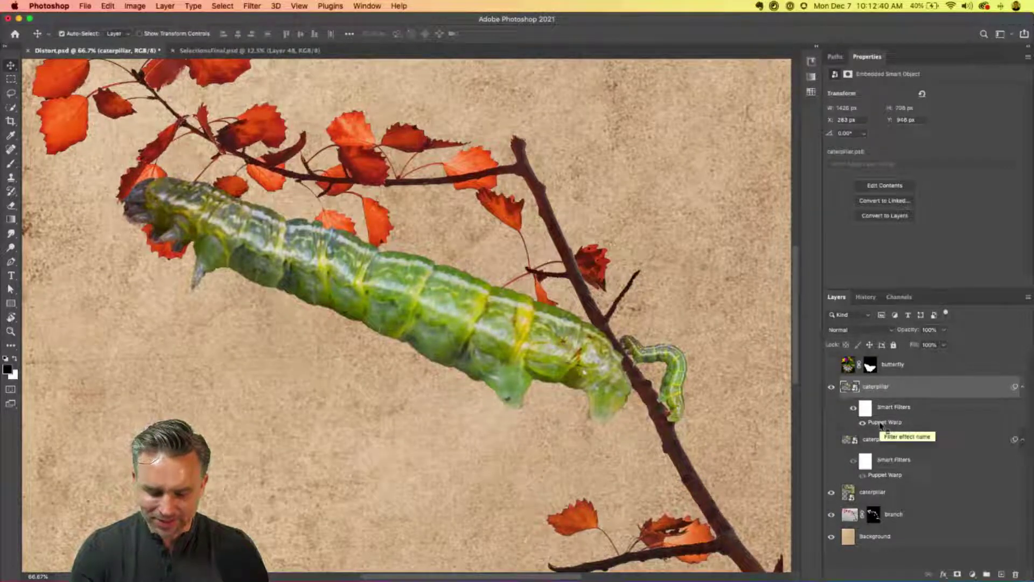
{"action": "double_click", "coordinate": [883, 423]}
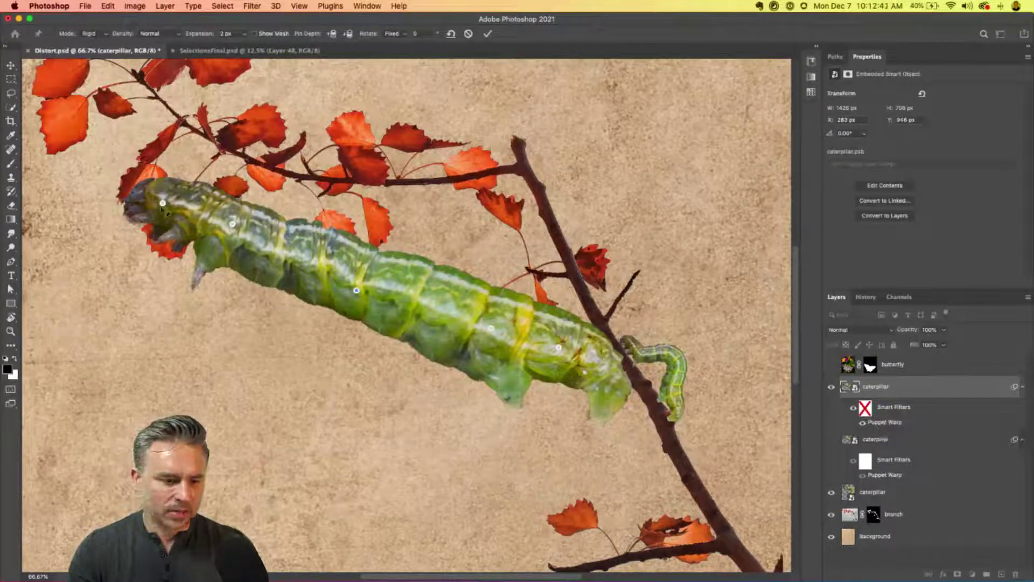
{"action": "left_click_drag", "start_coordinate": [162, 203], "coordinate": [170, 202]}
{"action": "left_click", "coordinate": [90, 34]}
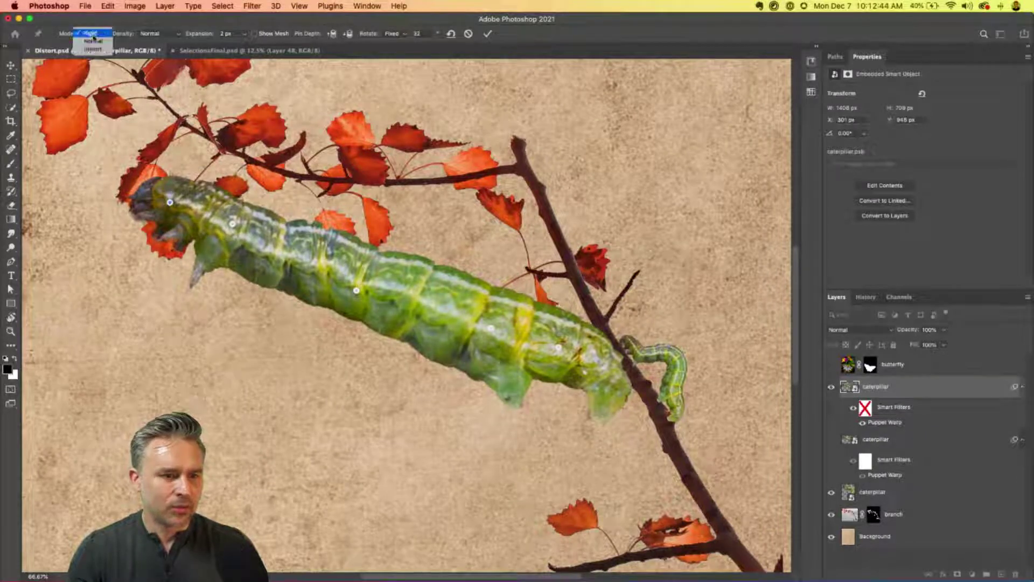
{"action": "left_click", "coordinate": [94, 52]}
Step: Pull the mid-body pin up toward the head, and move the neck and head pins down and inward to narrow the front
{"action": "left_click_drag", "start_coordinate": [356, 291], "coordinate": [335, 272]}
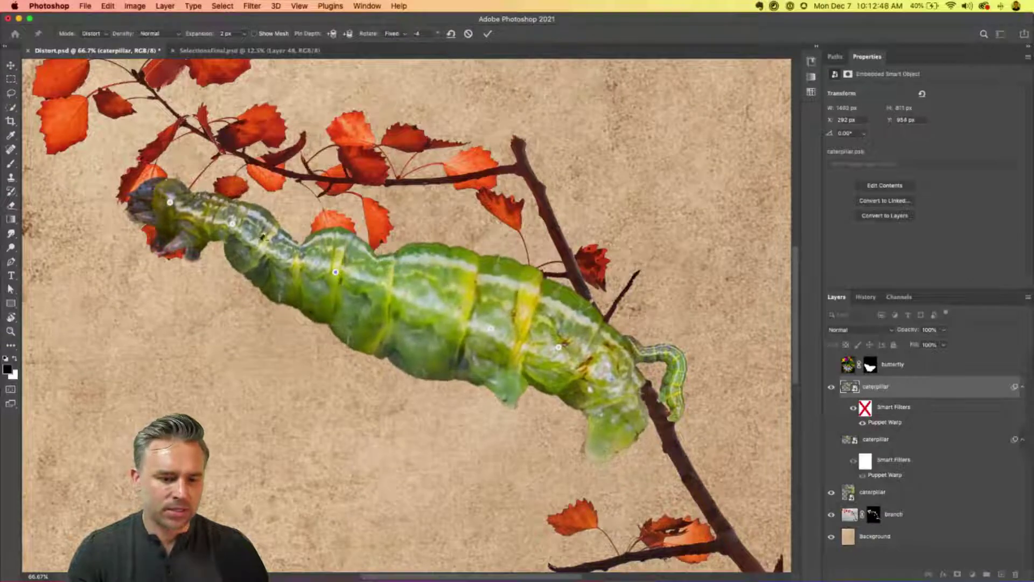
{"action": "left_click_drag", "start_coordinate": [232, 224], "coordinate": [264, 255]}
{"action": "left_click_drag", "start_coordinate": [169, 203], "coordinate": [212, 248]}
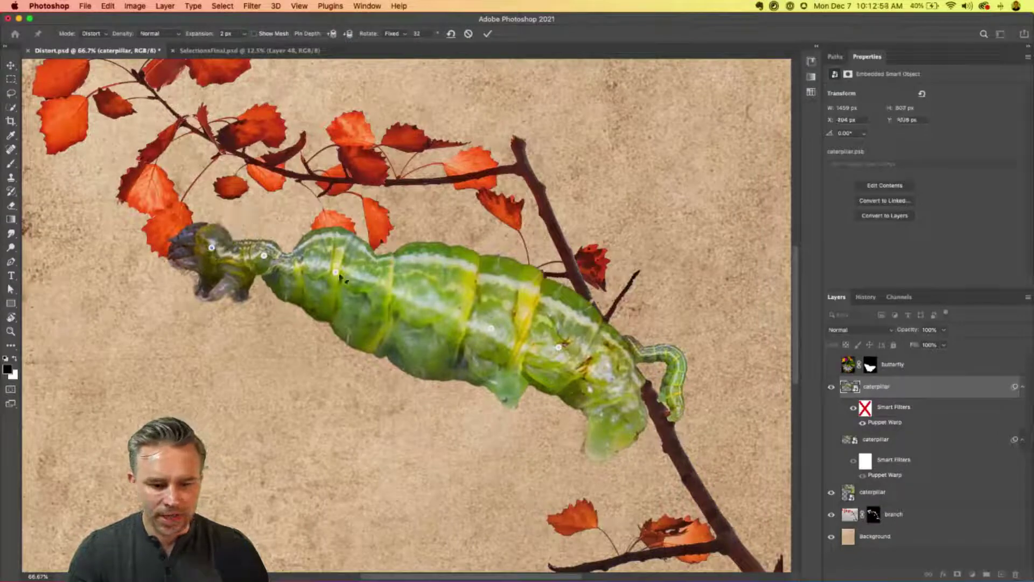
{"action": "left_click", "coordinate": [338, 273]}
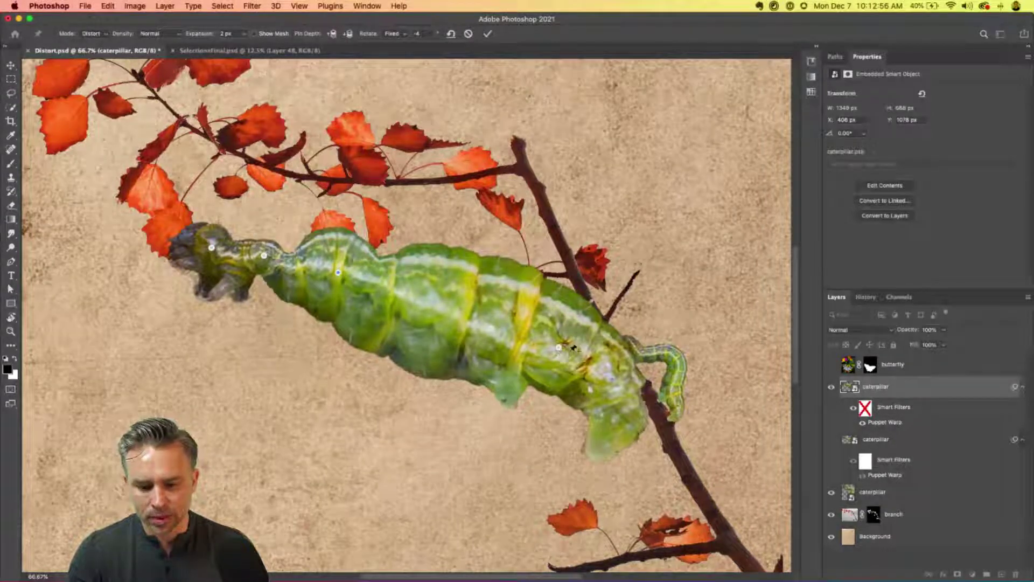
Step: Pull the rear pin inward, add a pin at the tail and draw it up toward the body, and apply the Puppet Warp
{"action": "left_click_drag", "start_coordinate": [560, 348], "coordinate": [549, 342]}
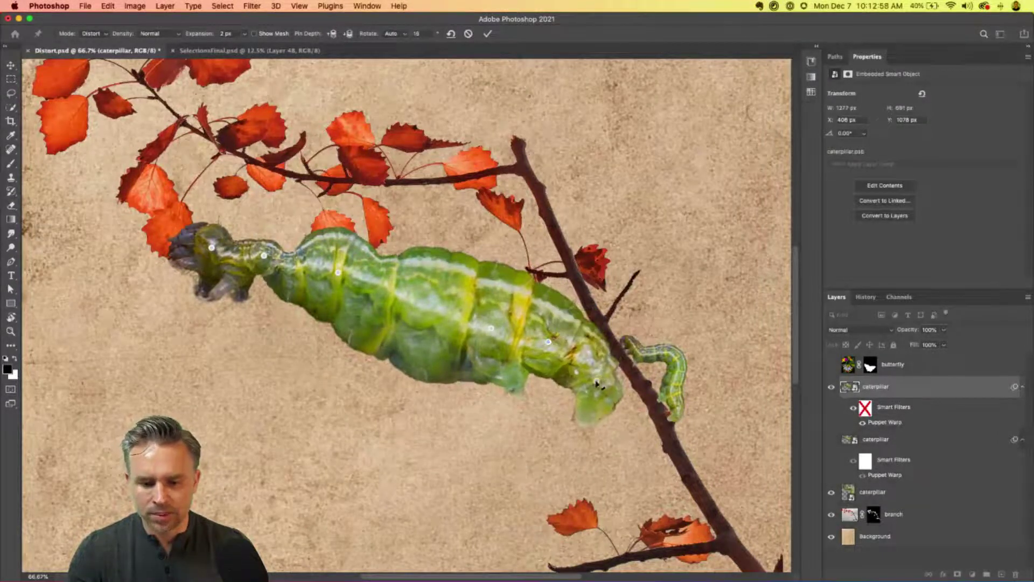
{"action": "left_click_drag", "start_coordinate": [599, 378], "coordinate": [589, 359]}
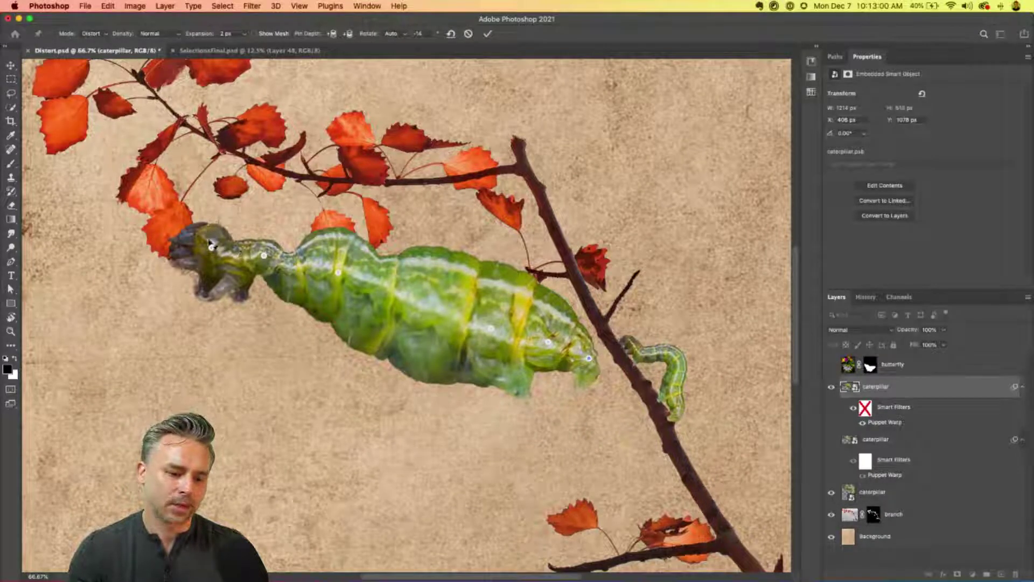
{"action": "left_click_drag", "start_coordinate": [211, 245], "coordinate": [210, 247]}
{"action": "key", "text": "Return"}
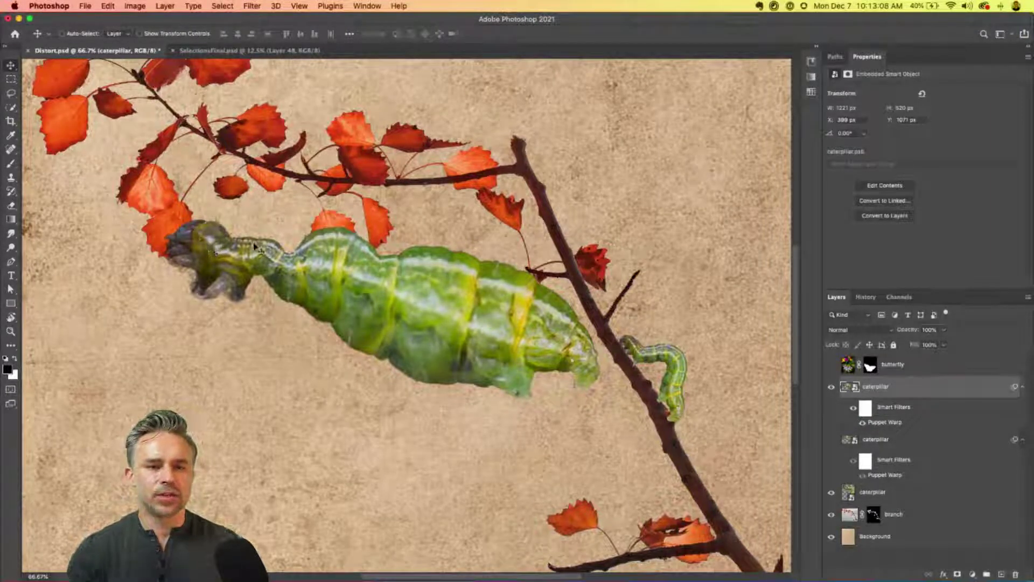
Step: Reopen the upper caterpillar's Puppet Warp, show the mesh, and increase the expansion to 25 px
{"action": "double_click", "coordinate": [887, 423]}
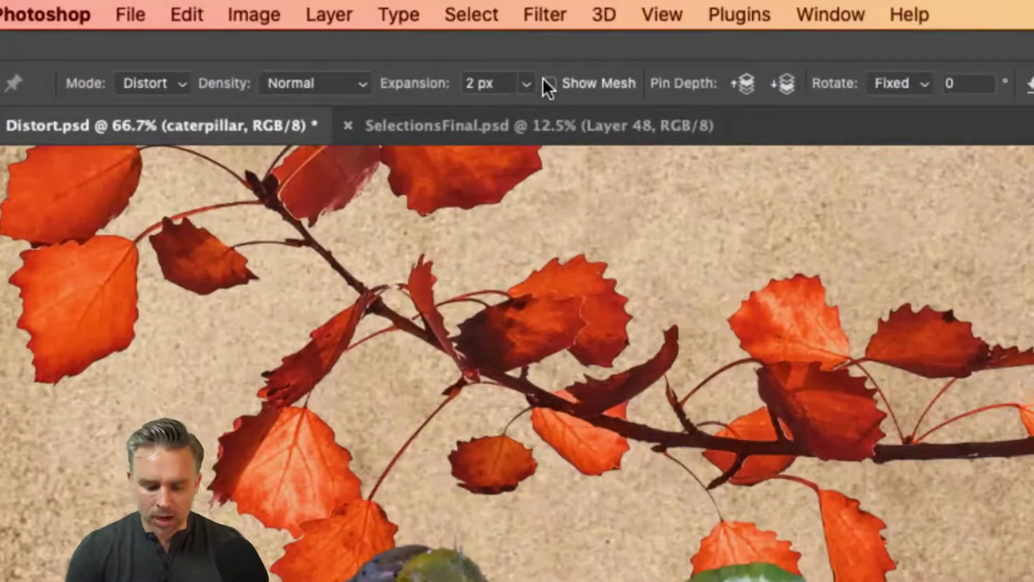
{"action": "key", "text": "super+h"}
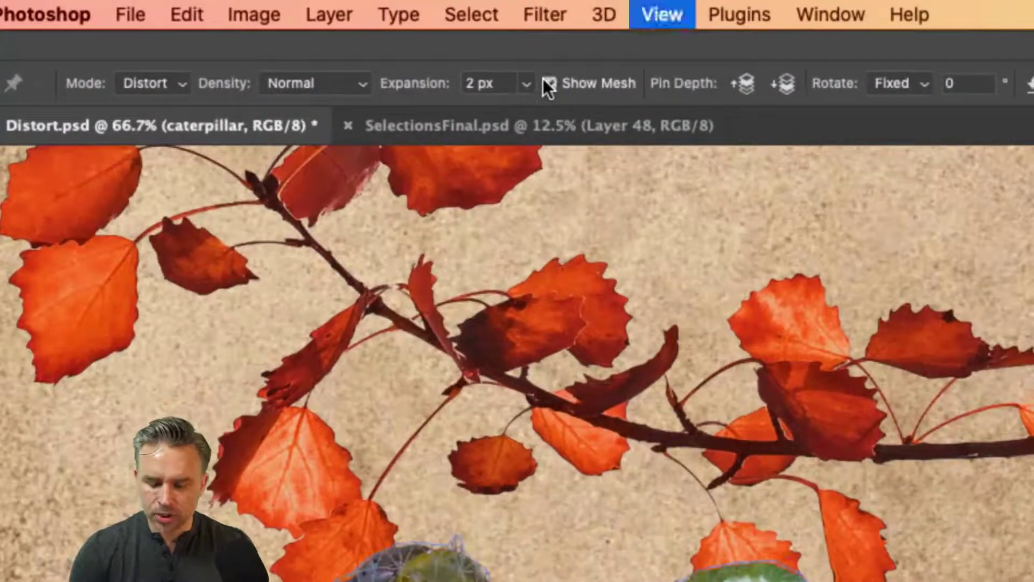
{"action": "key", "text": "super+h"}
{"action": "left_click", "coordinate": [550, 86]}
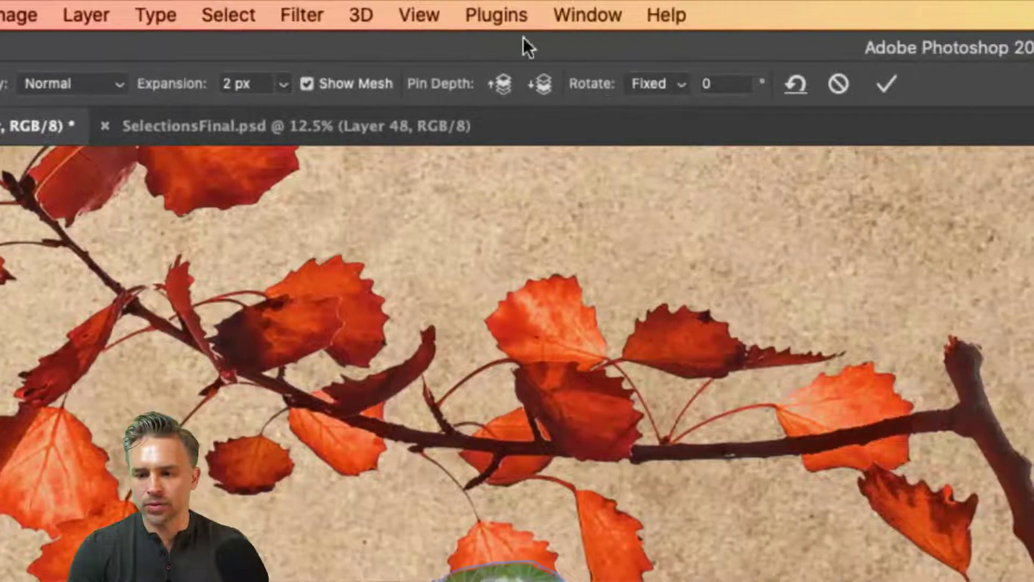
{"action": "left_click", "coordinate": [283, 84]}
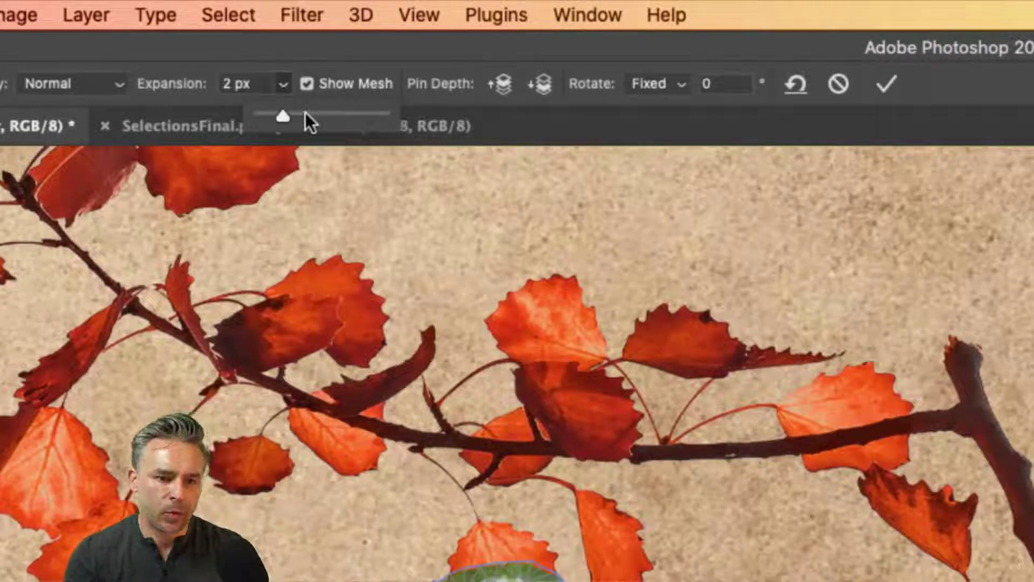
{"action": "left_click", "coordinate": [305, 116]}
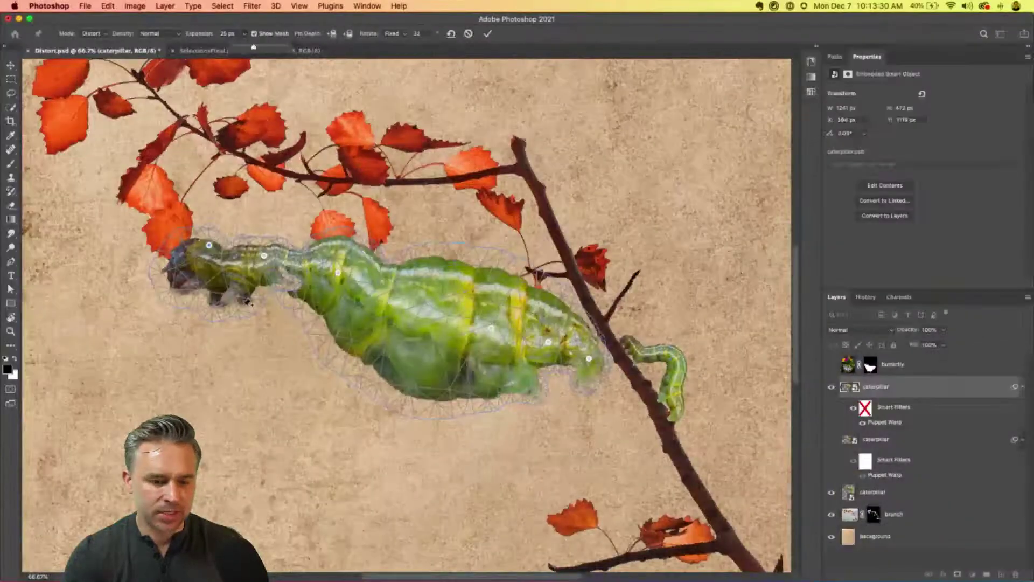
Step: Nudge the front body pin, set the head pin's depth backward, tuck the head behind the front segments, and apply the Puppet Warp
{"action": "mouse_move", "coordinate": [340, 276]}
{"action": "left_mouse_down"}
{"action": "mouse_move", "coordinate": [390, 287]}
{"action": "mouse_move", "coordinate": [340, 233]}
{"action": "mouse_move", "coordinate": [328, 271]}
{"action": "left_mouse_up"}
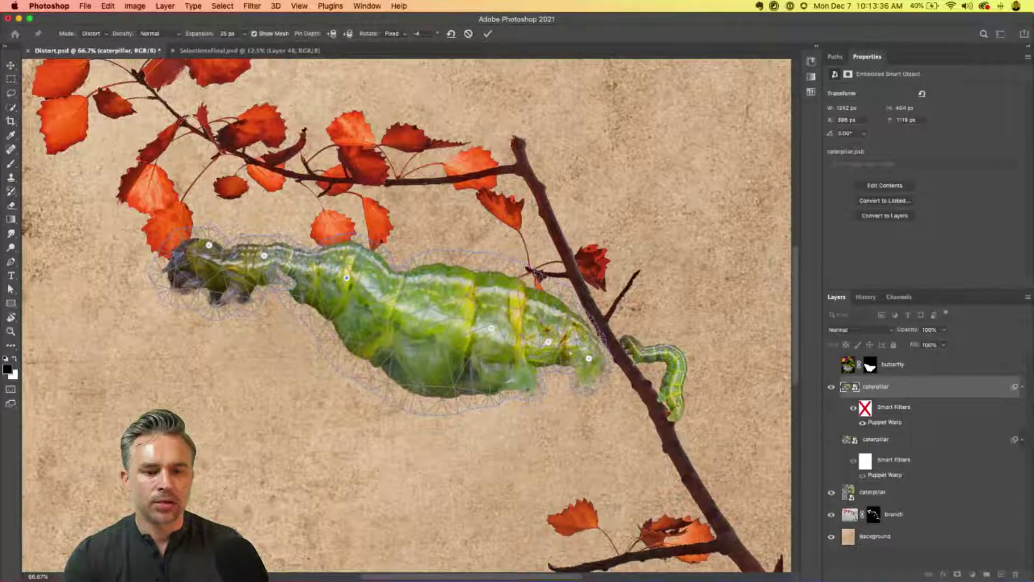
{"action": "left_click_drag", "start_coordinate": [209, 246], "coordinate": [366, 361]}
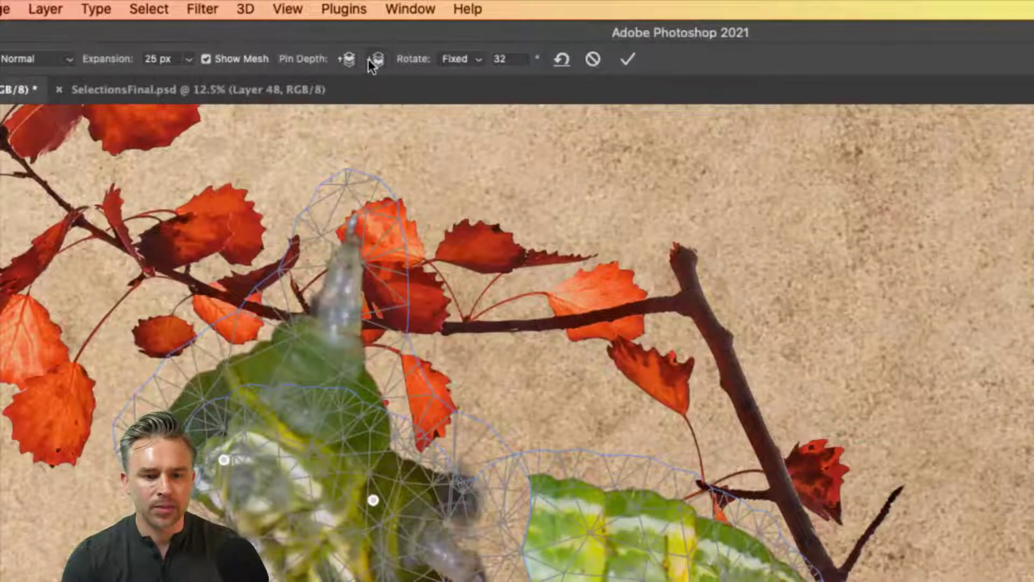
{"action": "left_click", "coordinate": [376, 61]}
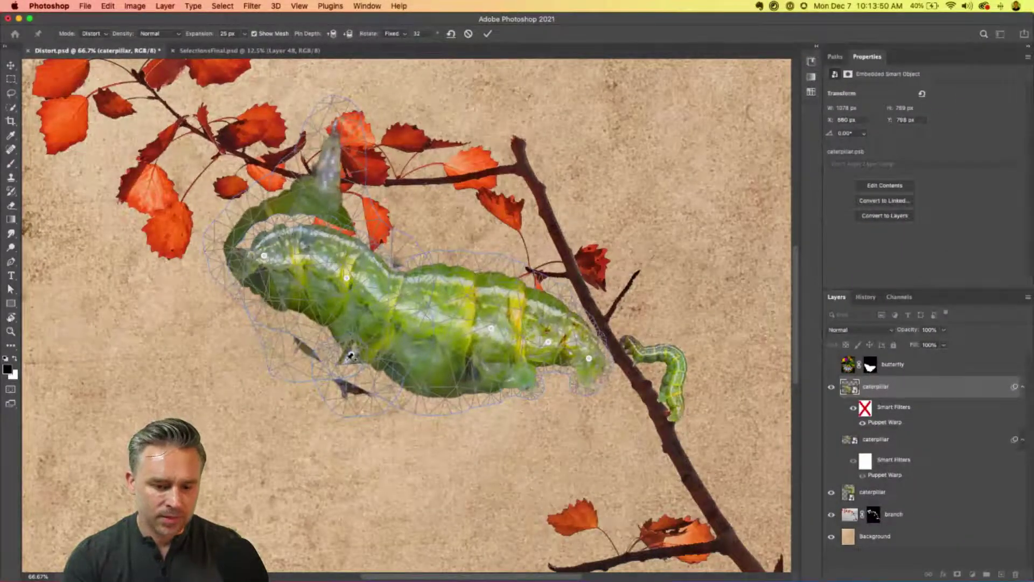
{"action": "left_click_drag", "start_coordinate": [351, 355], "coordinate": [311, 272]}
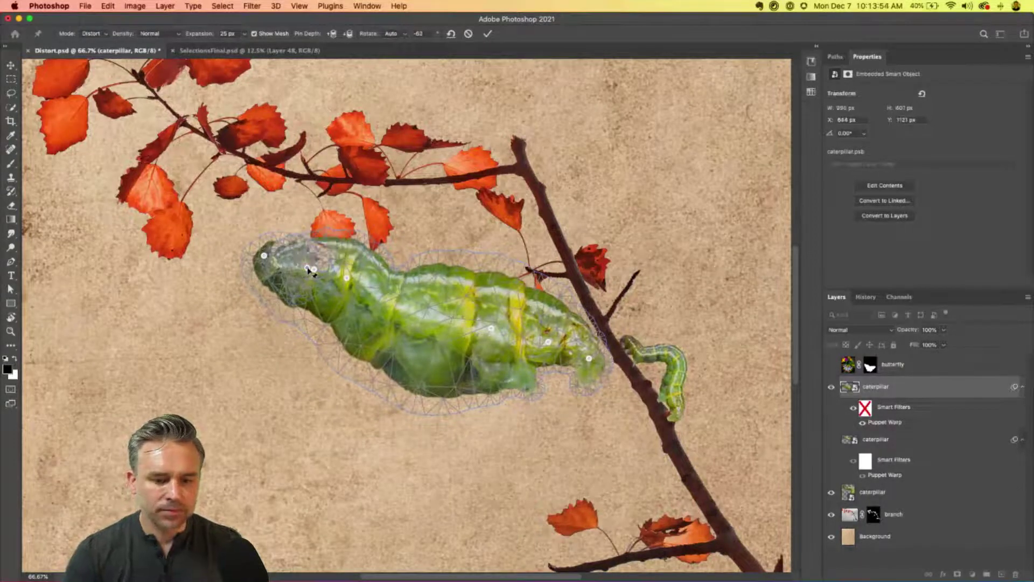
{"action": "key", "text": "Return"}
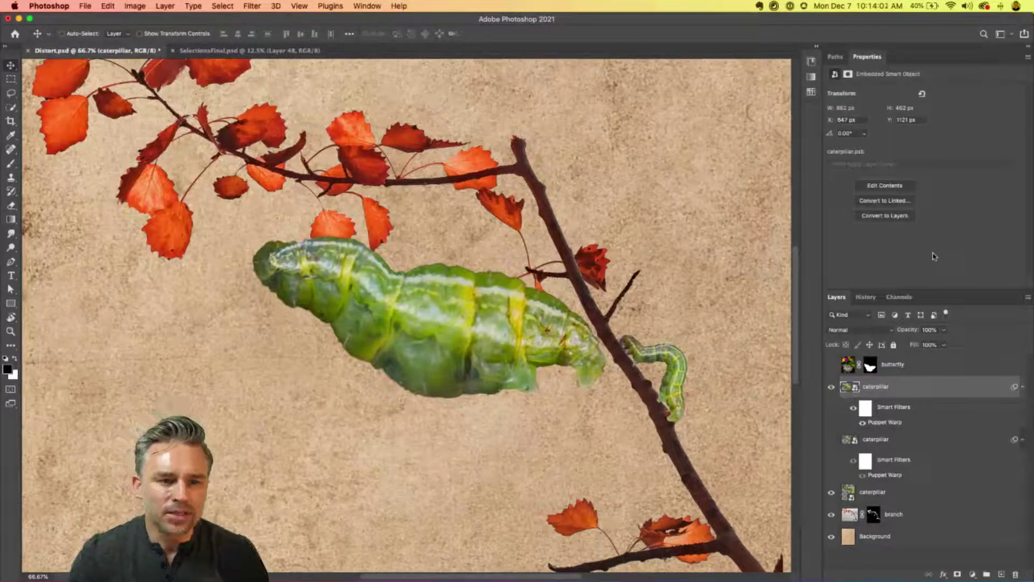
Step: Rotate a duplicate of the reshaped caterpillar to about 69° and hang it from the upper branch, with the original hidden
{"action": "key", "text": "super+j"}
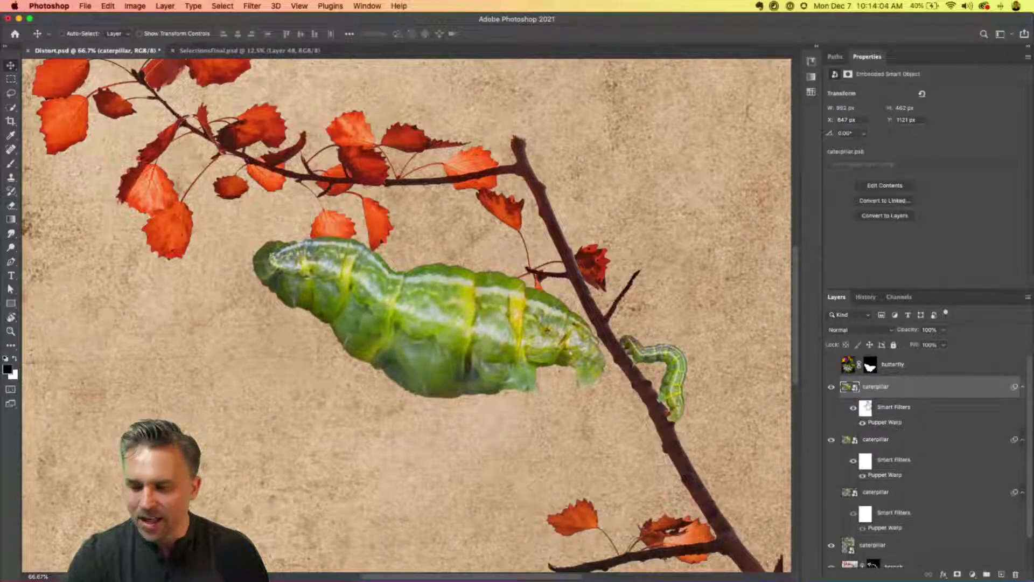
{"action": "left_click", "coordinate": [833, 441]}
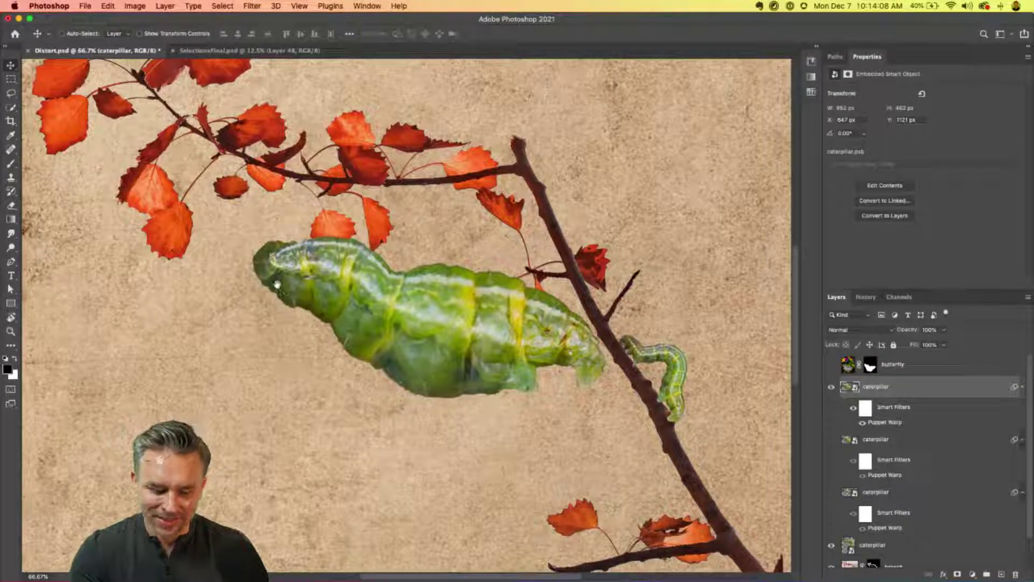
{"action": "key", "text": "super+t"}
{"action": "left_click_drag", "start_coordinate": [213, 132], "coordinate": [458, 156]}
{"action": "key", "text": "Return"}
{"action": "left_click_drag", "start_coordinate": [388, 242], "coordinate": [414, 277]}
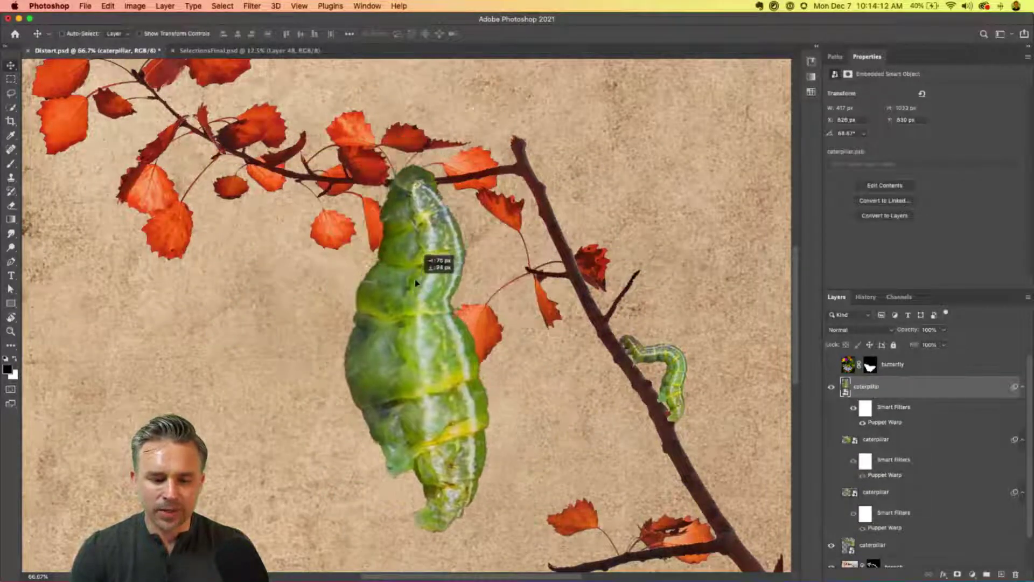
Step: Collapse the hanging copy's smart filter list and rotate the copy further to about 76°
{"action": "left_click", "coordinate": [1023, 388]}
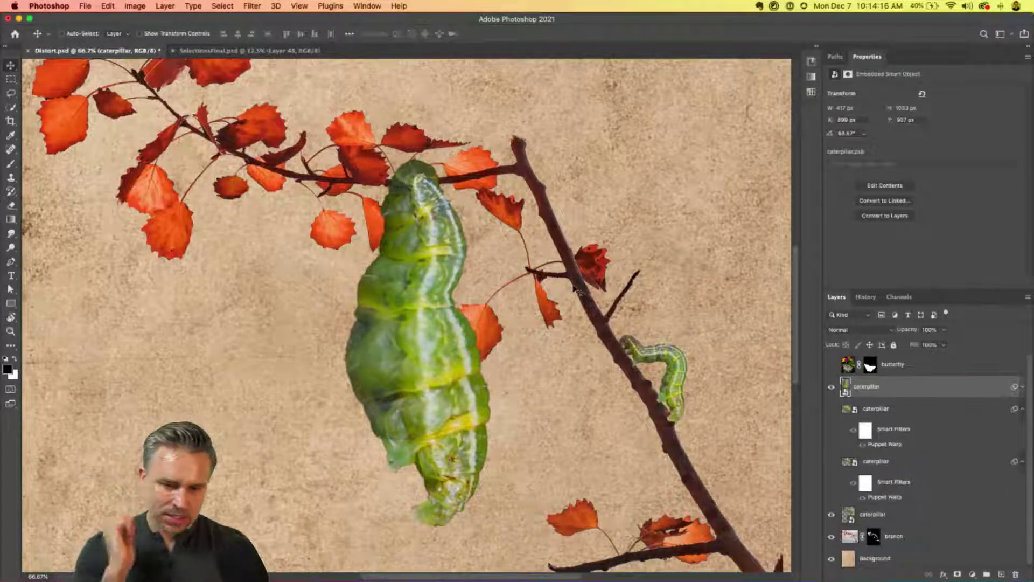
{"action": "key", "text": "ctrl+t"}
{"action": "left_click_drag", "start_coordinate": [229, 177], "coordinate": [241, 148]}
{"action": "key", "text": "Return"}
Step: Check which Transform options are available for the hanging caterpillar layer while Puppet Warp is applied as a smart filter
{"action": "left_click", "coordinate": [108, 6]}
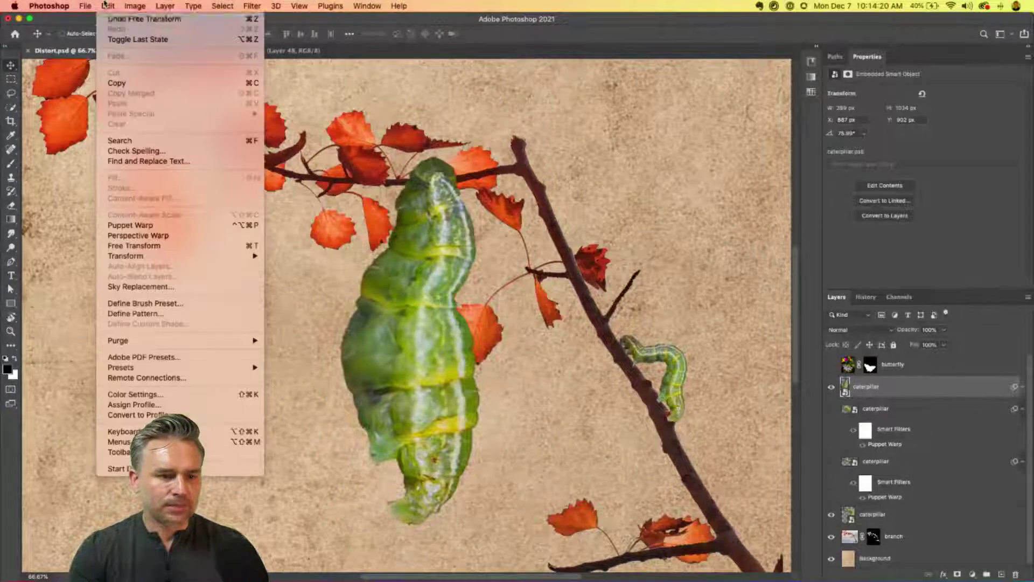
{"action": "mouse_move", "coordinate": [112, 257]}
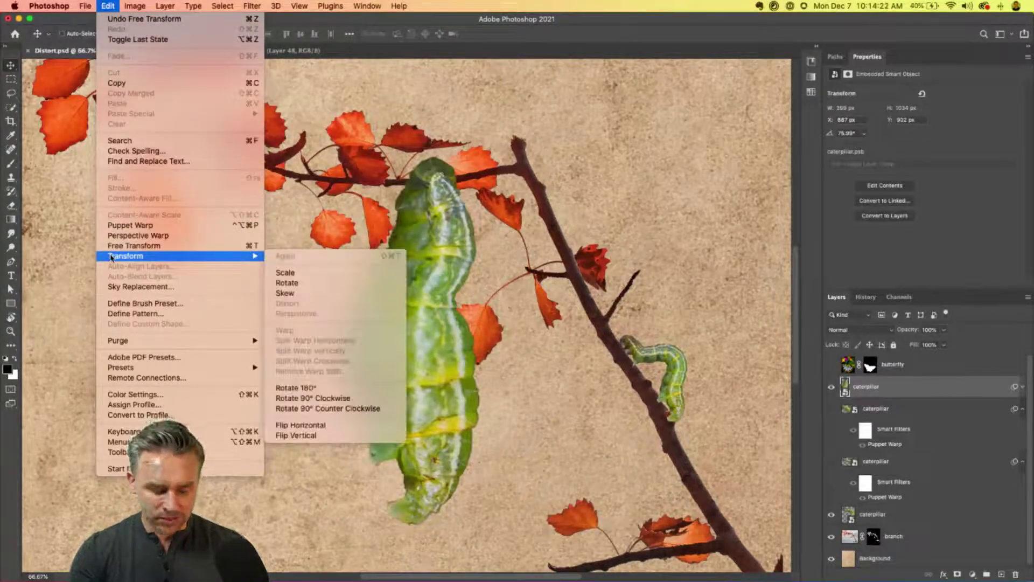
{"action": "left_click", "coordinate": [371, 151]}
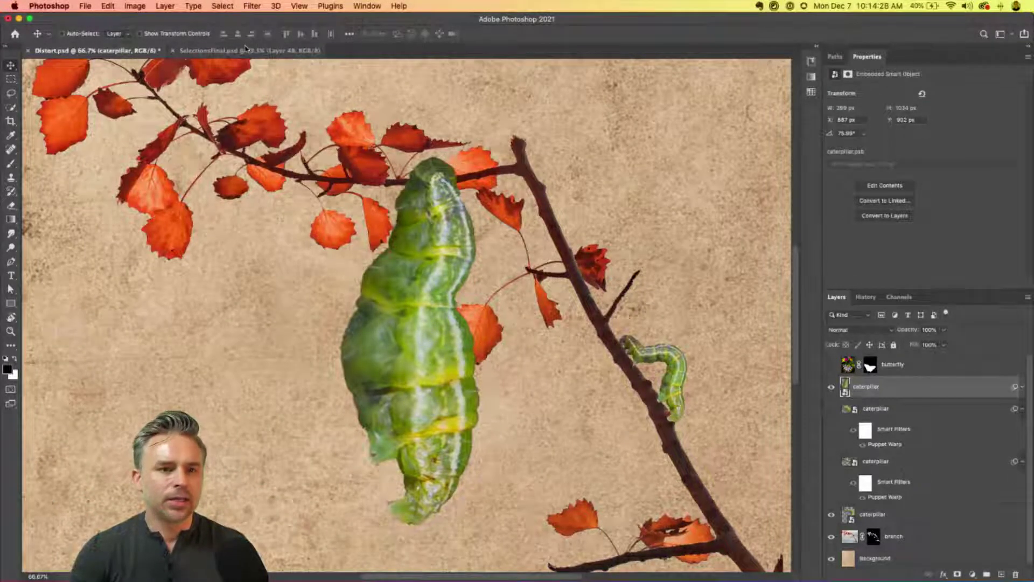
{"action": "left_click", "coordinate": [108, 6]}
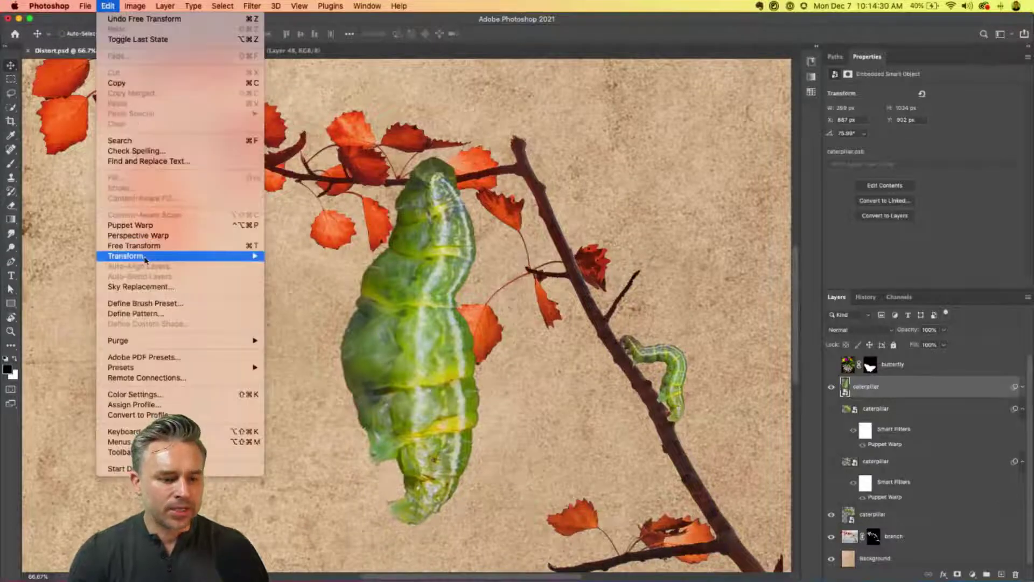
{"action": "mouse_move", "coordinate": [143, 257]}
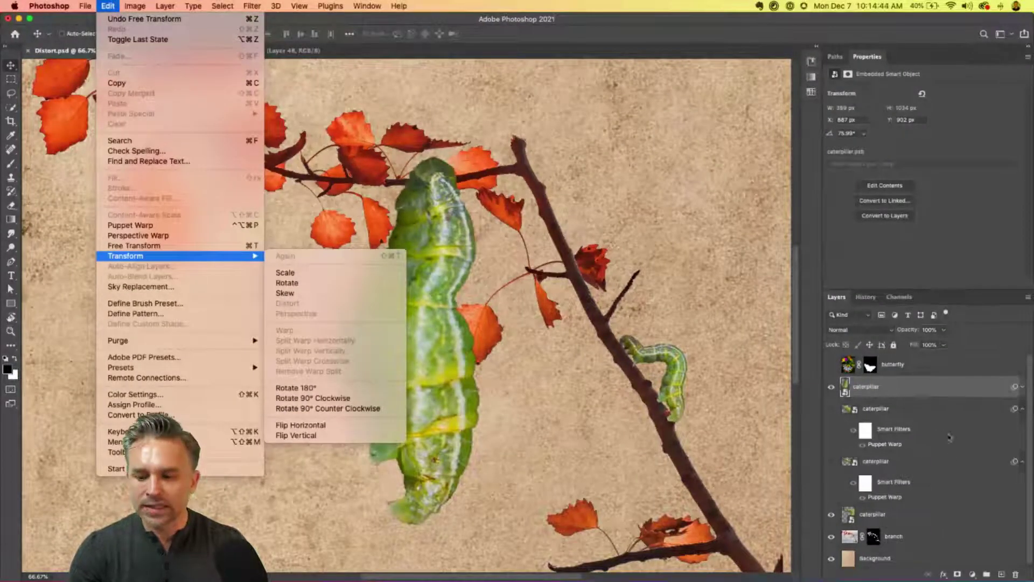
{"action": "left_click", "coordinate": [894, 393]}
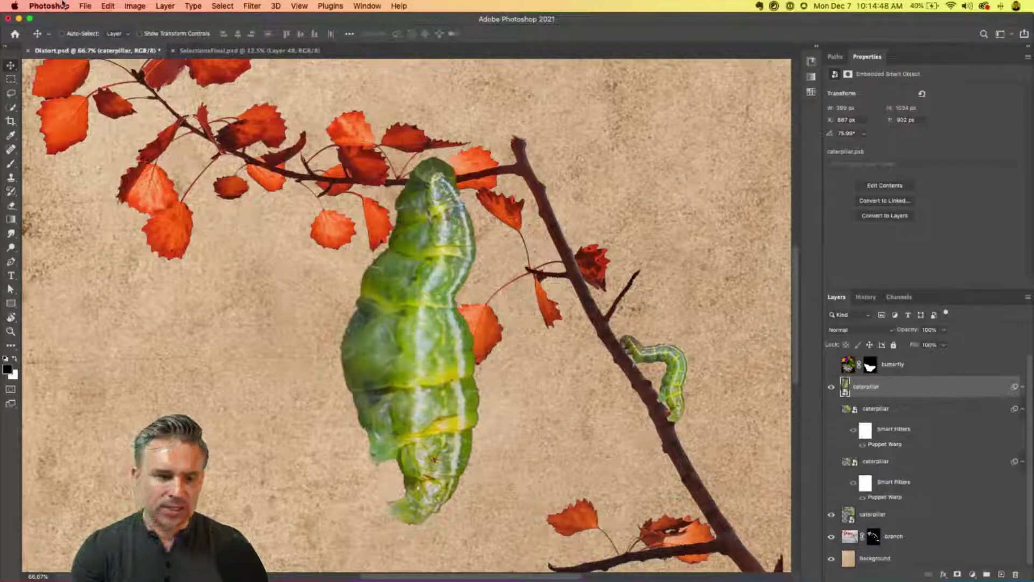
Step: Convert the hanging caterpillar layer to a smart object again and start a Warp transform on it
{"action": "right_click", "coordinate": [944, 388]}
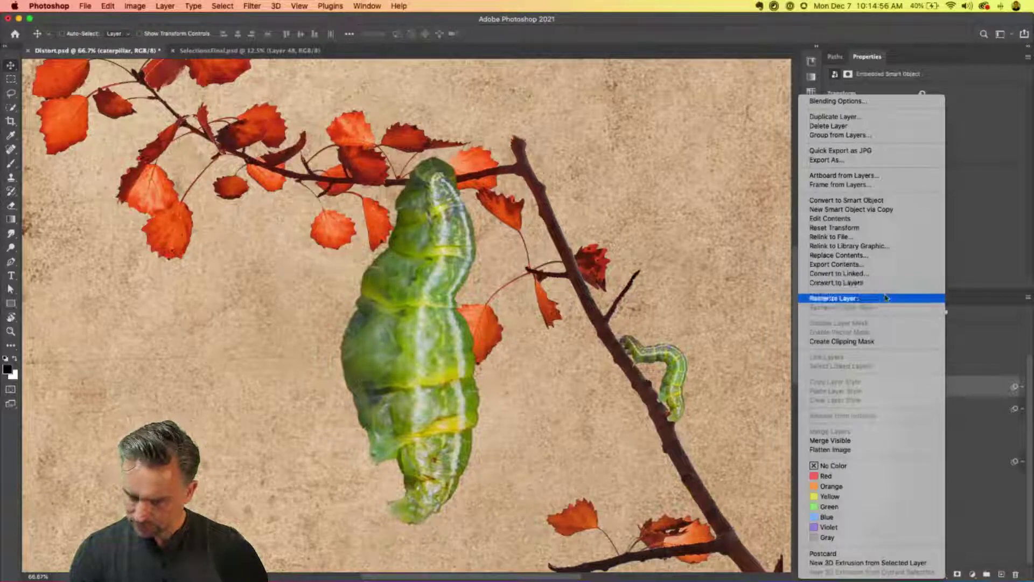
{"action": "left_click", "coordinate": [876, 203]}
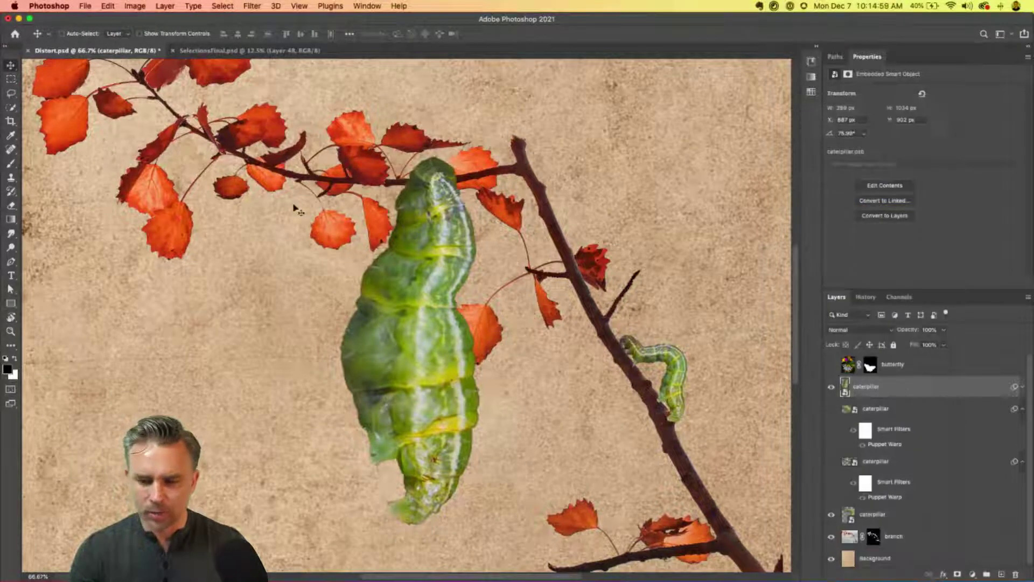
{"action": "left_click", "coordinate": [133, 6]}
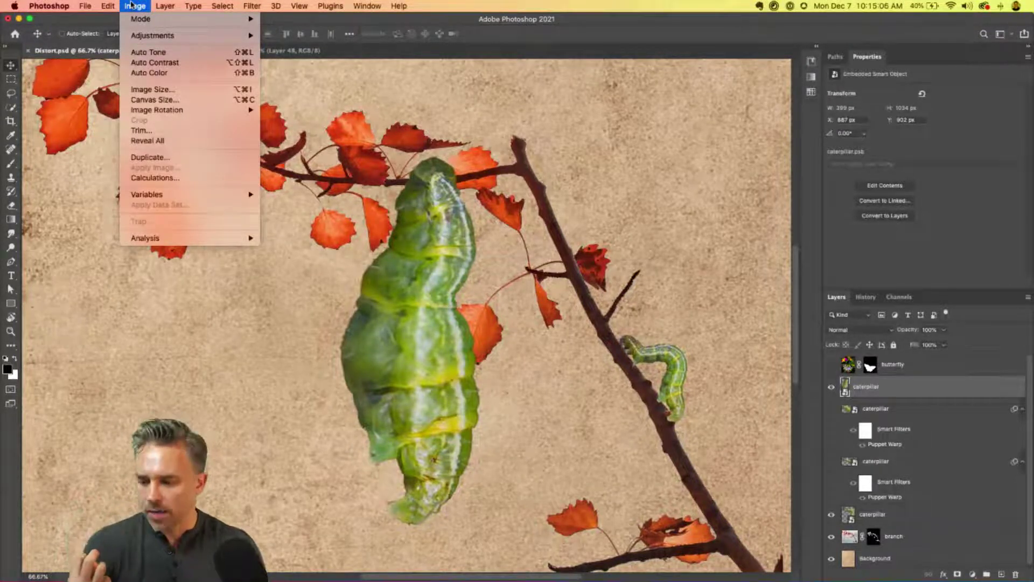
{"action": "mouse_move", "coordinate": [107, 6]}
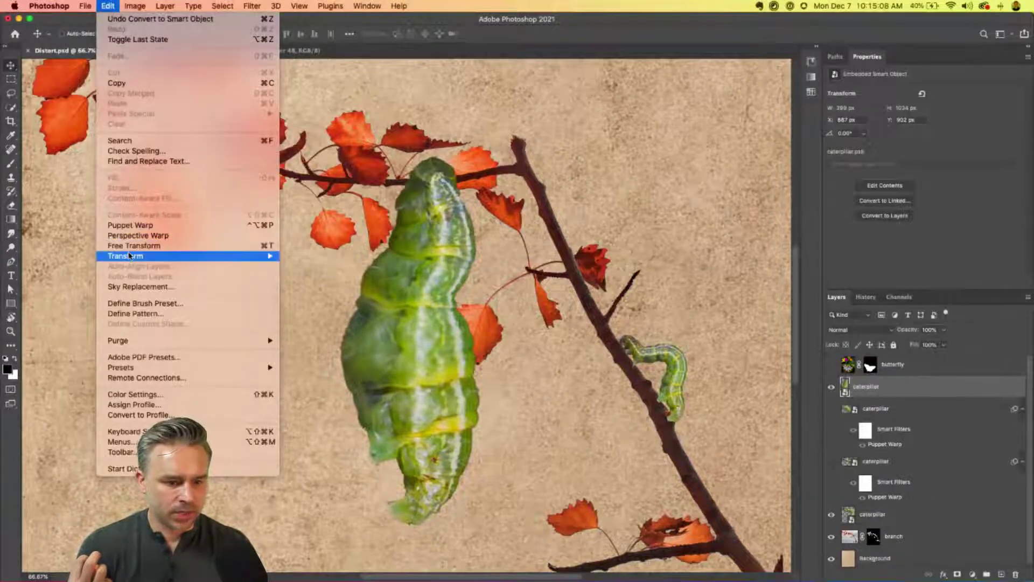
{"action": "mouse_move", "coordinate": [129, 256]}
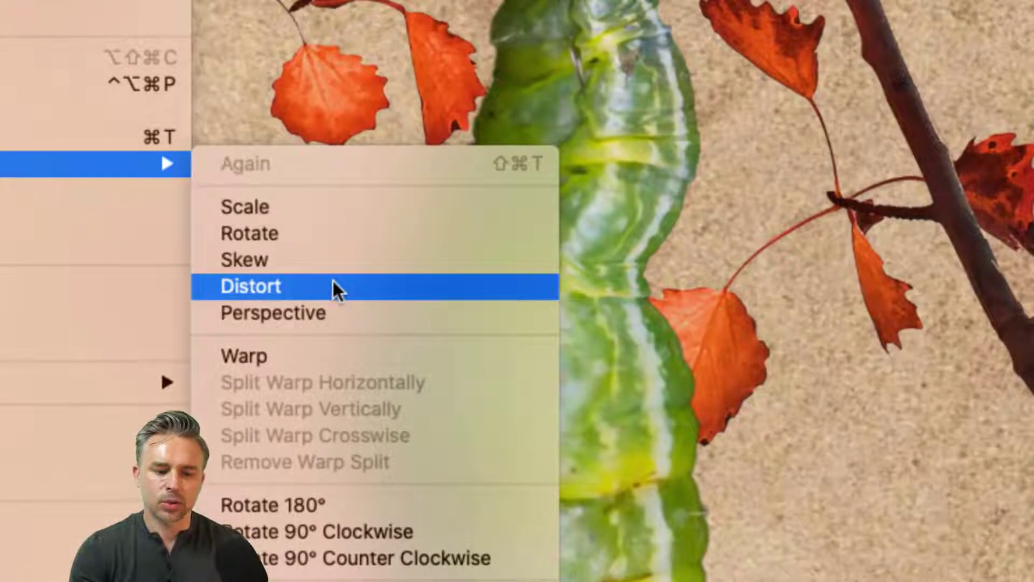
{"action": "left_click", "coordinate": [330, 357]}
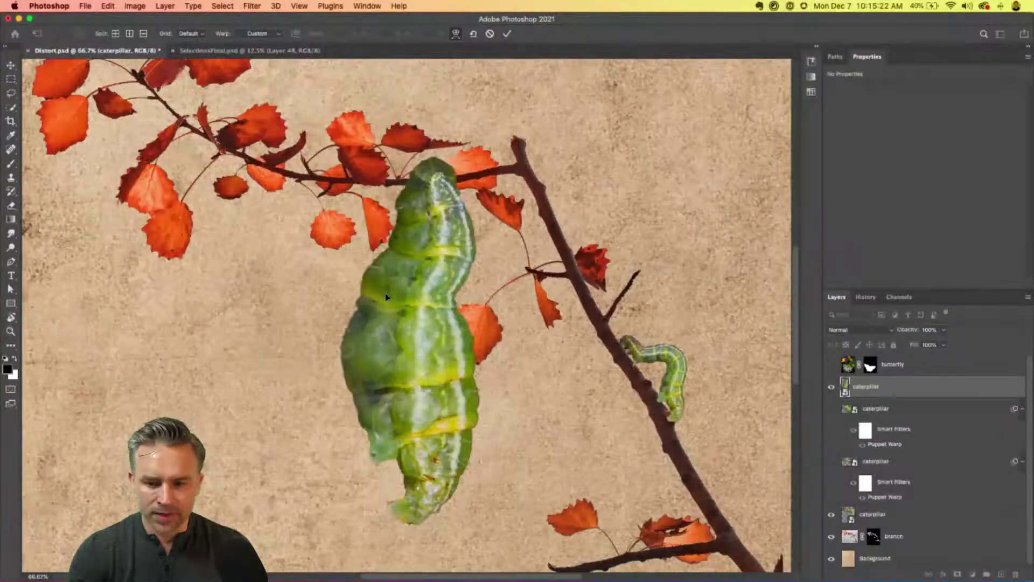
{"action": "key", "text": "super+minus"}
{"action": "key", "text": "super+minus"}
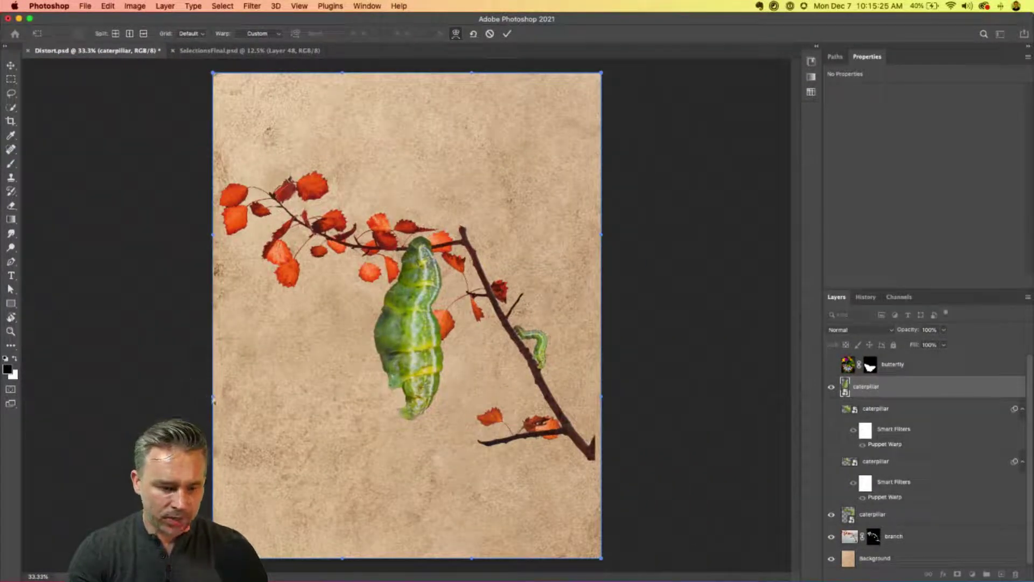
{"action": "left_click_drag", "start_coordinate": [213, 400], "coordinate": [97, 370]}
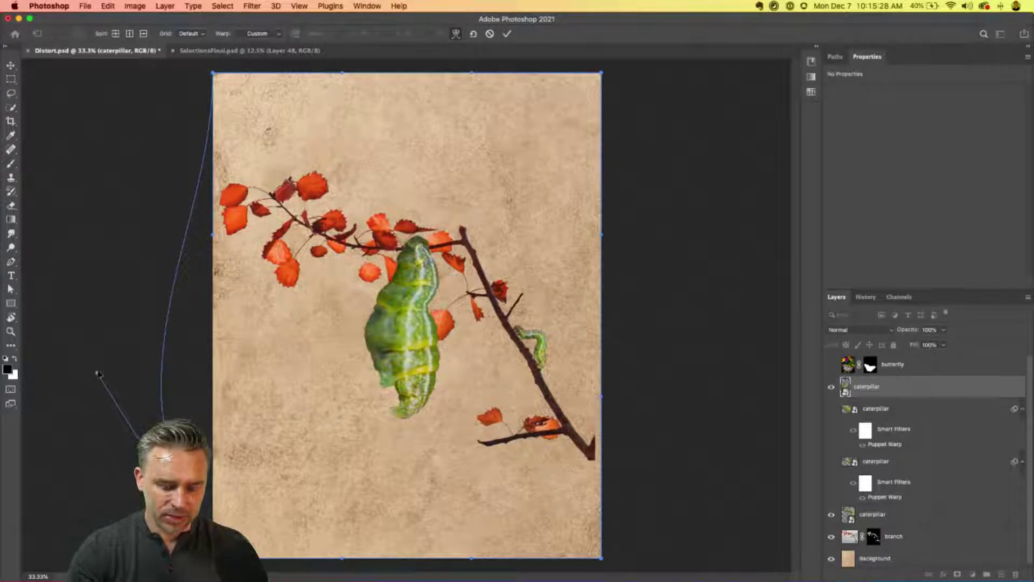
{"action": "key", "text": "super+z"}
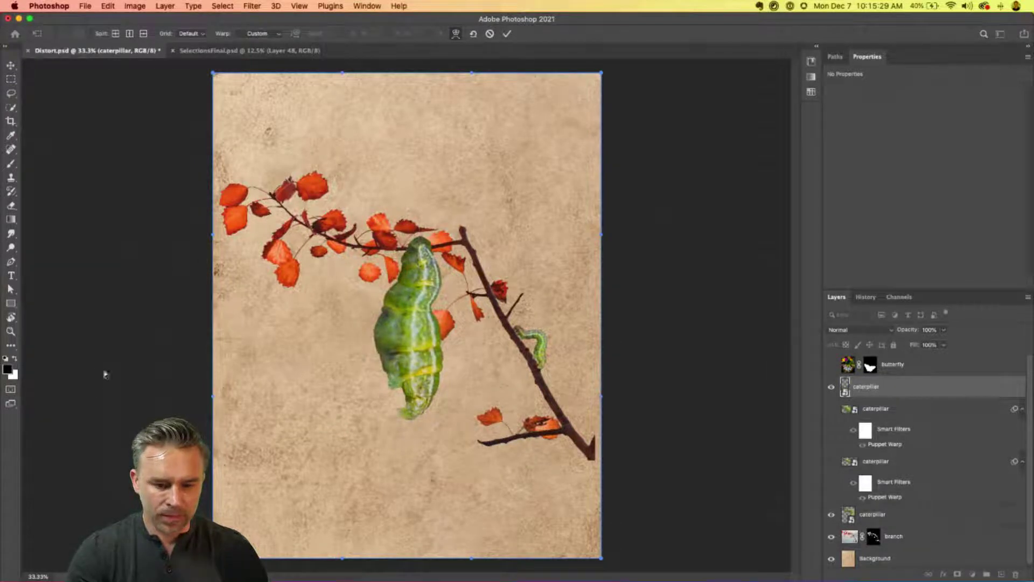
{"action": "left_click", "coordinate": [117, 35]}
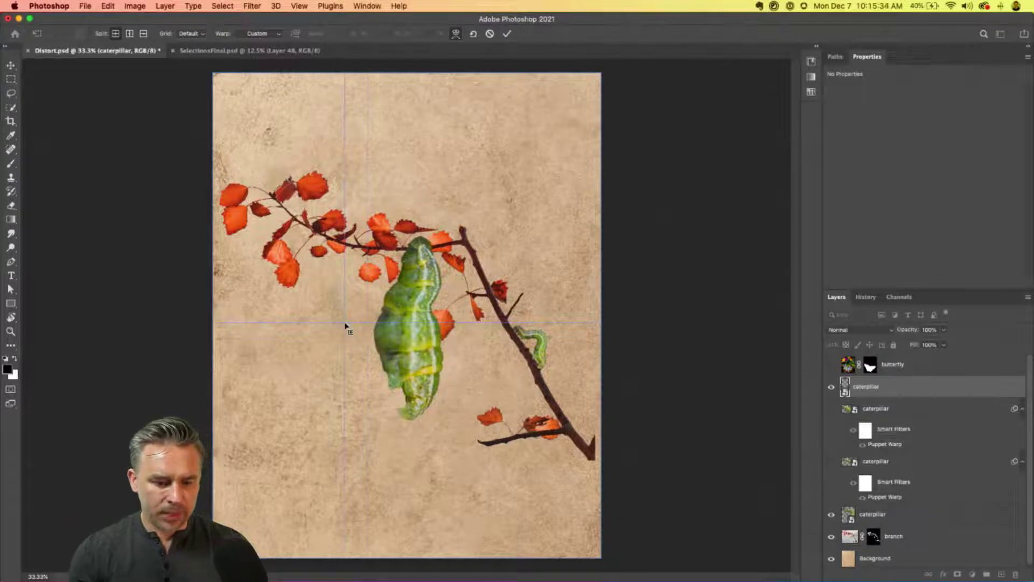
Step: Split the warp grid with two vertical lines flanking the hanging caterpillar and two horizontal lines just below and above it
{"action": "left_click", "coordinate": [129, 34]}
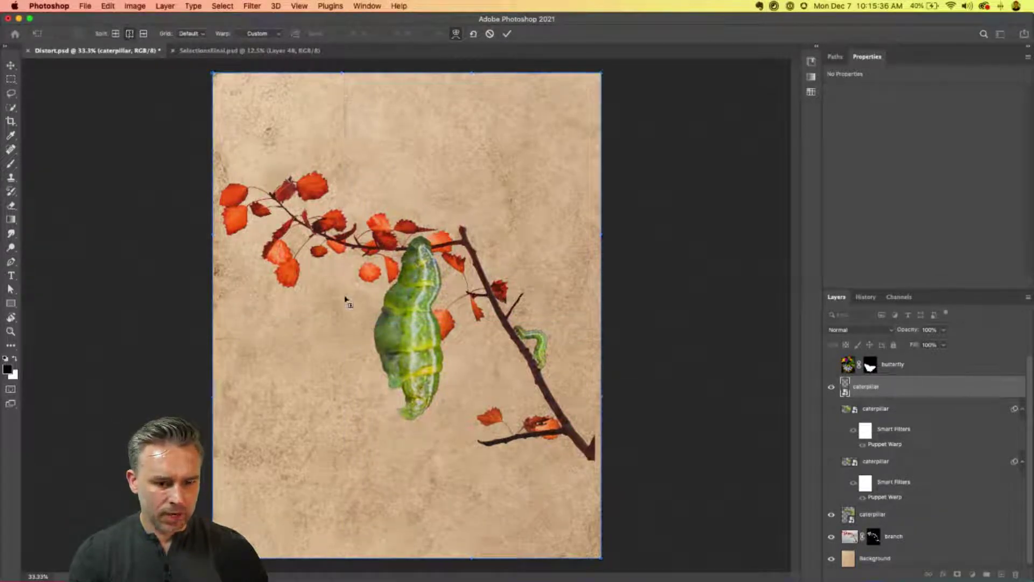
{"action": "left_click", "coordinate": [367, 326]}
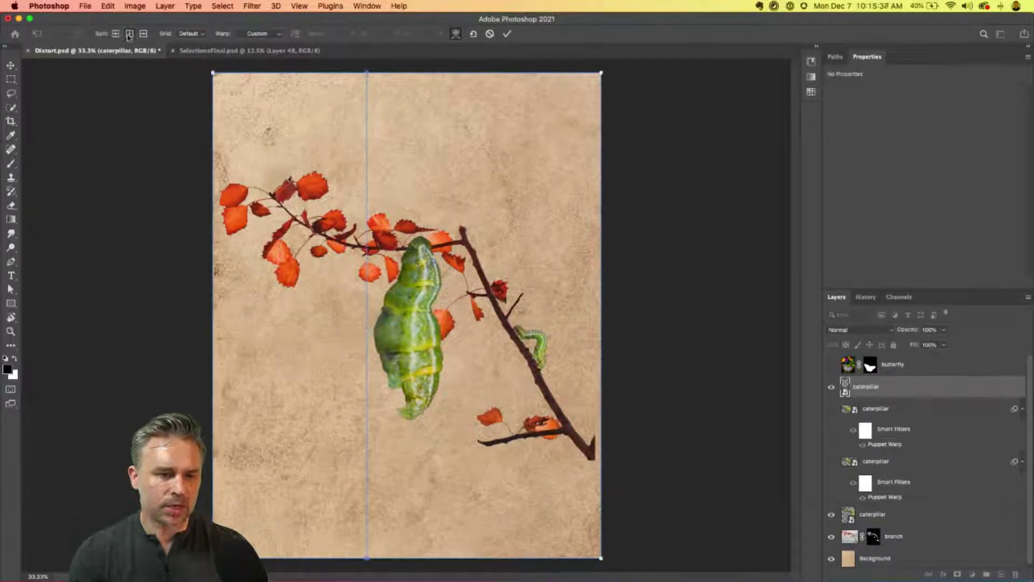
{"action": "left_click", "coordinate": [461, 313]}
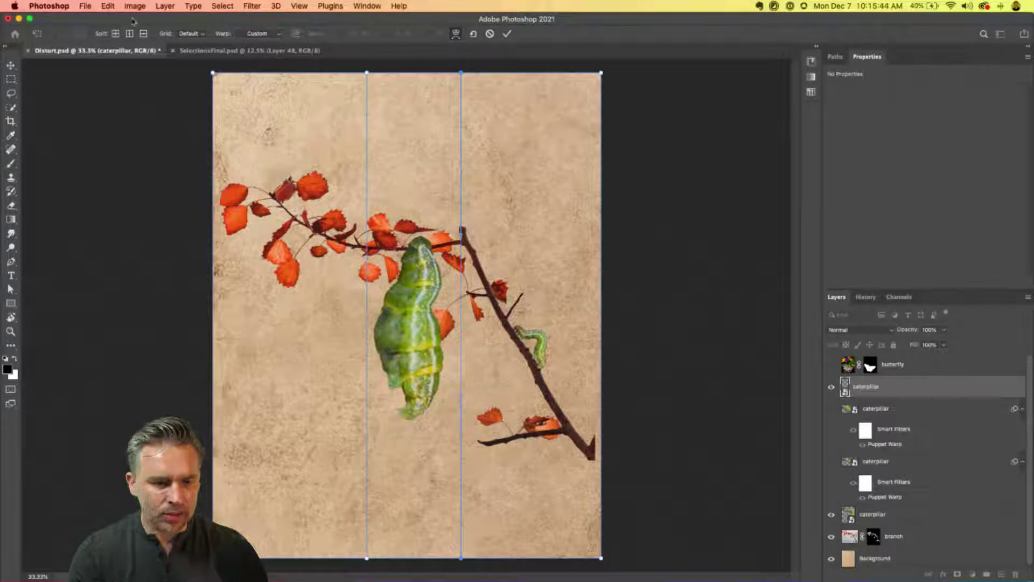
{"action": "left_click", "coordinate": [143, 35]}
{"action": "left_click", "coordinate": [401, 427]}
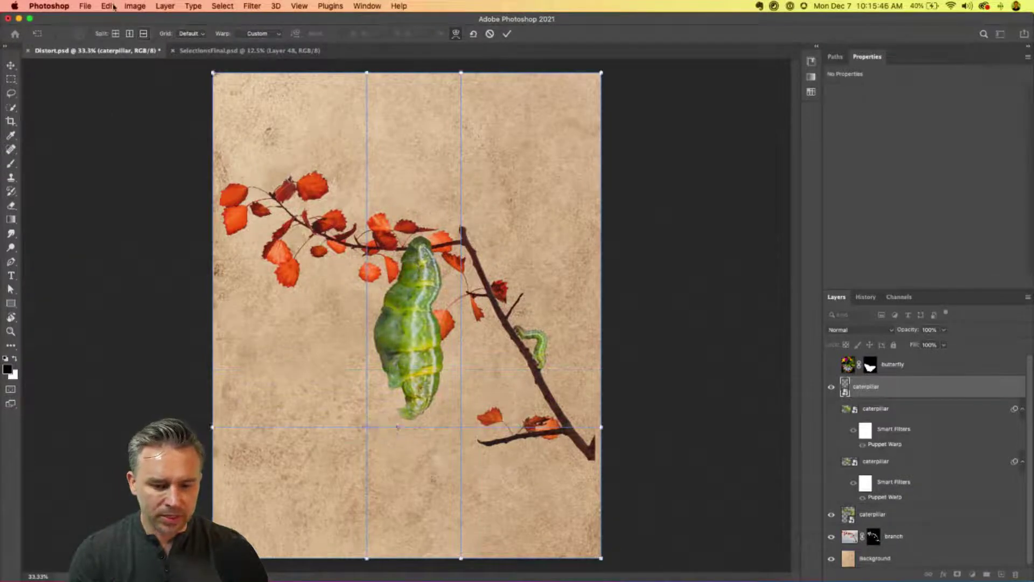
{"action": "left_click", "coordinate": [144, 34]}
{"action": "left_click", "coordinate": [449, 226]}
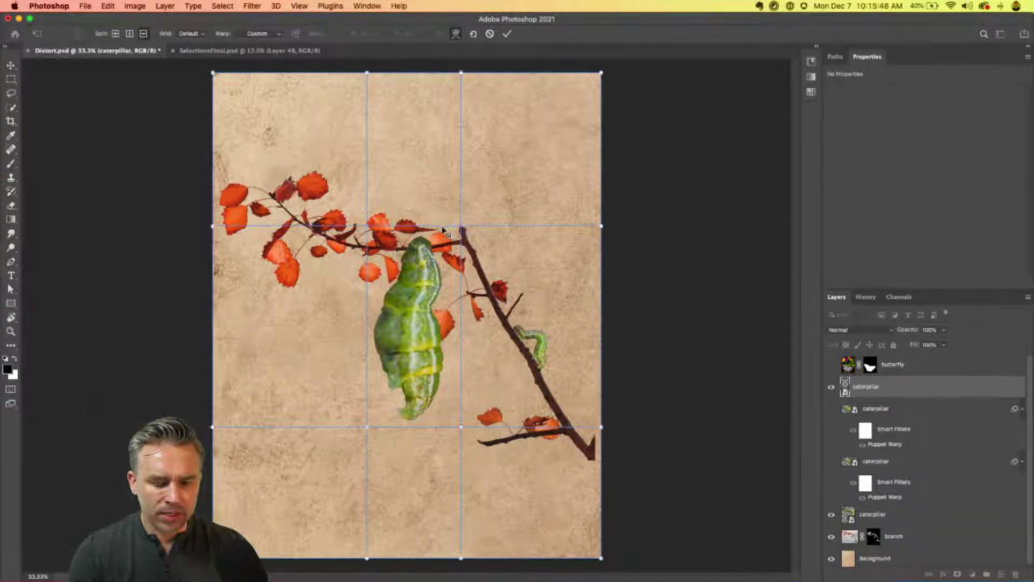
Step: Bulge both sides of the hanging caterpillar's middle outward with the warp grid and pull the lower-left grid point inward
{"action": "left_click_drag", "start_coordinate": [459, 332], "coordinate": [476, 331]}
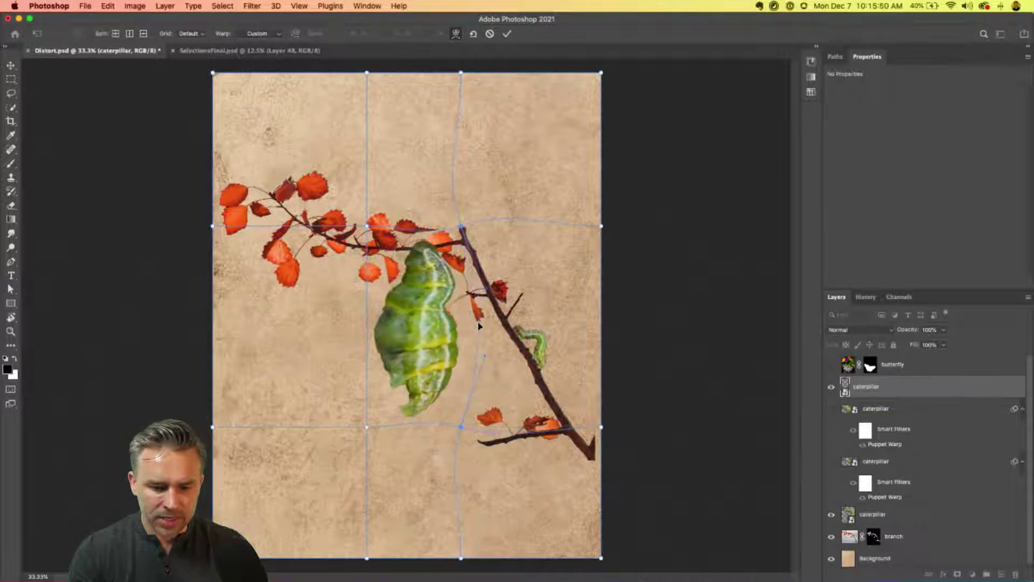
{"action": "left_click_drag", "start_coordinate": [368, 334], "coordinate": [344, 334]}
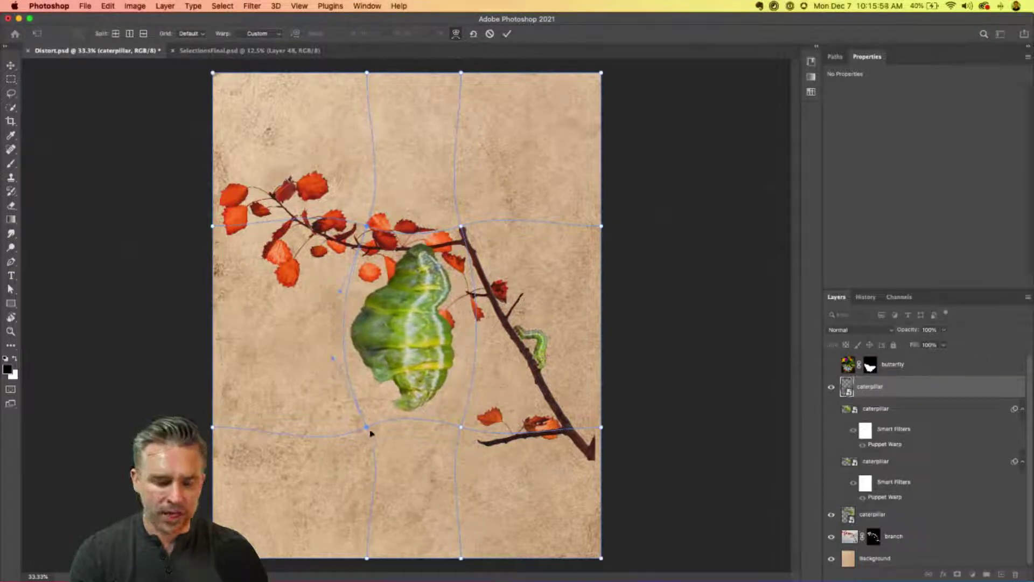
{"action": "left_click_drag", "start_coordinate": [368, 428], "coordinate": [391, 423]}
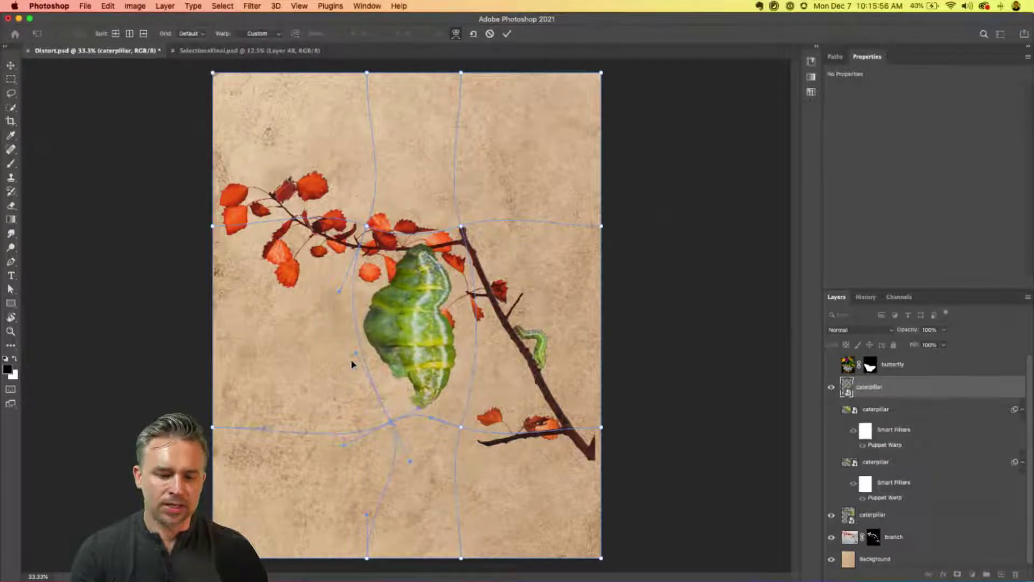
{"action": "left_click_drag", "start_coordinate": [337, 293], "coordinate": [349, 294]}
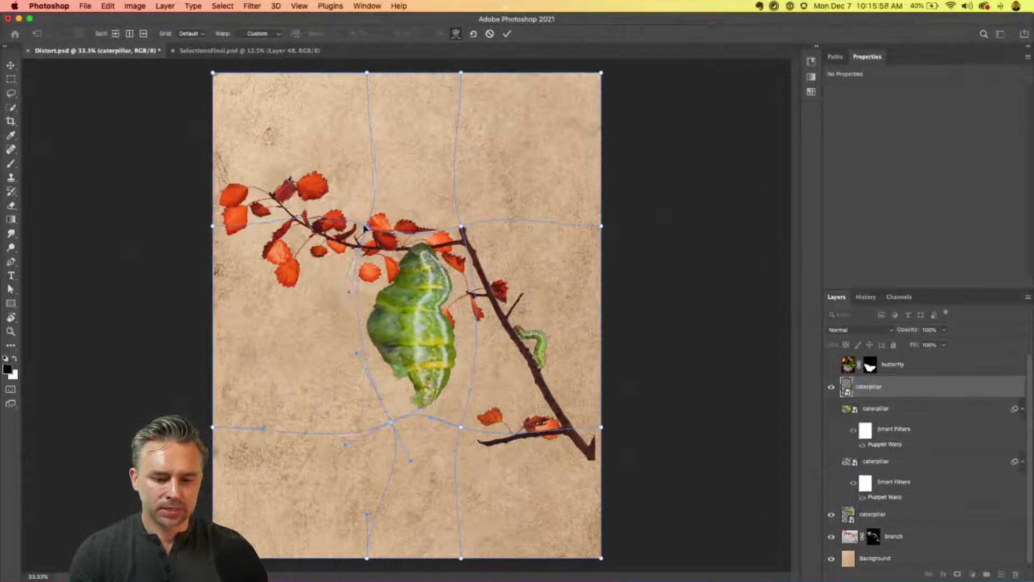
Step: Pull the grid points around the caterpillar's upper and lower ends inward to taper it into a chrysalis, and apply the warp
{"action": "left_click_drag", "start_coordinate": [367, 227], "coordinate": [381, 235]}
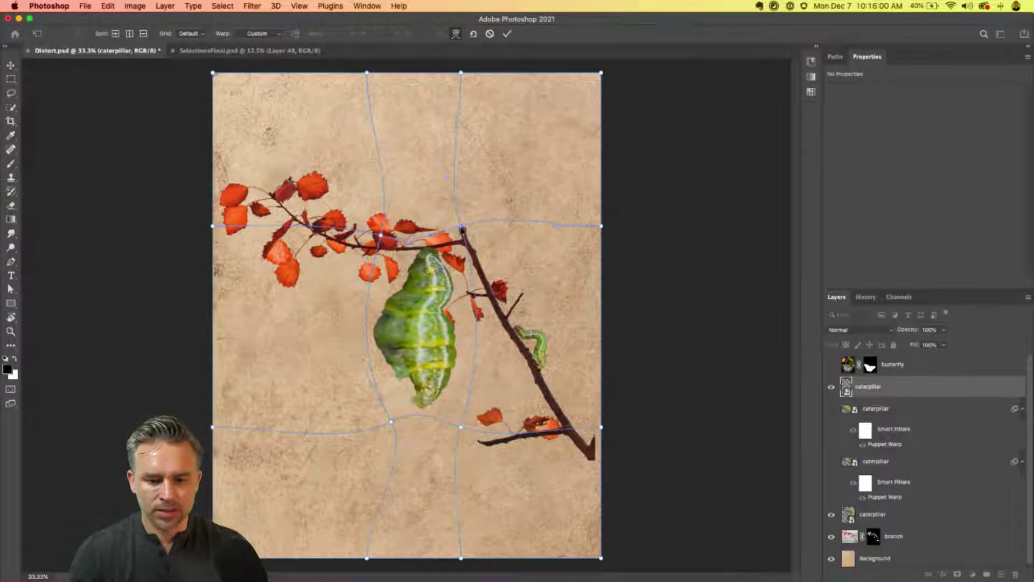
{"action": "left_click_drag", "start_coordinate": [461, 226], "coordinate": [450, 232]}
{"action": "left_click_drag", "start_coordinate": [392, 424], "coordinate": [401, 412]}
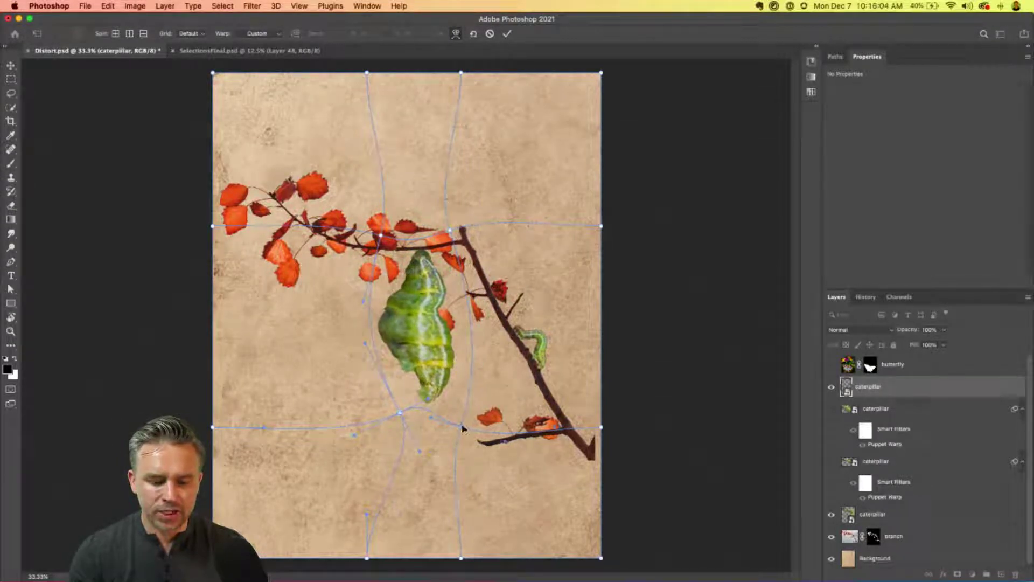
{"action": "left_click_drag", "start_coordinate": [462, 429], "coordinate": [445, 419]}
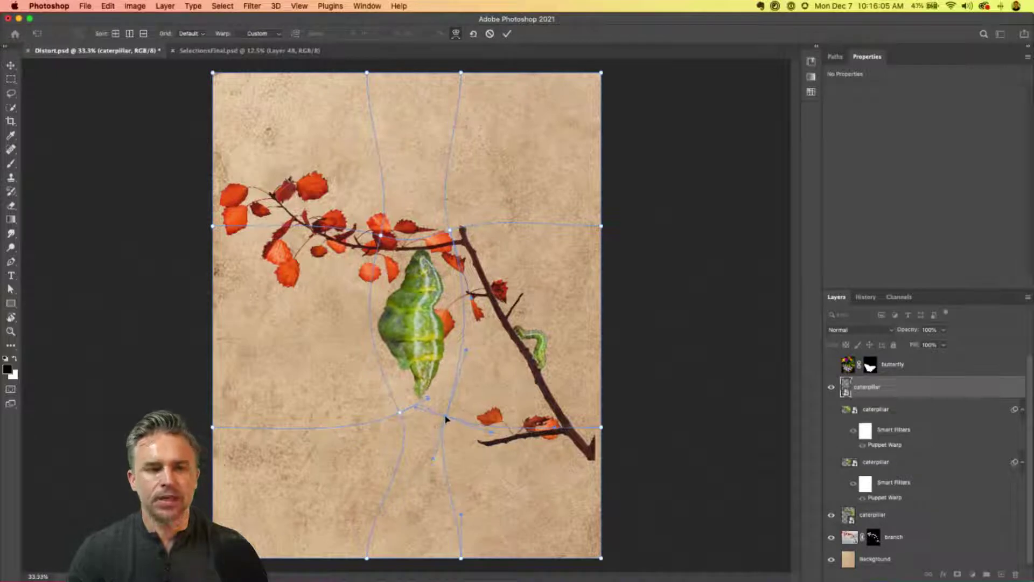
{"action": "key", "text": "Return"}
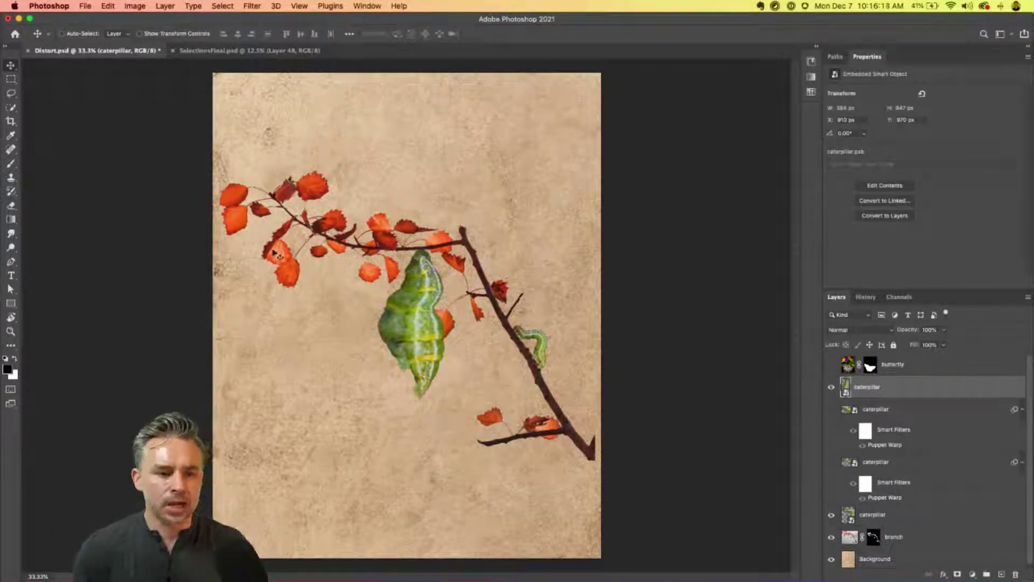
Step: View the SelectionsFinal.psd composite, collapse the Properties panel, and return to Distort.psd
{"action": "left_click", "coordinate": [229, 52]}
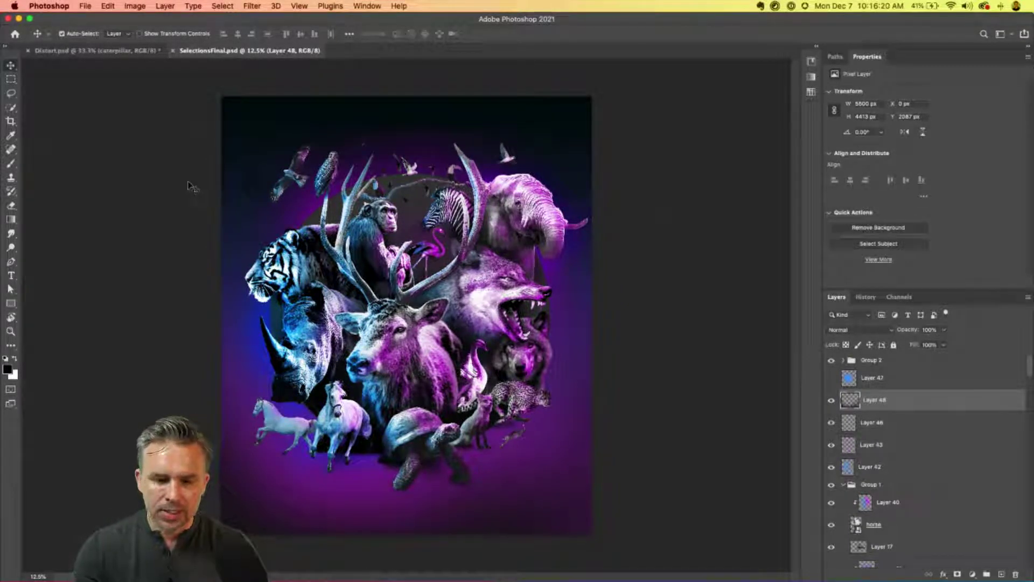
{"action": "double_click", "coordinate": [944, 58]}
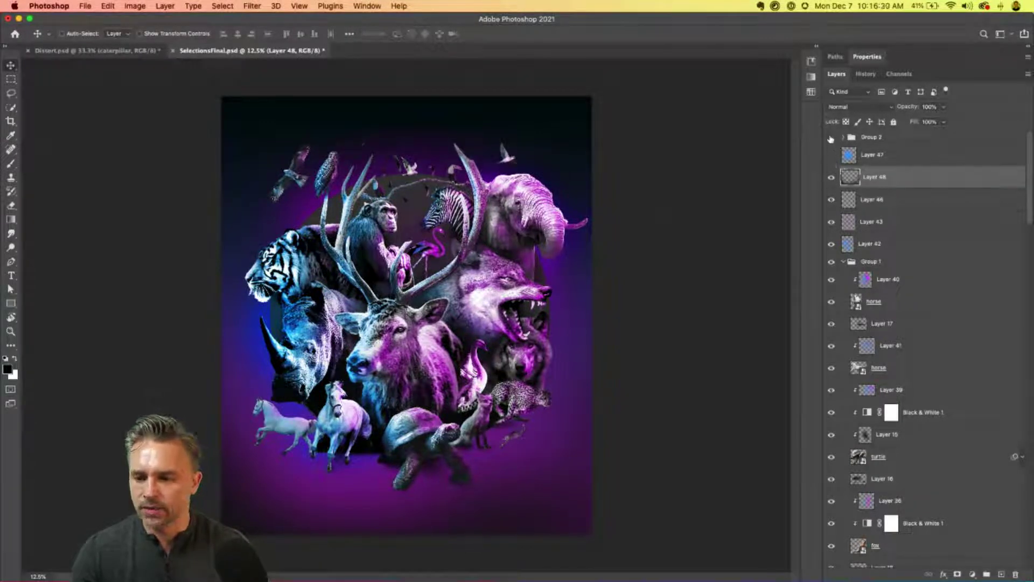
{"action": "left_click", "coordinate": [96, 51]}
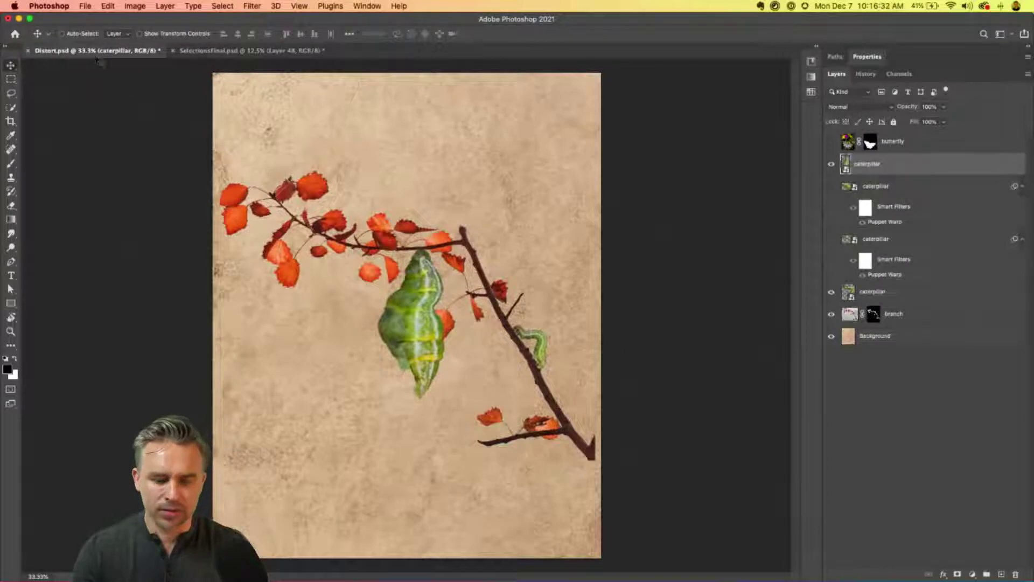
Step: Scale the chrysalis down to about 39% and position it so it hangs from the underside of the upper branch
{"action": "key", "text": "super+t"}
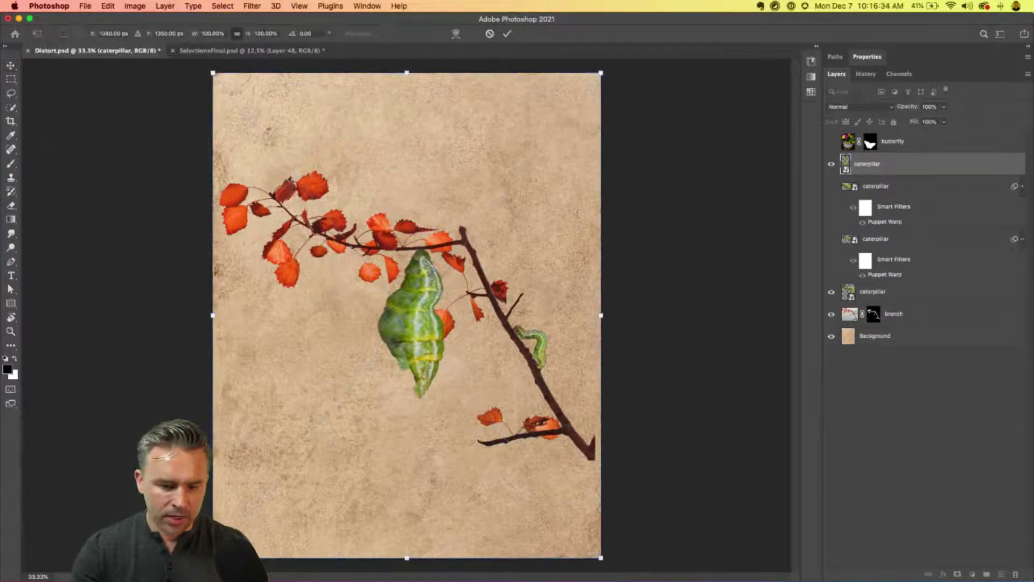
{"action": "left_click_drag", "start_coordinate": [213, 558], "coordinate": [450, 262]}
{"action": "left_click_drag", "start_coordinate": [480, 183], "coordinate": [418, 290]}
{"action": "key", "text": "Return"}
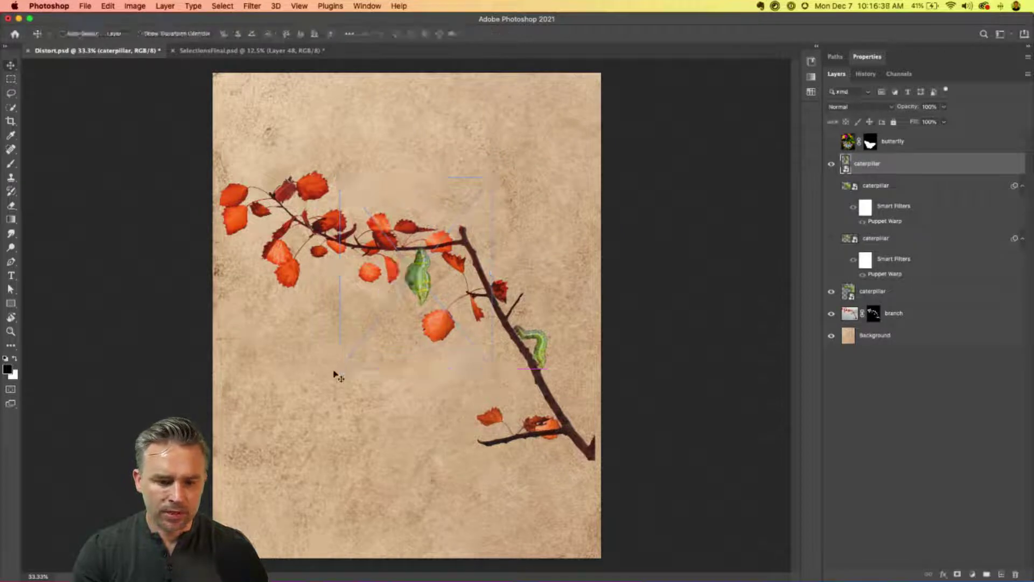
Step: Add a Hue/Saturation adjustment layer above the chrysalis layer and set its Hue to -33
{"action": "key", "text": "super+equal"}
{"action": "key", "text": "super+equal"}
{"action": "scroll", "coordinate": [334, 355], "scroll_direction": "up", "scroll_amount": 2}
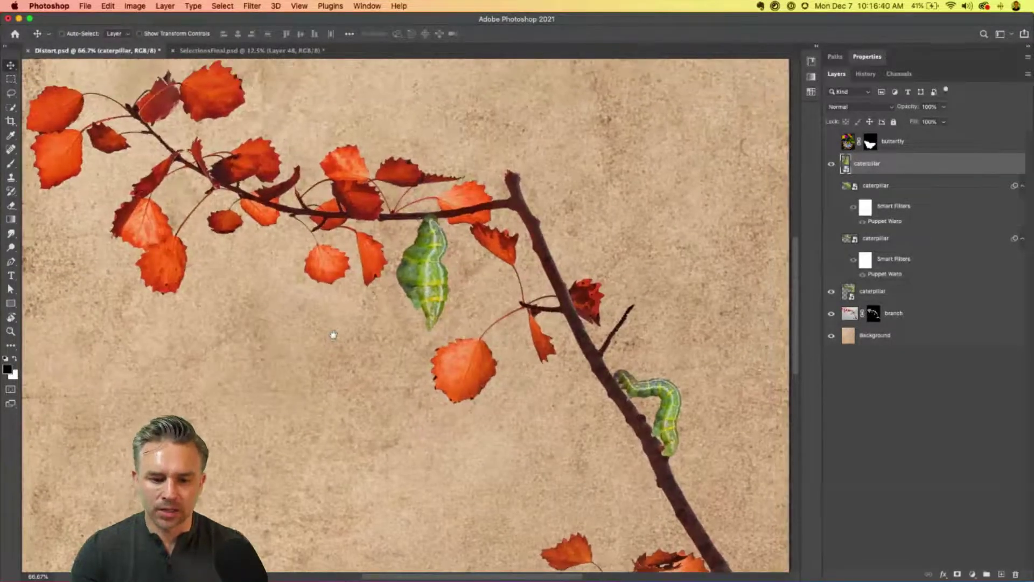
{"action": "scroll", "coordinate": [334, 335], "scroll_direction": "down", "scroll_amount": 1}
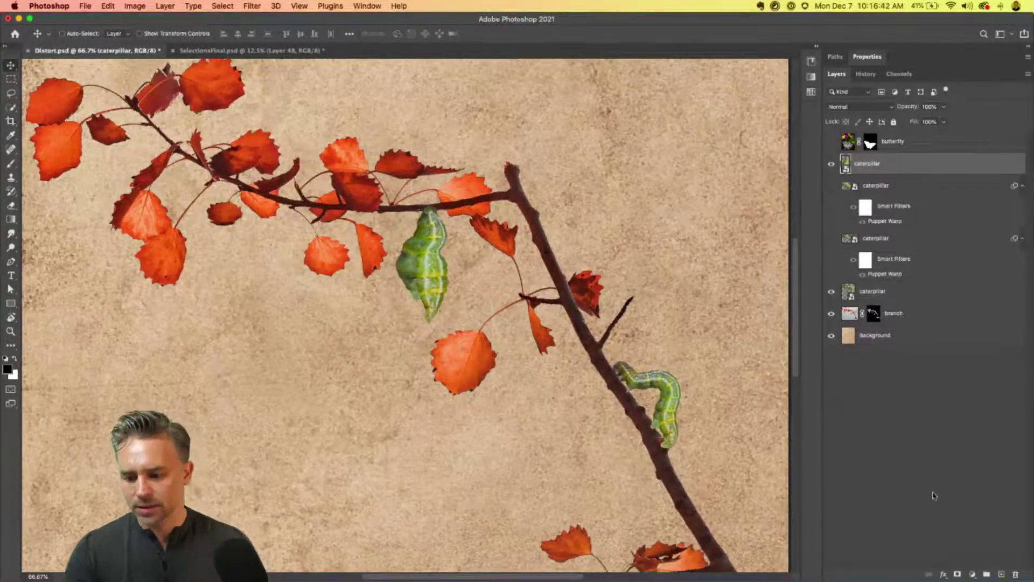
{"action": "left_click", "coordinate": [972, 573]}
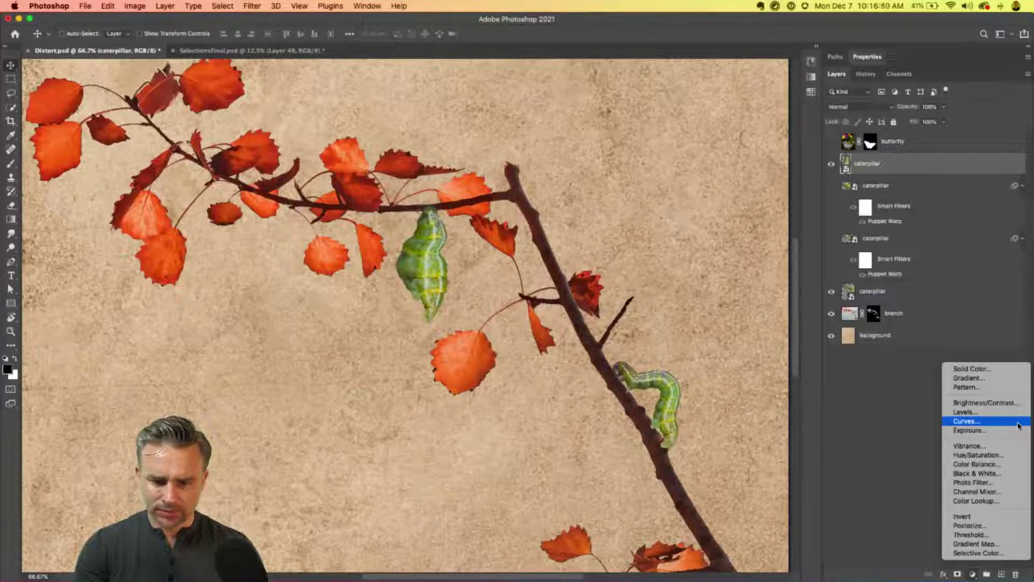
{"action": "left_click", "coordinate": [1010, 455]}
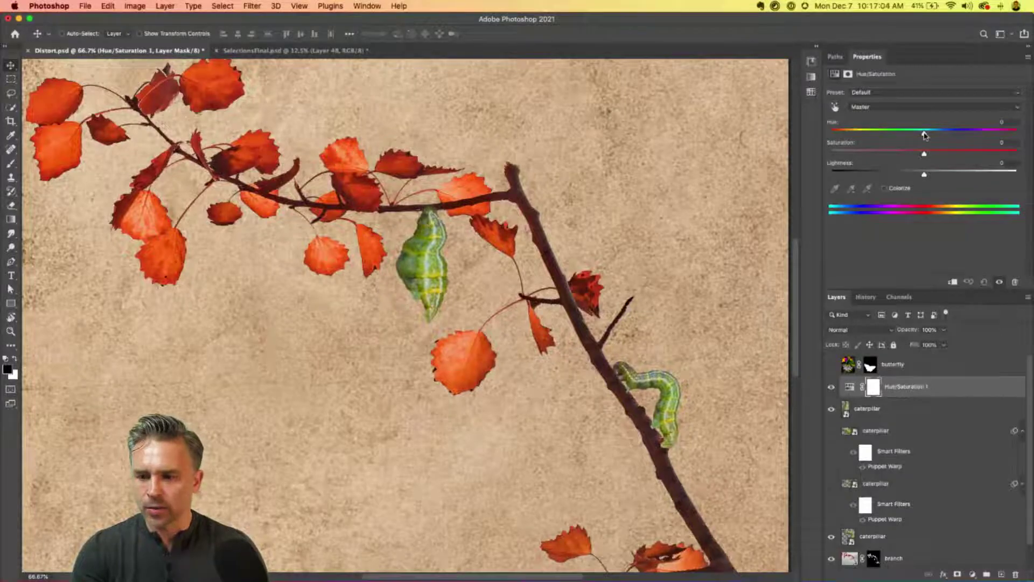
{"action": "left_click_drag", "start_coordinate": [926, 135], "coordinate": [894, 139]}
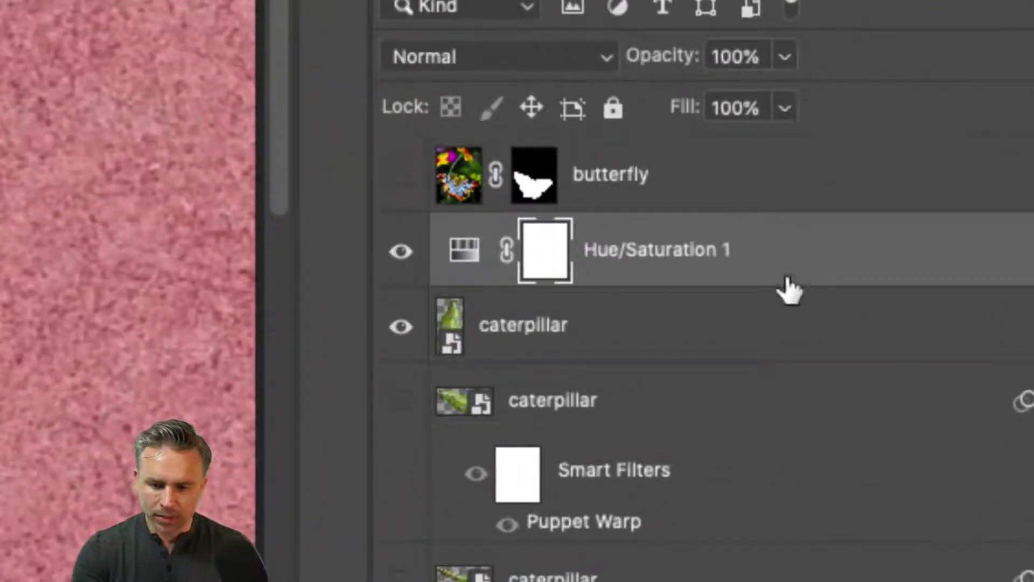
Step: Clip the Hue/Saturation adjustment to the chrysalis layer directly below it
{"action": "right_click", "coordinate": [808, 272]}
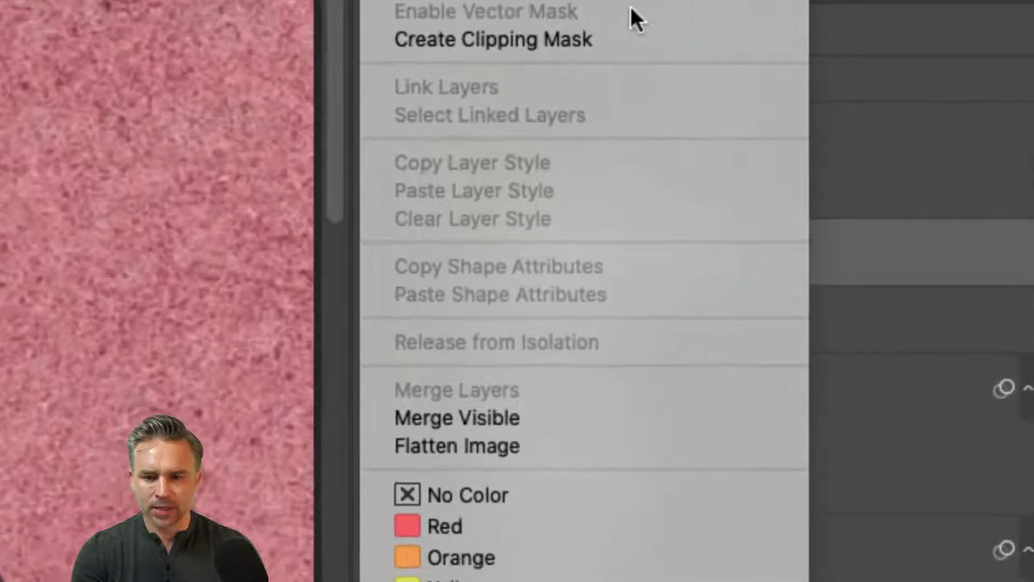
{"action": "left_click", "coordinate": [630, 39]}
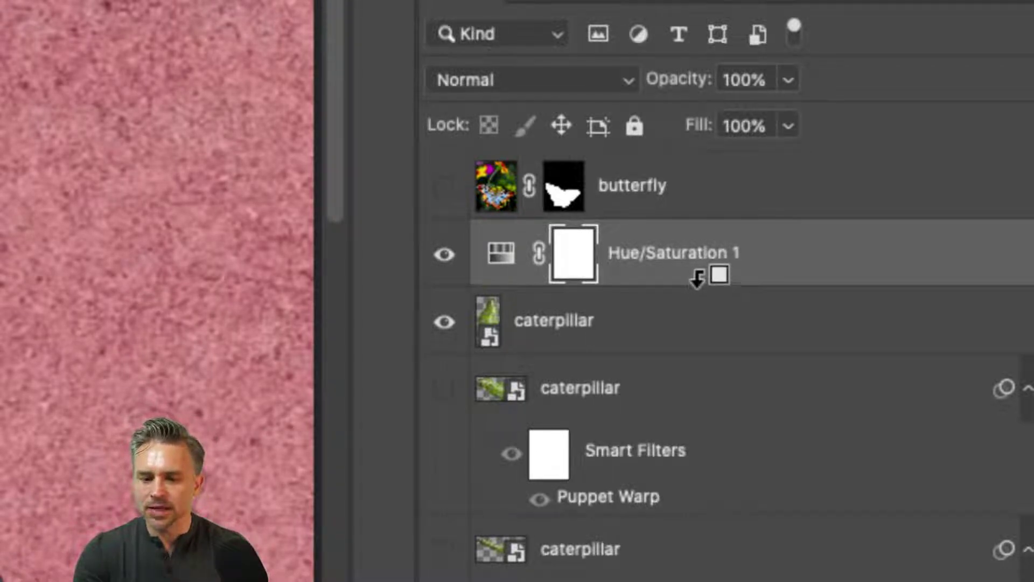
{"action": "left_click", "coordinate": [697, 278], "text": "alt"}
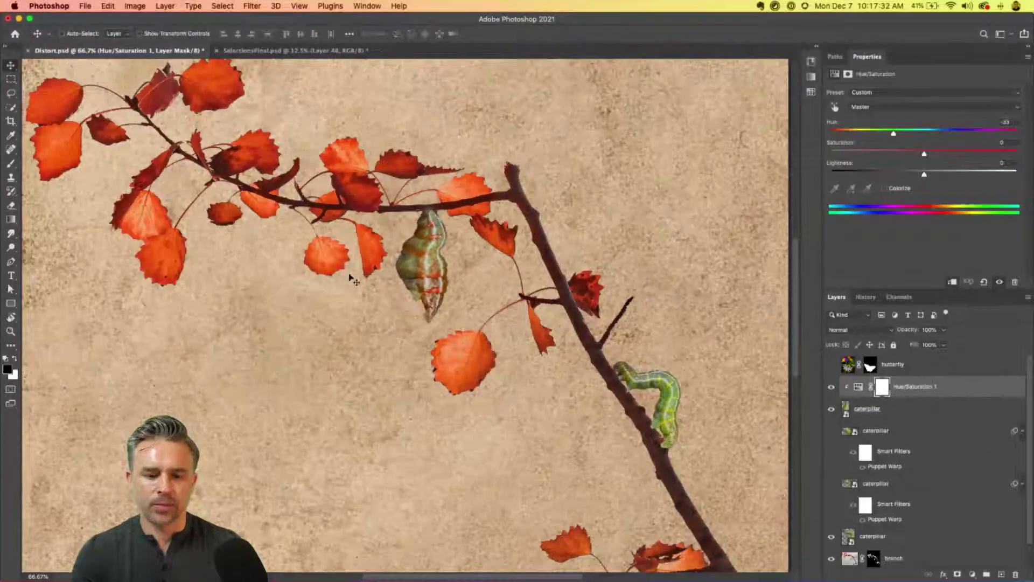
Step: Scale the chrysalis layer down to about 110 × 243 px and move it back under the branch
{"action": "key", "text": "super+t"}
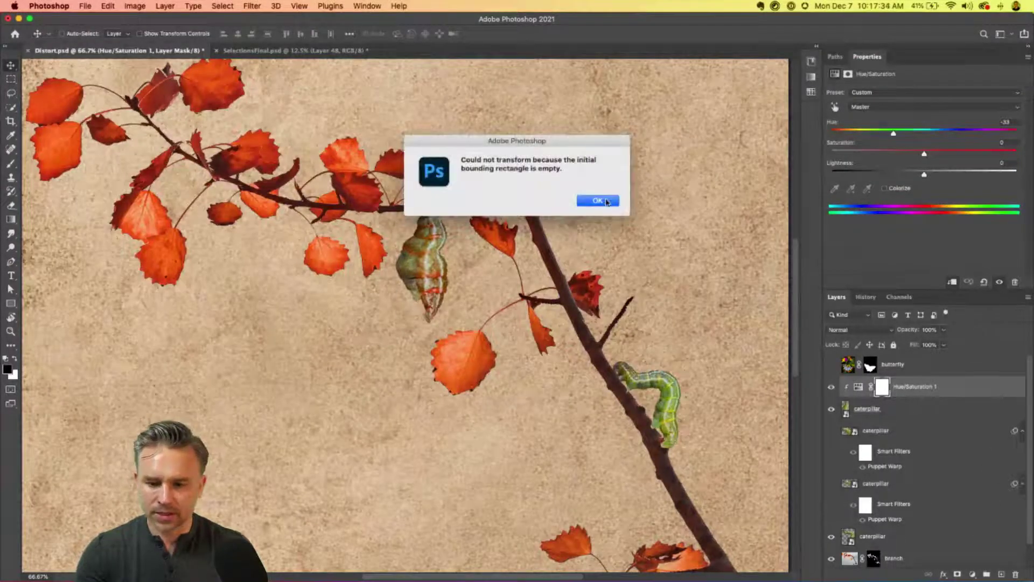
{"action": "left_click", "coordinate": [605, 201]}
{"action": "key", "text": "alt+bracketleft"}
{"action": "key", "text": "super+t"}
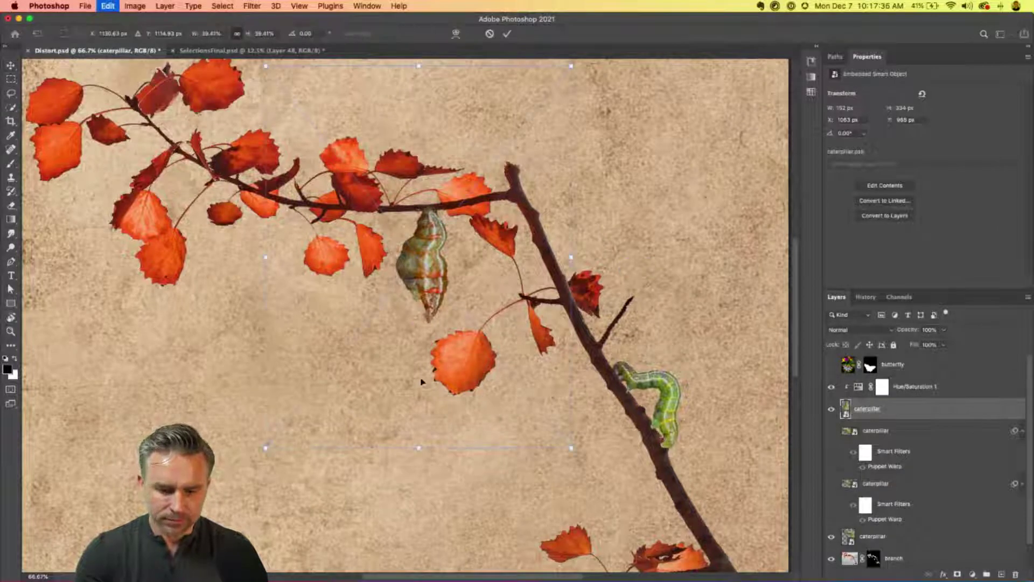
{"action": "left_click_drag", "start_coordinate": [265, 449], "coordinate": [345, 345]}
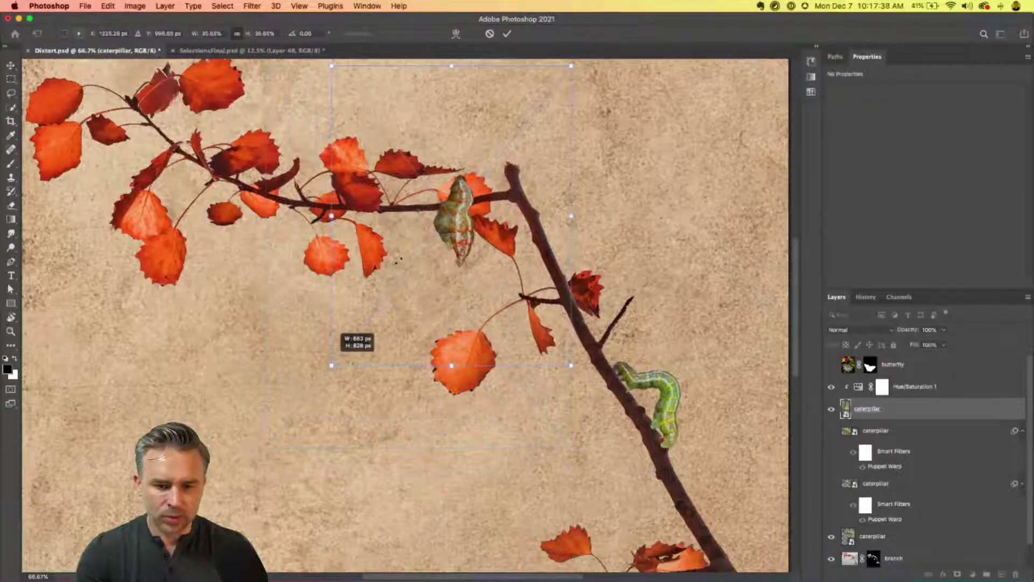
{"action": "key", "text": "Return"}
{"action": "left_click_drag", "start_coordinate": [442, 237], "coordinate": [425, 263]}
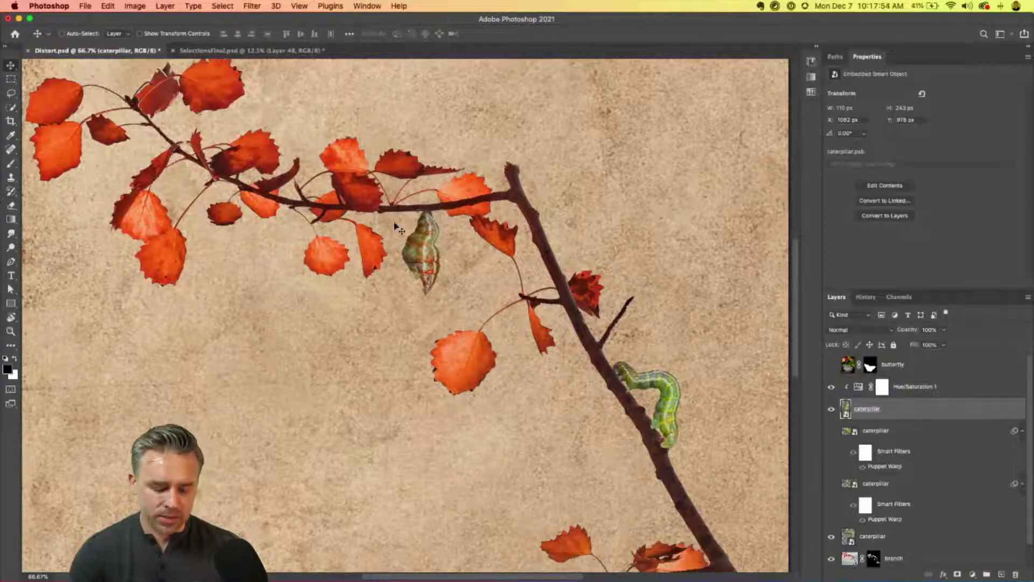
Step: Lasso the large round orange leaf on the branch layer and paste a copy onto a new layer above the Hue/Saturation adjustment
{"action": "key", "text": "super+plus"}
{"action": "key", "text": "super+plus"}
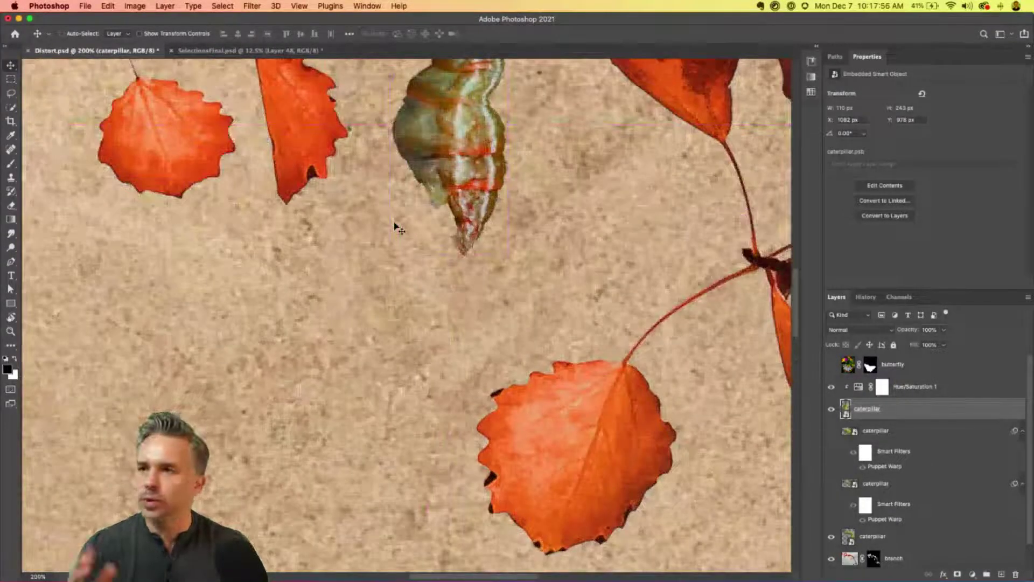
{"action": "key", "text": "super+minus"}
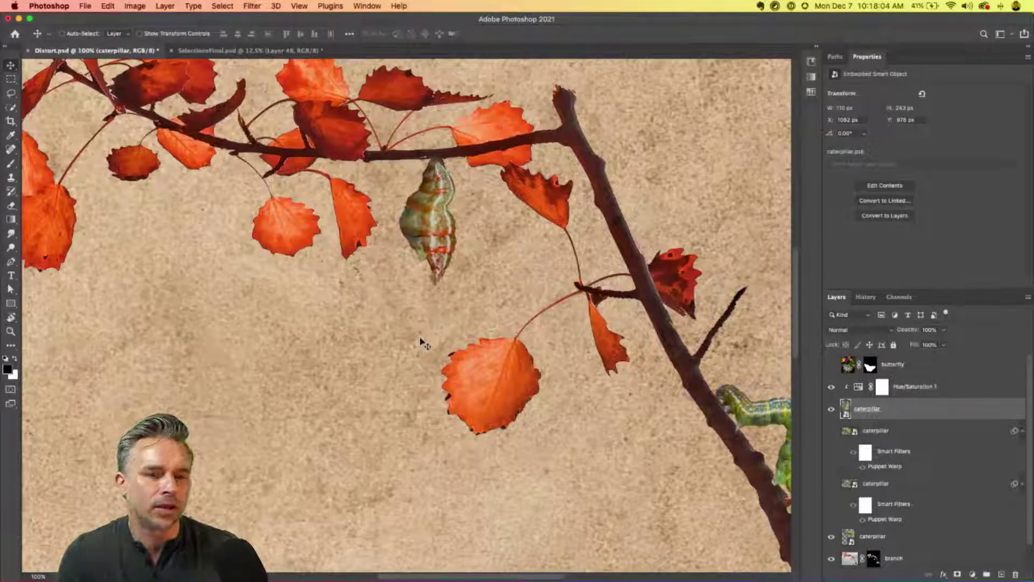
{"action": "left_click", "coordinate": [870, 544]}
{"action": "left_click", "coordinate": [852, 562]}
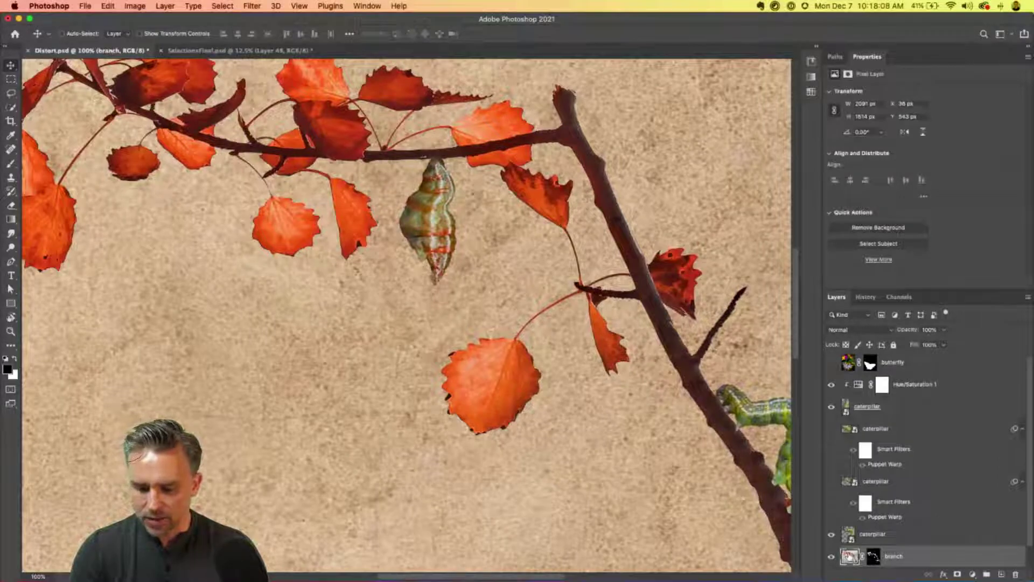
{"action": "key", "text": "l"}
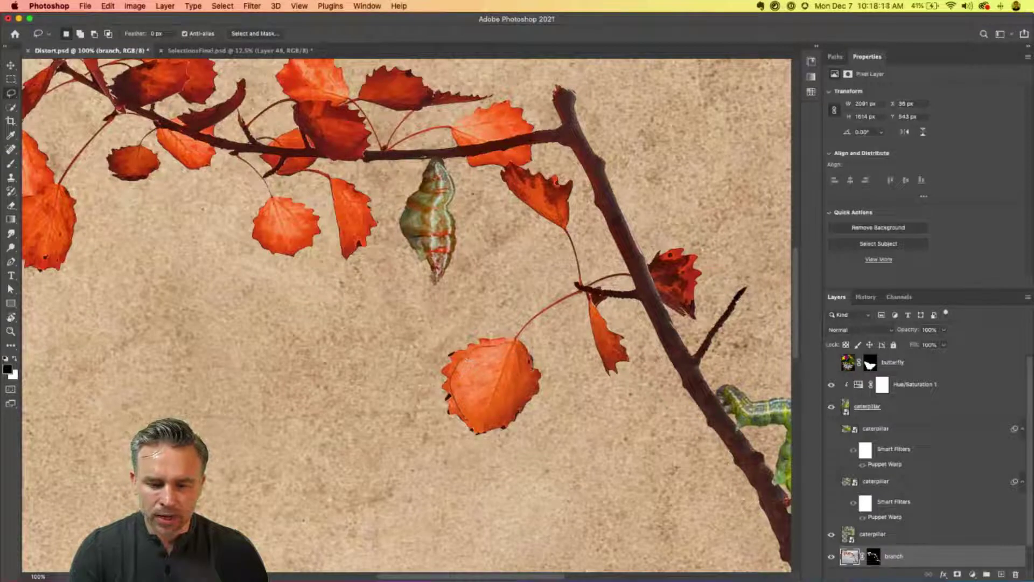
{"action": "mouse_move", "coordinate": [526, 356]}
{"action": "left_mouse_down"}
{"action": "mouse_move", "coordinate": [538, 393]}
{"action": "mouse_move", "coordinate": [509, 423]}
{"action": "mouse_move", "coordinate": [455, 372]}
{"action": "left_mouse_up"}
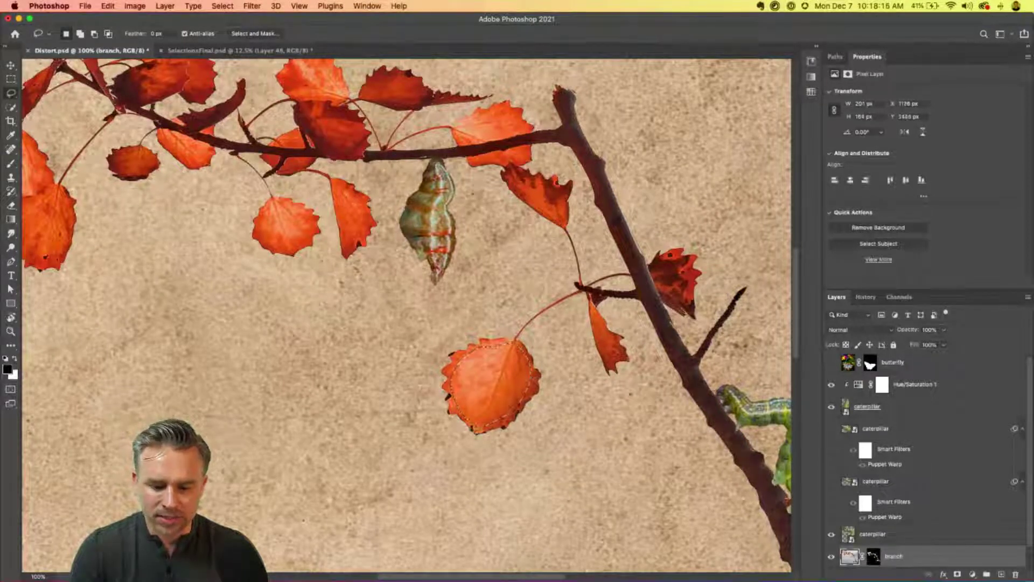
{"action": "left_click", "coordinate": [927, 383]}
{"action": "key", "text": "super+shift+c"}
{"action": "key", "text": "super+v"}
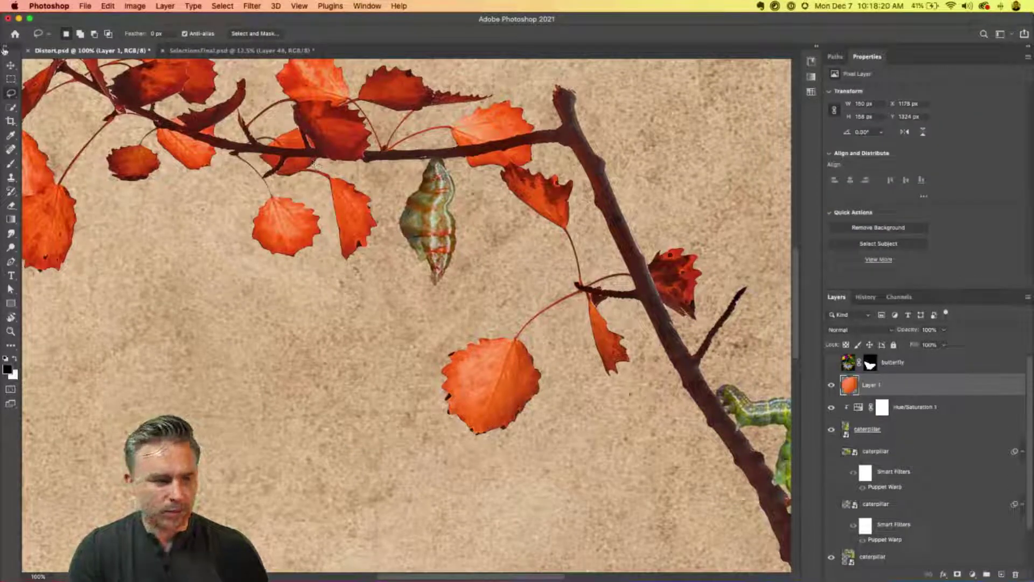
Step: Move the leaf copy over the chrysalis and rotate it to -33° so its tip points toward the branch
{"action": "left_click", "coordinate": [10, 64]}
{"action": "left_click_drag", "start_coordinate": [439, 354], "coordinate": [405, 187]}
{"action": "key", "text": "super+t"}
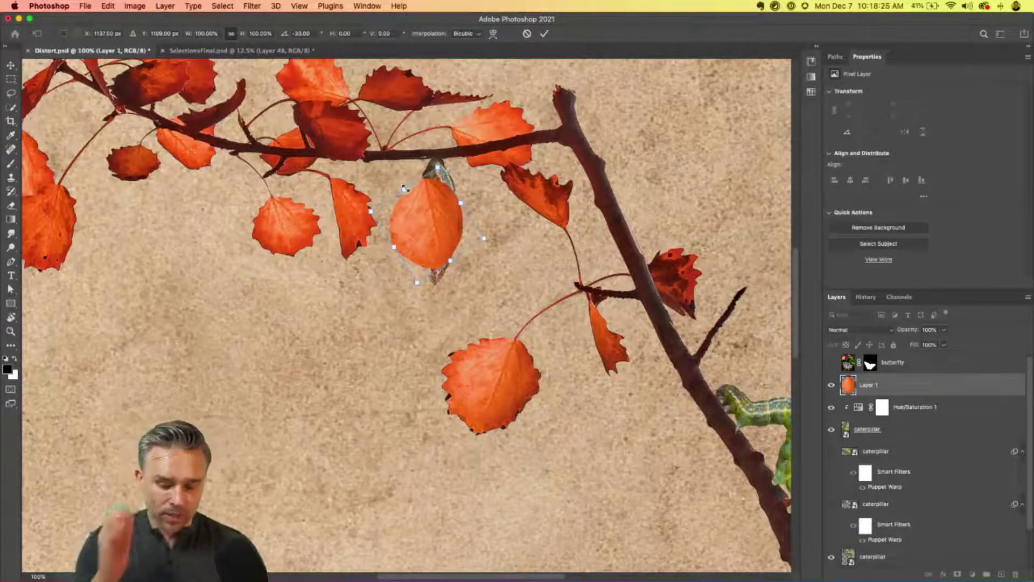
{"action": "scroll", "coordinate": [405, 187], "scroll_direction": "up", "scroll_amount": 5}
{"action": "scroll", "coordinate": [405, 188], "scroll_direction": "up", "scroll_amount": 2}
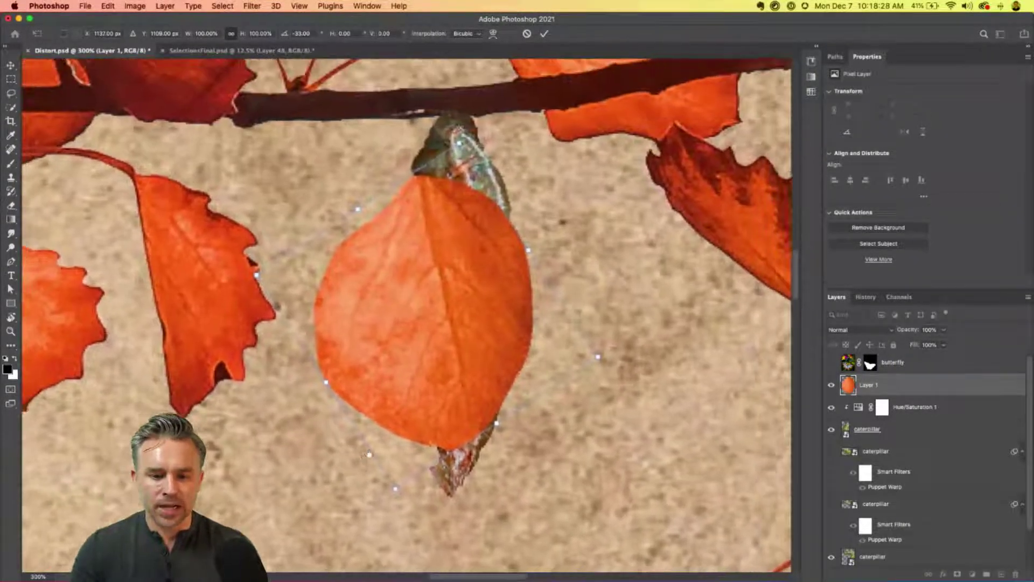
{"action": "key", "text": "Return"}
Step: Stretch the leaf copy vertically to about 239 px tall so it spans the full length of the chrysalis
{"action": "key", "text": "super+t"}
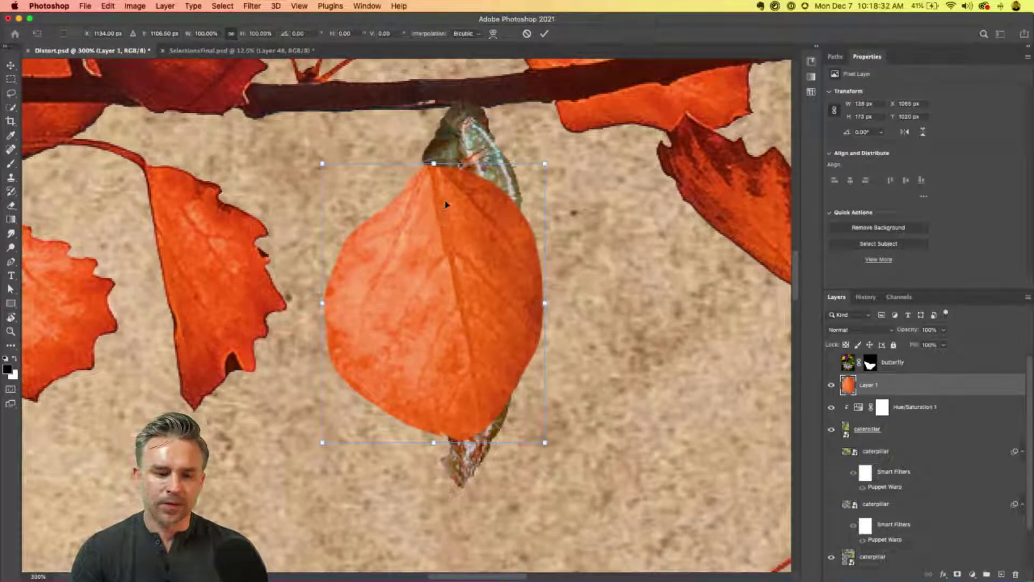
{"action": "left_click_drag", "start_coordinate": [433, 162], "coordinate": [434, 102]}
{"action": "left_click_drag", "start_coordinate": [431, 450], "coordinate": [433, 488]}
{"action": "key", "text": "Return"}
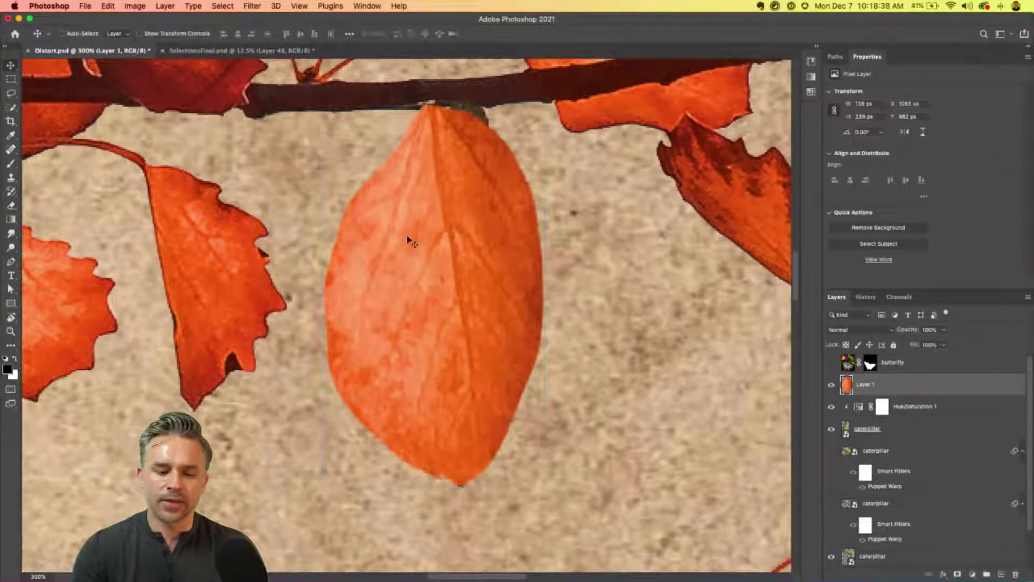
Step: Warp the leaf copy, pulling all four corners inward so both ends taper like the chrysalis
{"action": "key", "text": "super+t"}
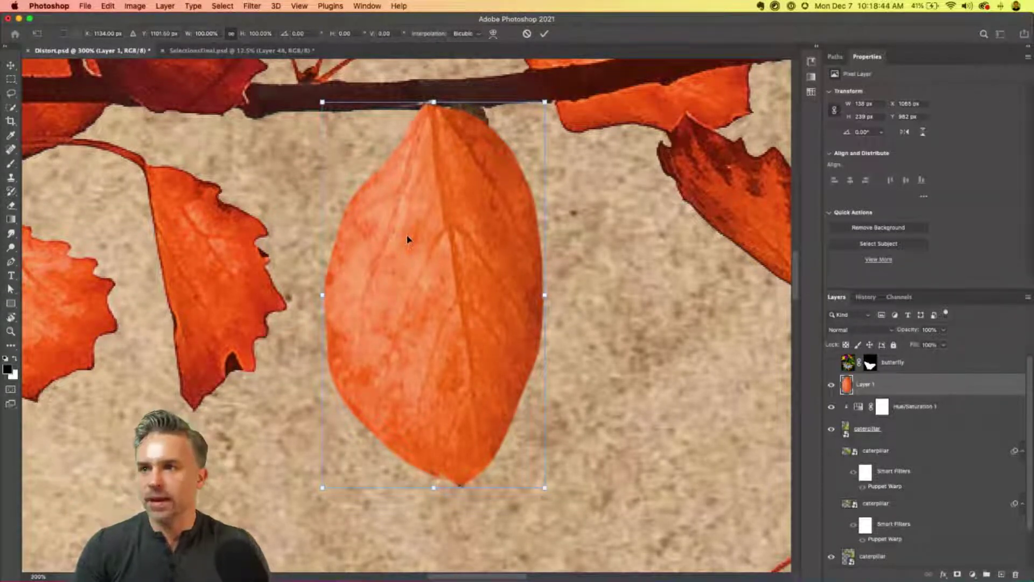
{"action": "right_click", "coordinate": [437, 233]}
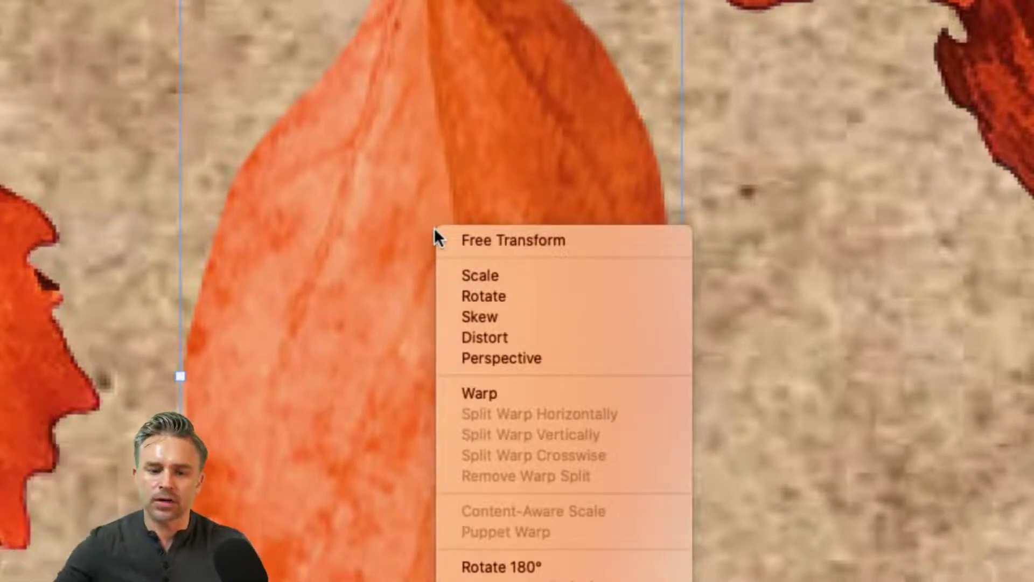
{"action": "left_click", "coordinate": [564, 390]}
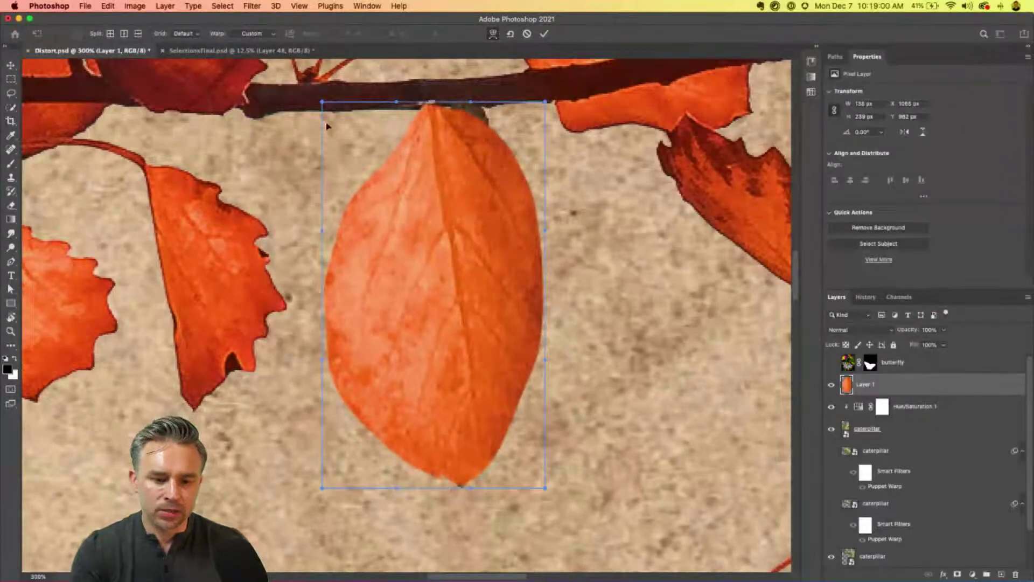
{"action": "left_click_drag", "start_coordinate": [323, 104], "coordinate": [430, 107]}
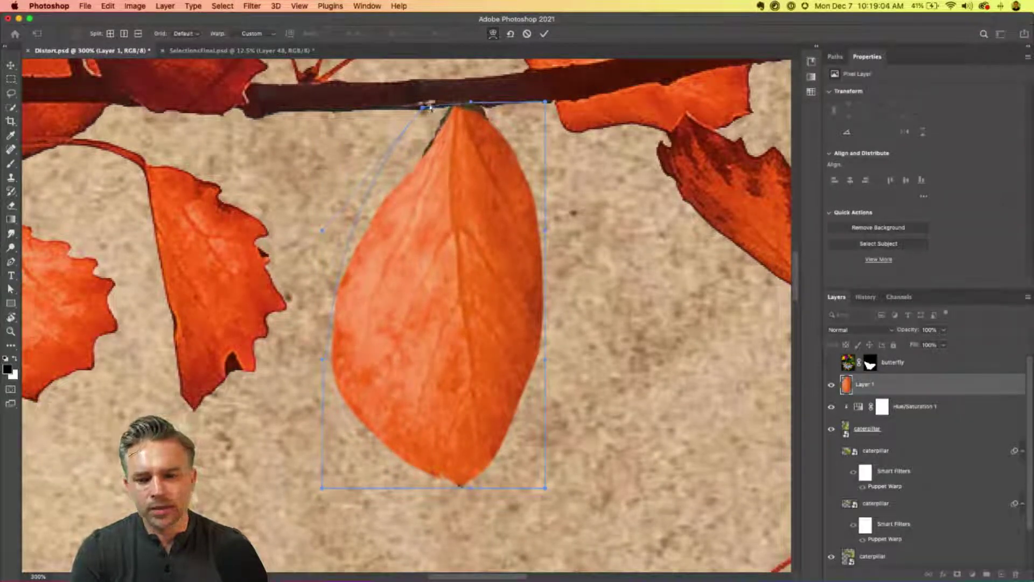
{"action": "left_click_drag", "start_coordinate": [545, 102], "coordinate": [503, 103]}
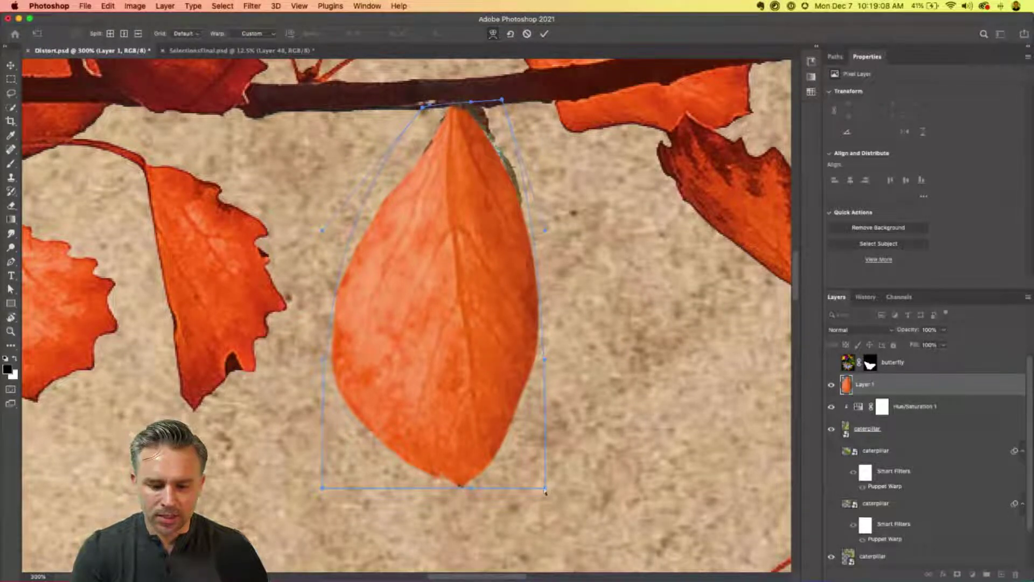
{"action": "left_click_drag", "start_coordinate": [545, 489], "coordinate": [495, 488]}
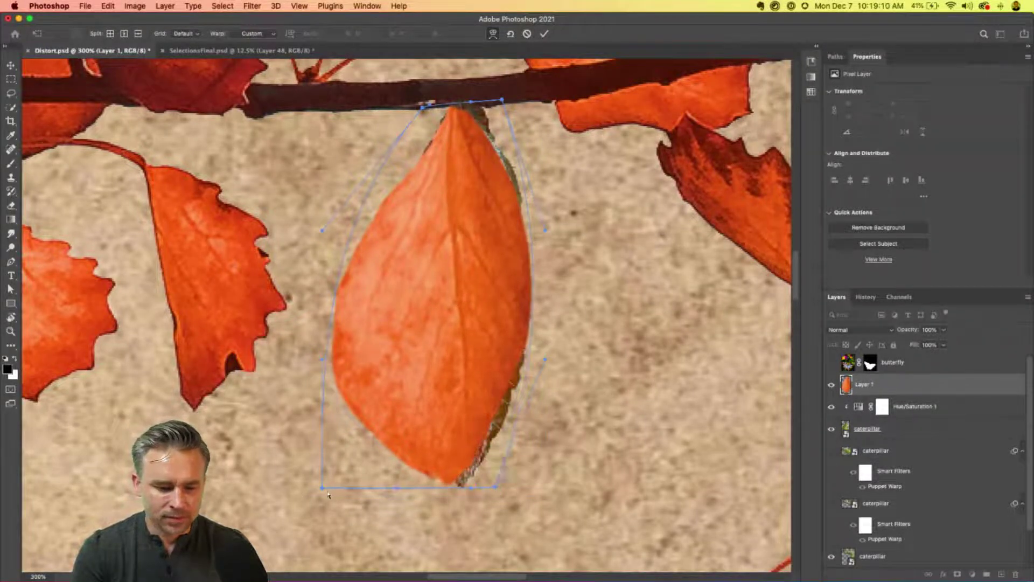
{"action": "left_click_drag", "start_coordinate": [322, 488], "coordinate": [447, 491]}
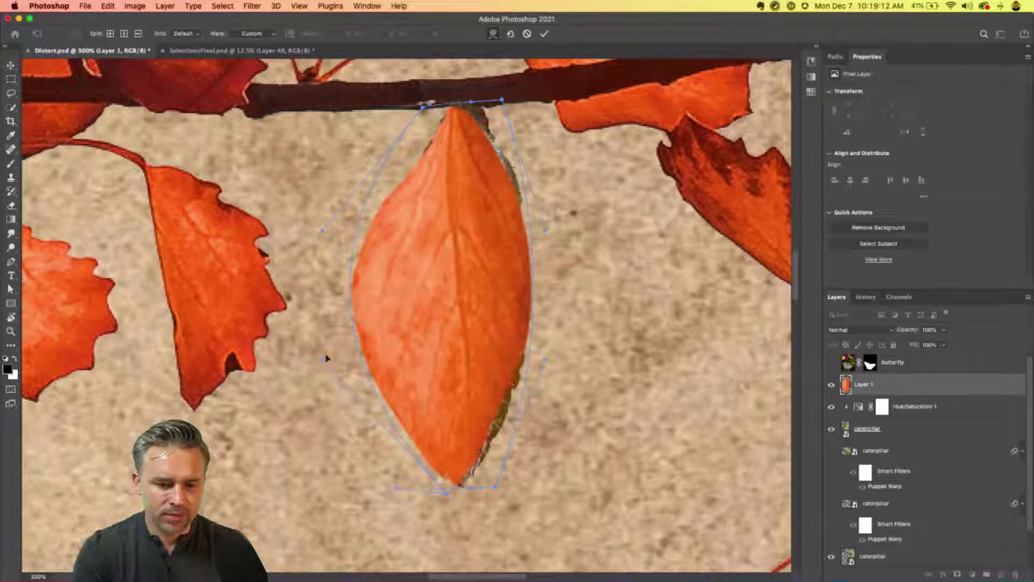
Step: Bulge both lower sides of the warped leaf outward to cover the chrysalis and apply the warp
{"action": "left_click_drag", "start_coordinate": [326, 359], "coordinate": [303, 371]}
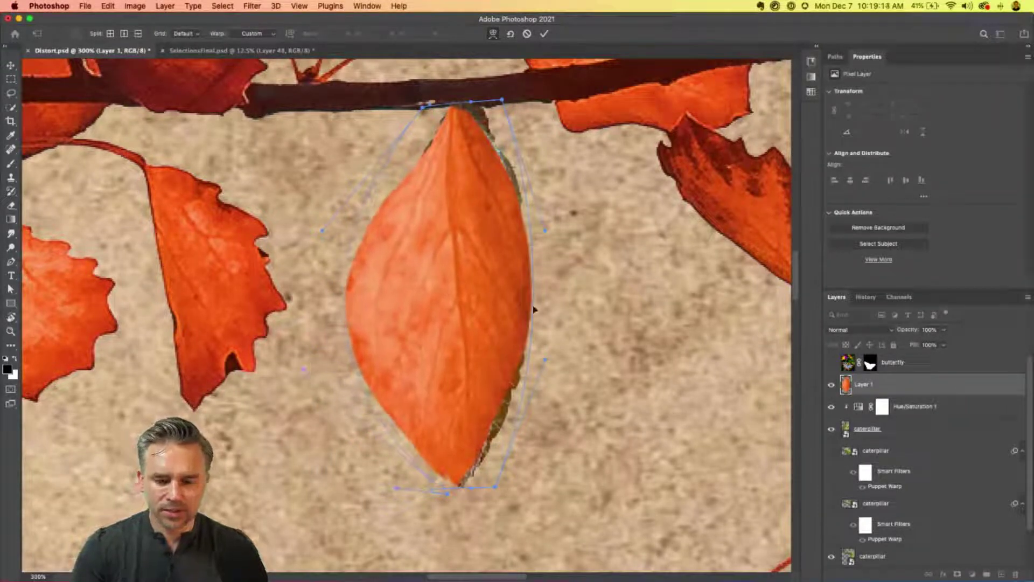
{"action": "left_click_drag", "start_coordinate": [546, 361], "coordinate": [587, 367]}
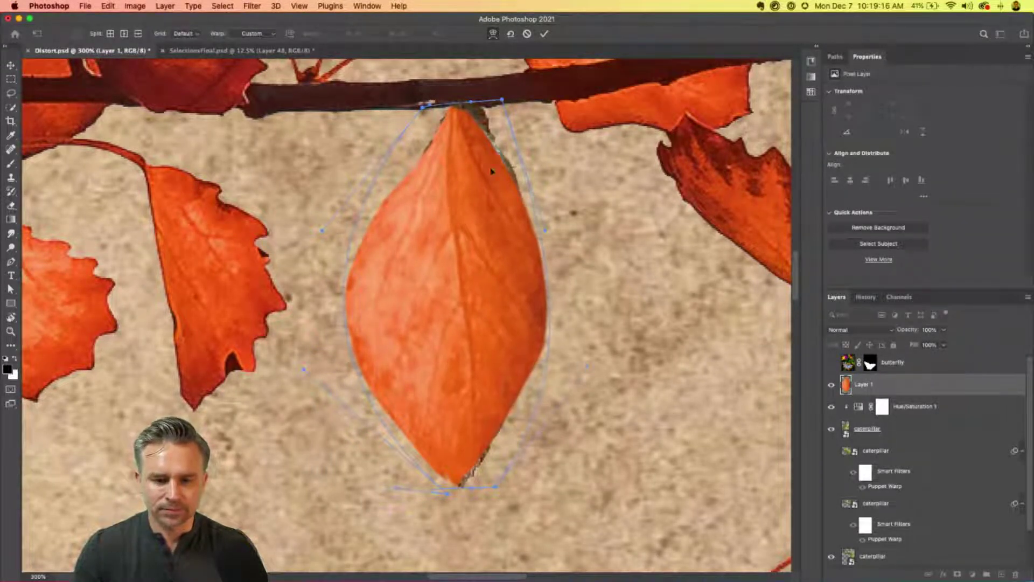
{"action": "left_click", "coordinate": [545, 34]}
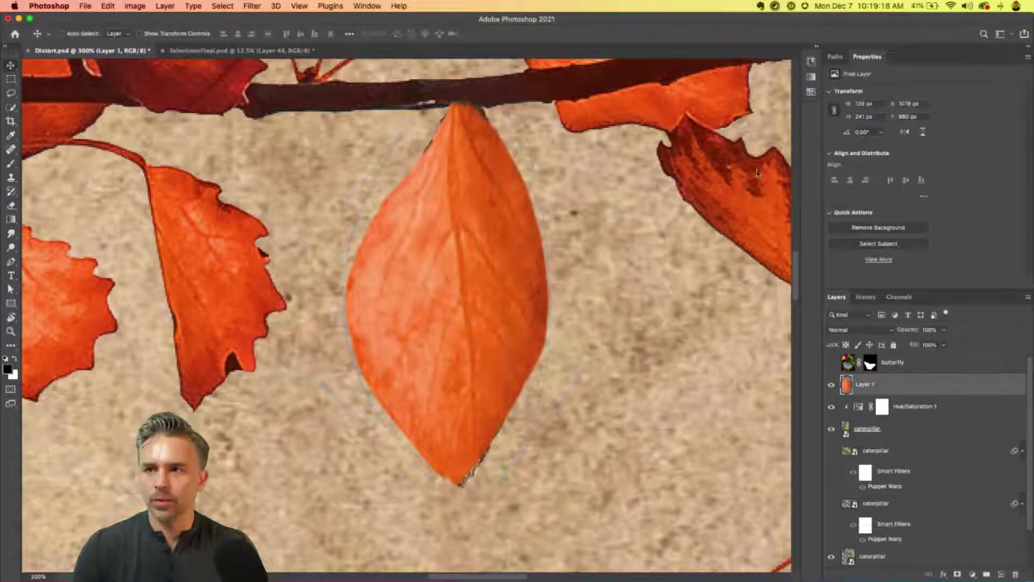
Step: Set the leaf layer's blend mode to Hard Light and clip the layer to the chrysalis below
{"action": "left_click", "coordinate": [873, 330]}
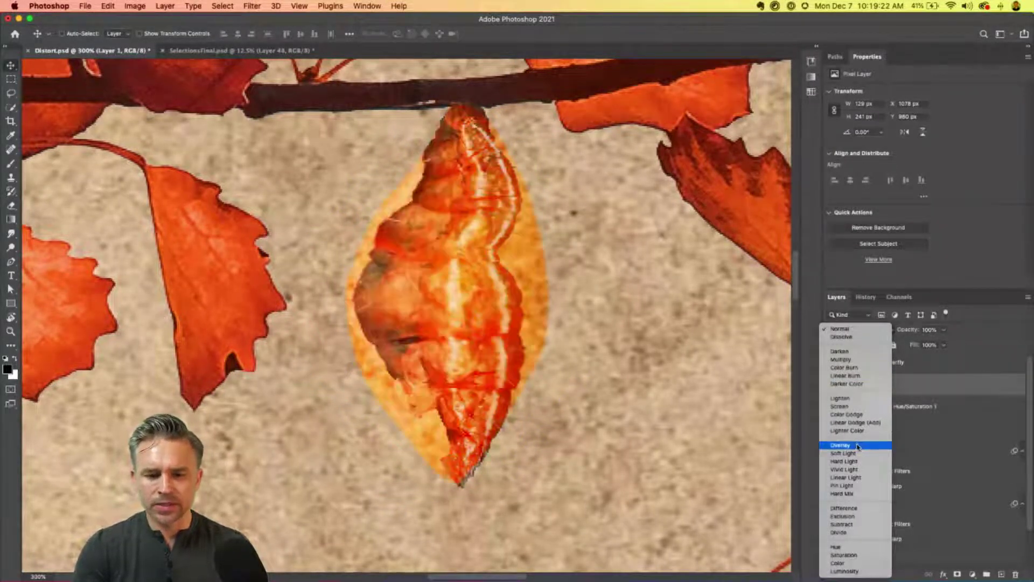
{"action": "left_click", "coordinate": [859, 461]}
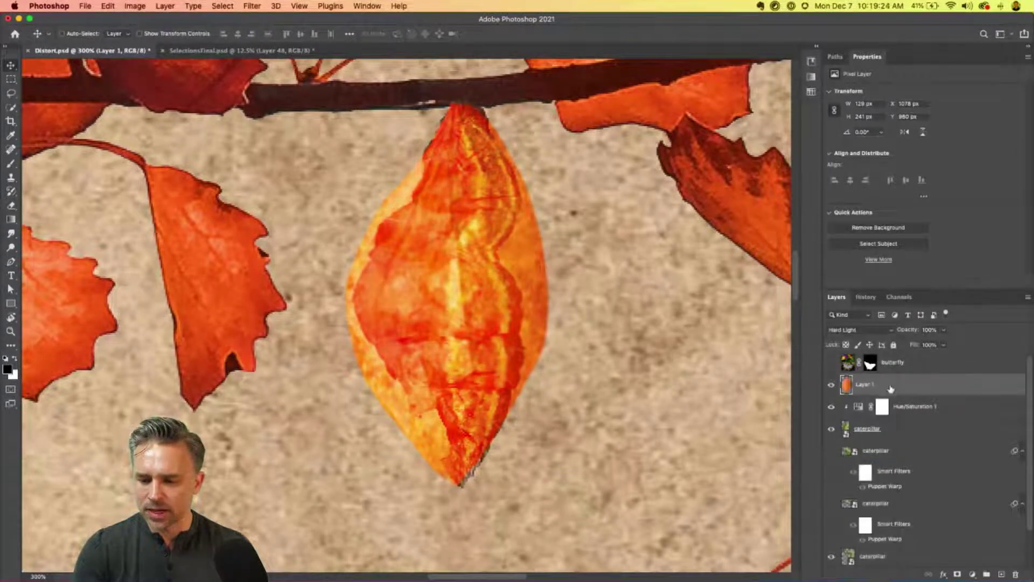
{"action": "left_click", "coordinate": [914, 395], "text": "alt"}
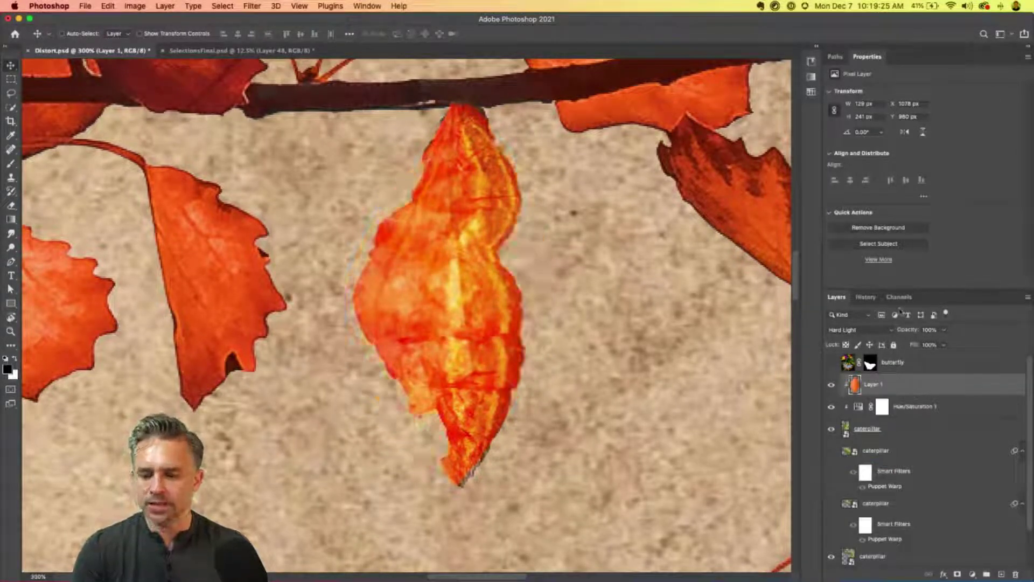
Step: Set the clipped leaf layer's blend mode to Normal and keep its opacity at 100%
{"action": "left_click", "coordinate": [860, 330]}
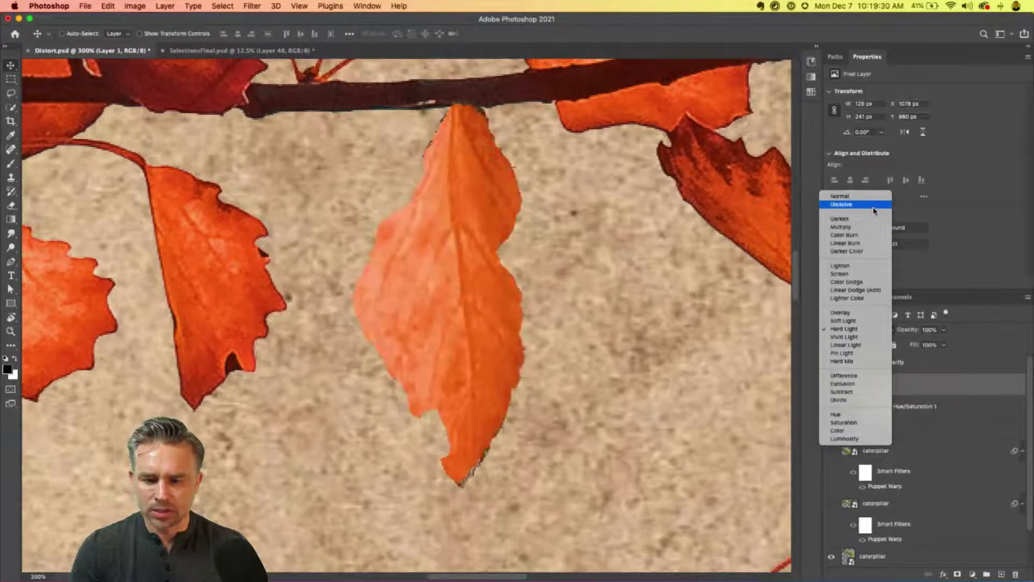
{"action": "left_click", "coordinate": [841, 196]}
{"action": "left_click_drag", "start_coordinate": [909, 329], "coordinate": [1023, 329]}
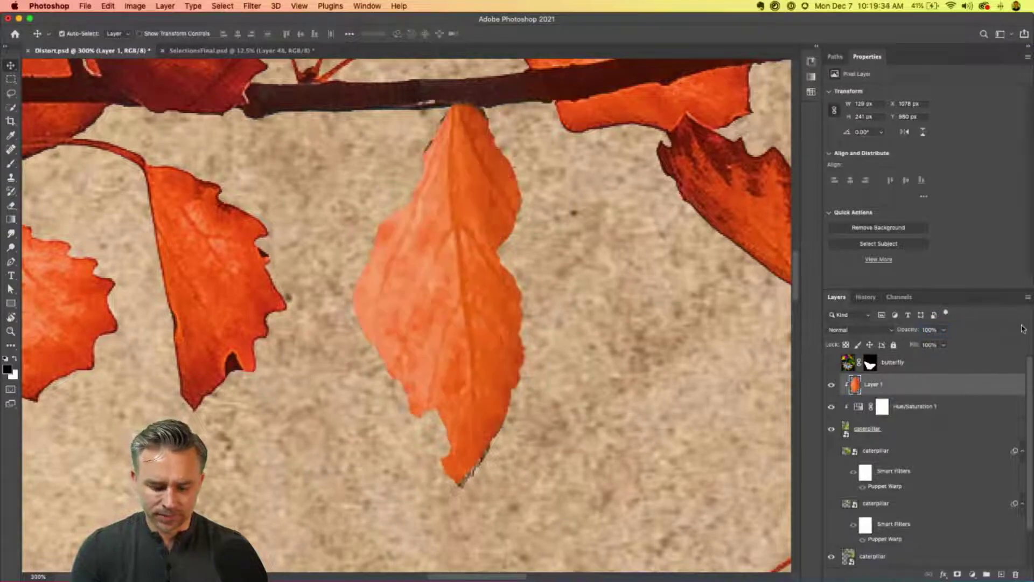
{"action": "key", "text": "super+1"}
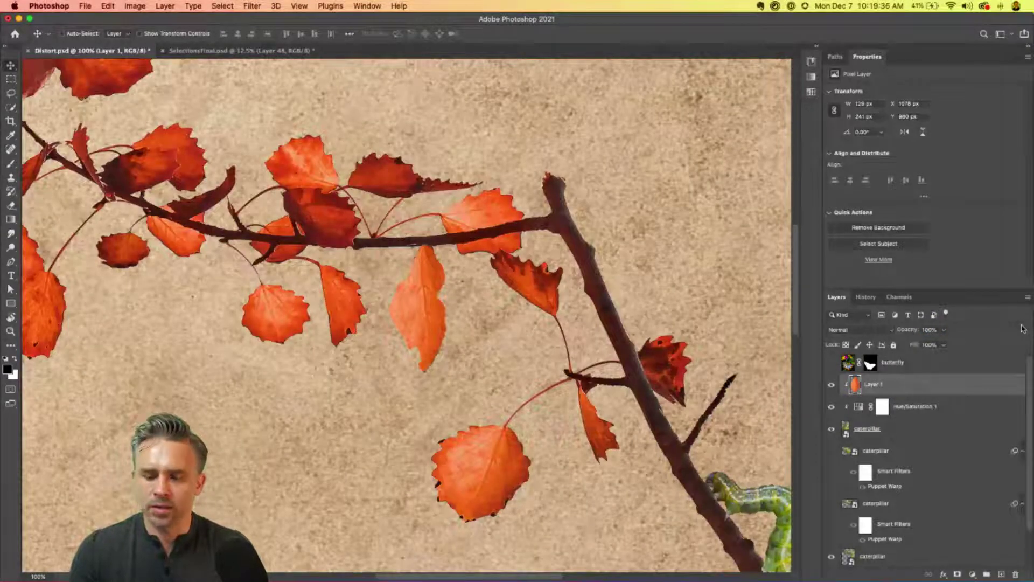
{"action": "left_click", "coordinate": [861, 330]}
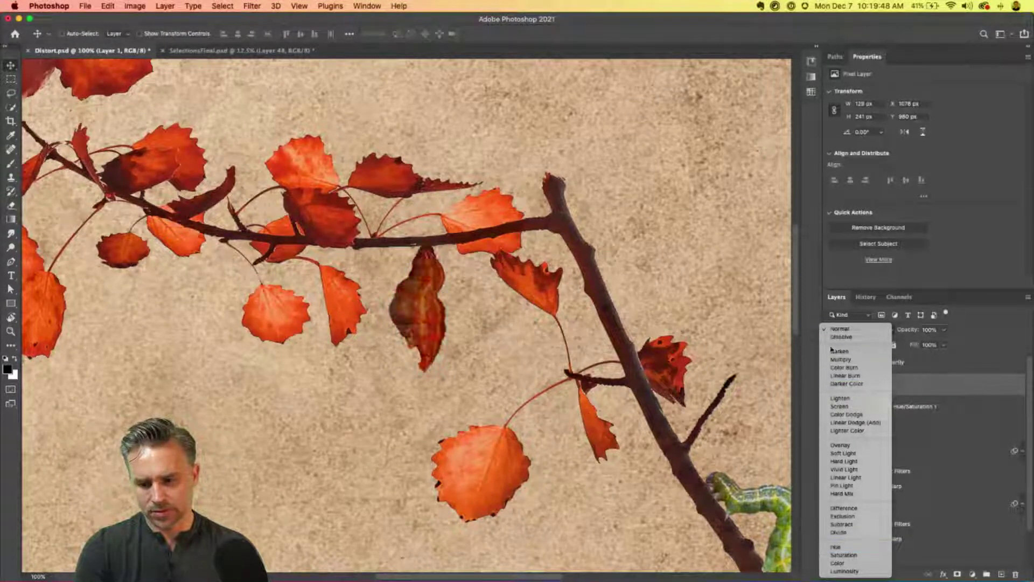
{"action": "left_click", "coordinate": [666, 156]}
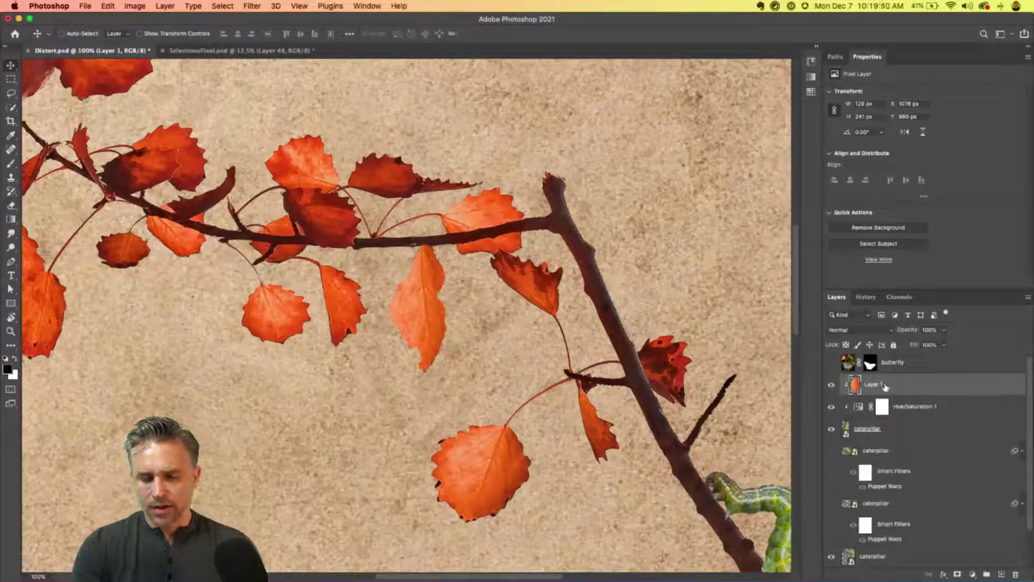
Step: Open the leaf layer in the Liquify filter and choose the Bloat tool for the hanging leaf
{"action": "key", "text": "super+equal"}
{"action": "key", "text": "super+equal"}
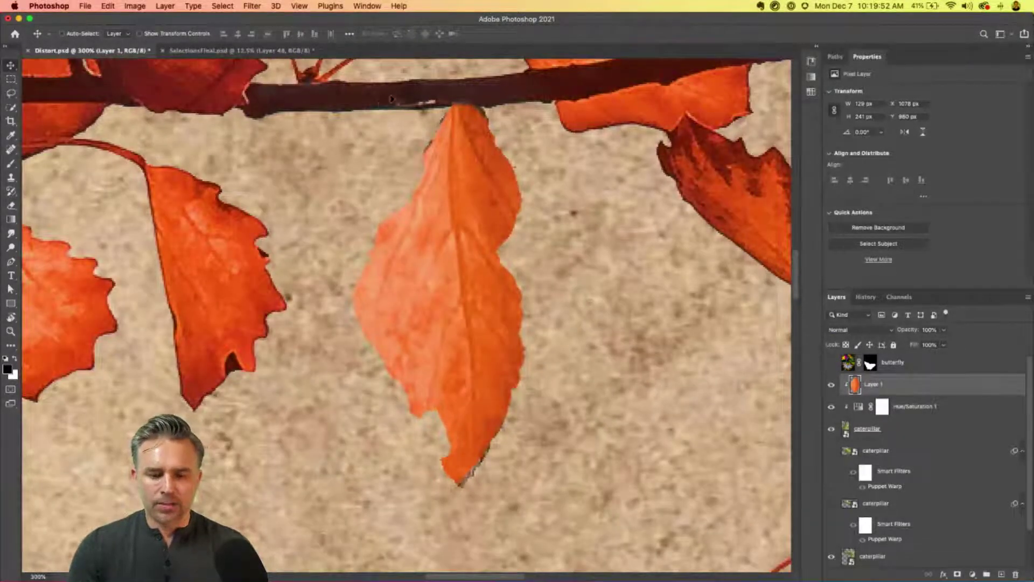
{"action": "key", "text": "super+minus"}
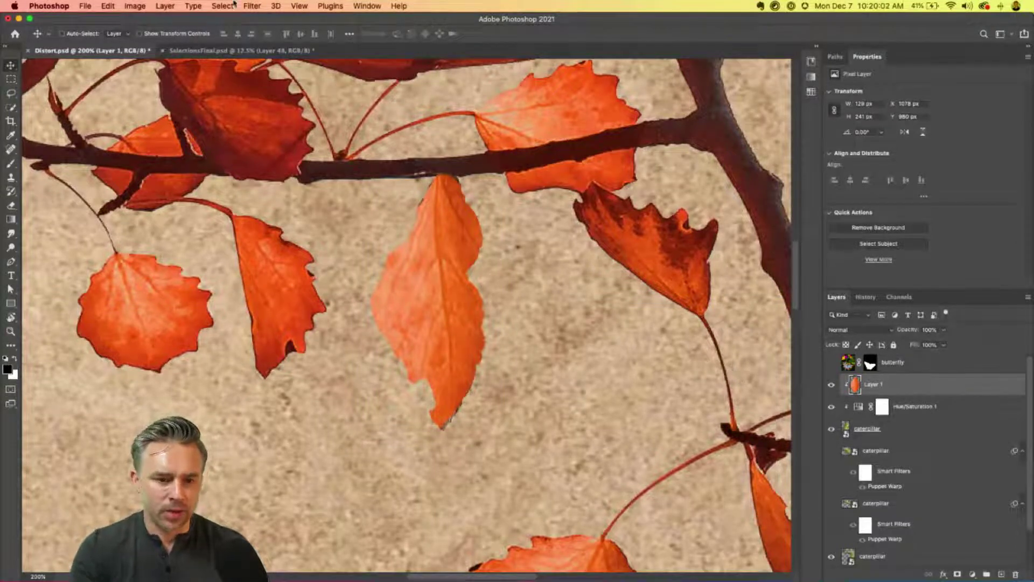
{"action": "left_click", "coordinate": [252, 6]}
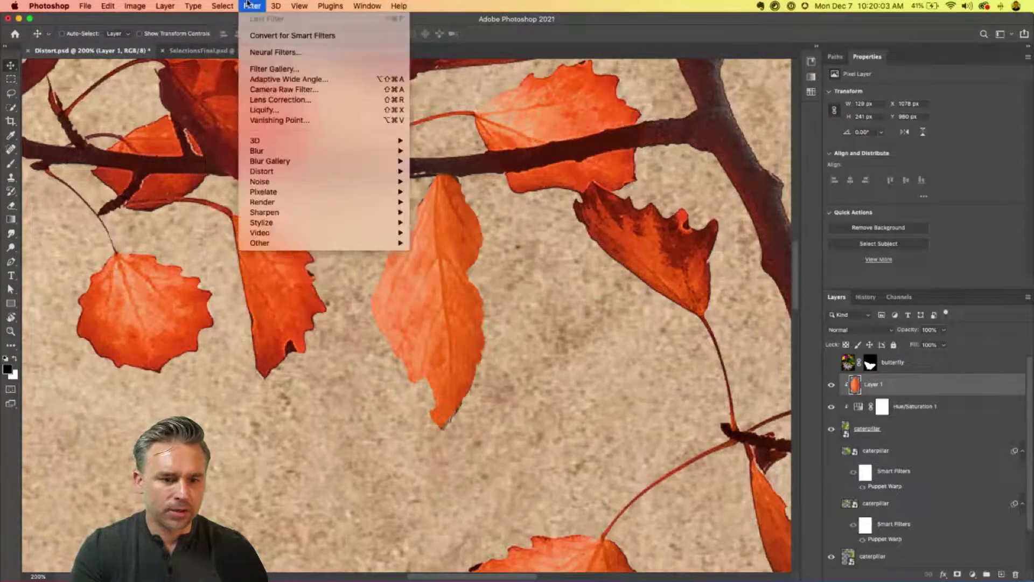
{"action": "left_click", "coordinate": [254, 111]}
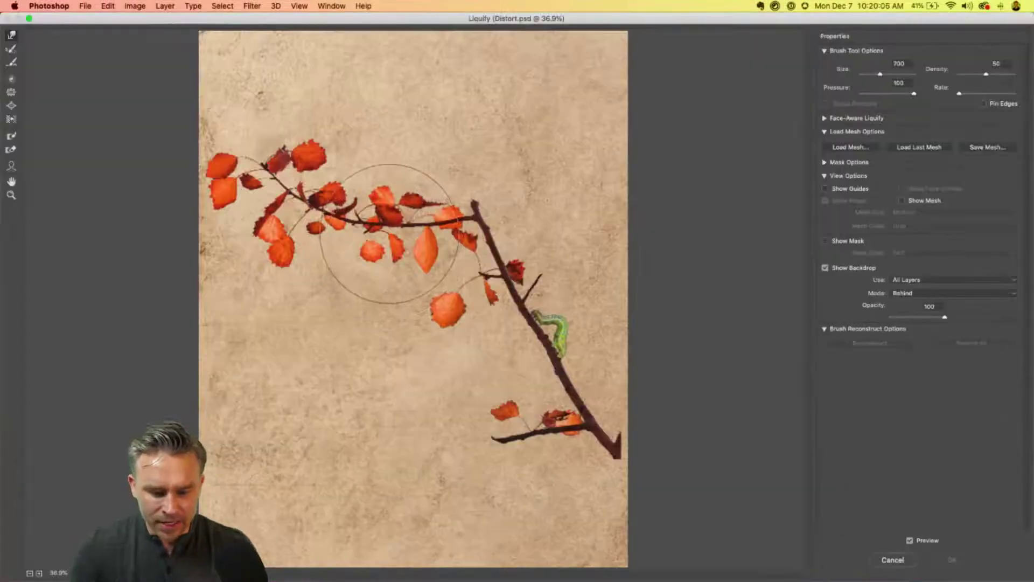
{"action": "scroll", "coordinate": [390, 234], "scroll_direction": "up", "scroll_amount": 10}
{"action": "scroll", "coordinate": [433, 138], "scroll_direction": "up", "scroll_amount": 10}
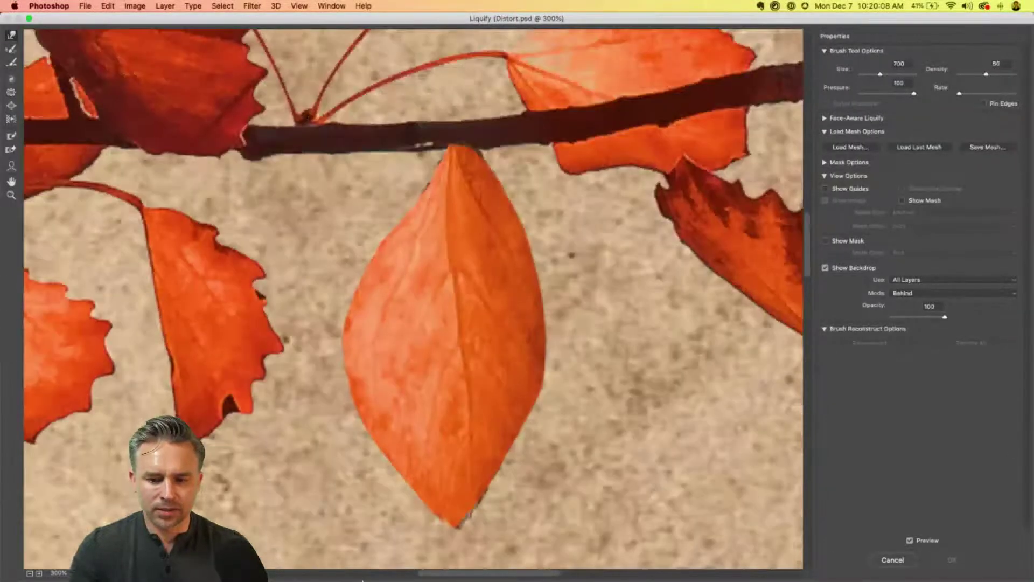
{"action": "left_click", "coordinate": [11, 105]}
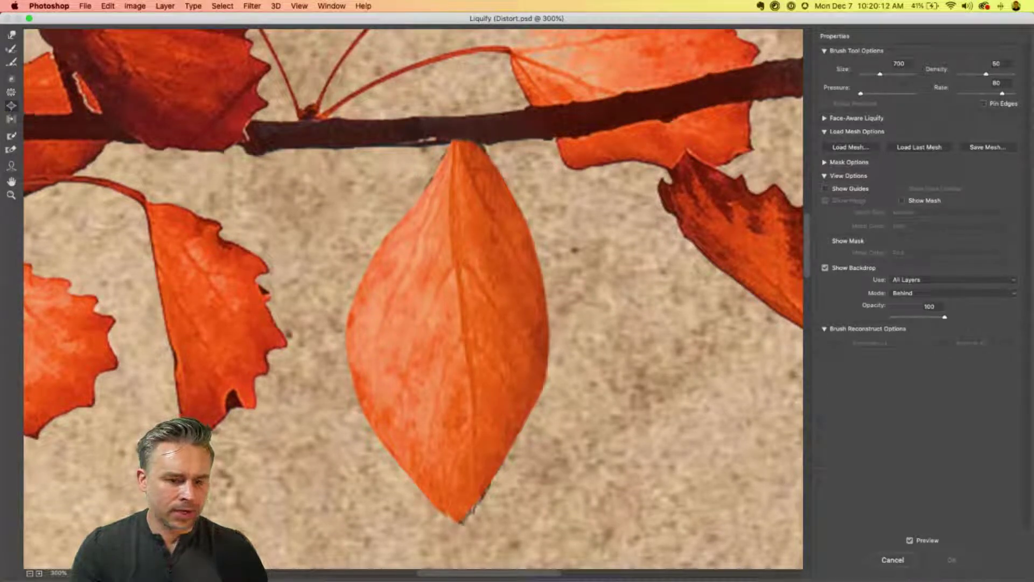
{"action": "key", "text": "bracketright"}
{"action": "left_click", "coordinate": [457, 289]}
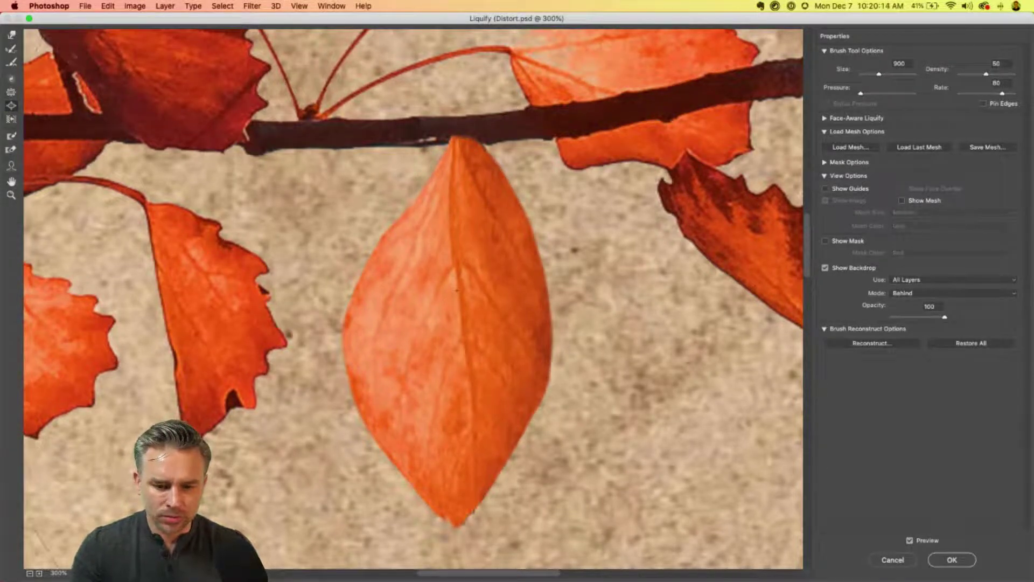
{"action": "key", "text": "super+z"}
Step: Bloat the centre of the leaf, first with a 175 brush and again with a 100 brush
{"action": "key", "text": "bracketleft"}
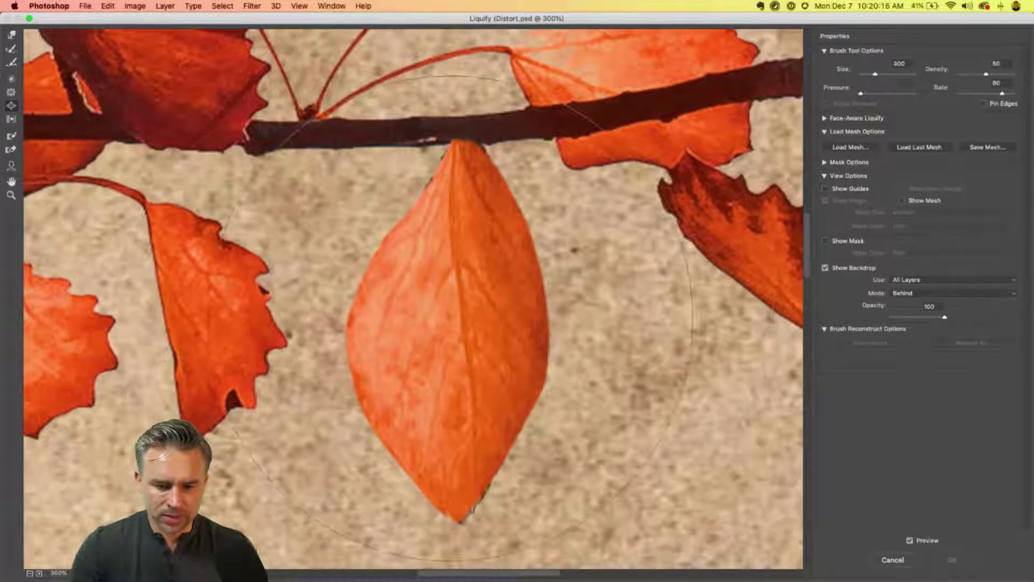
{"action": "key", "text": "bracketleft"}
{"action": "key", "text": "bracketleft"}
{"action": "key", "text": "bracketleft"}
{"action": "key", "text": "bracketleft"}
{"action": "key", "text": "bracketleft"}
{"action": "key", "text": "bracketleft"}
{"action": "left_click", "coordinate": [446, 329]}
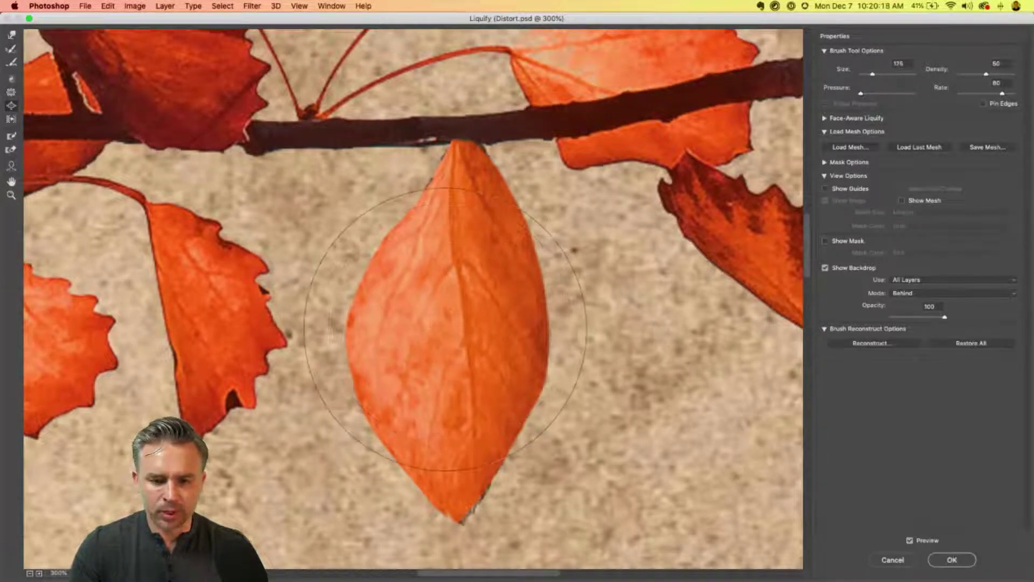
{"action": "key", "text": "bracketleft"}
{"action": "key", "text": "bracketleft"}
{"action": "key", "text": "bracketleft"}
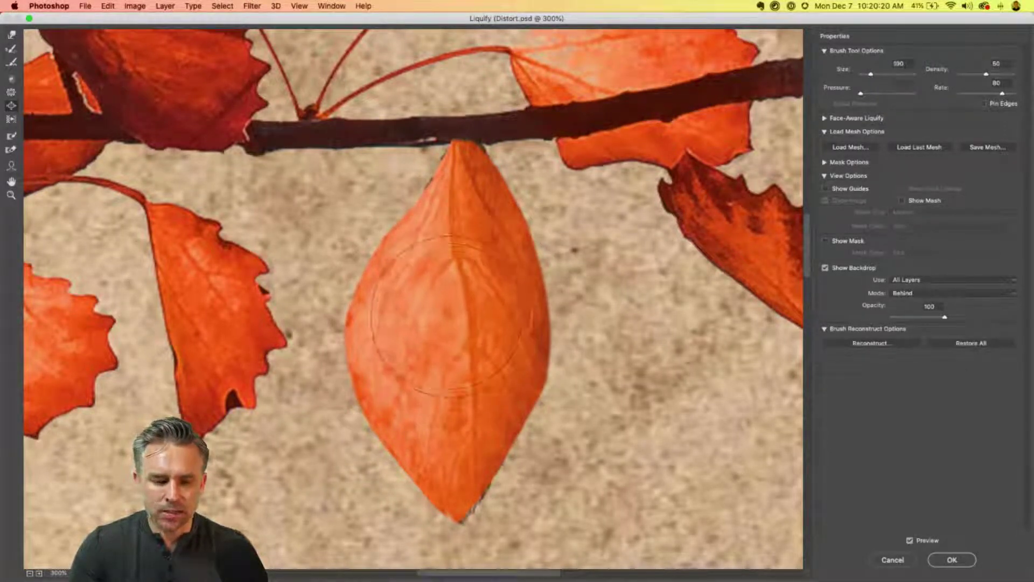
{"action": "left_click", "coordinate": [451, 316]}
Step: Push the leaf's central vein and surrounding texture into an irregular curve with the Forward Warp tool, reducing the brush to 80
{"action": "left_click", "coordinate": [11, 35]}
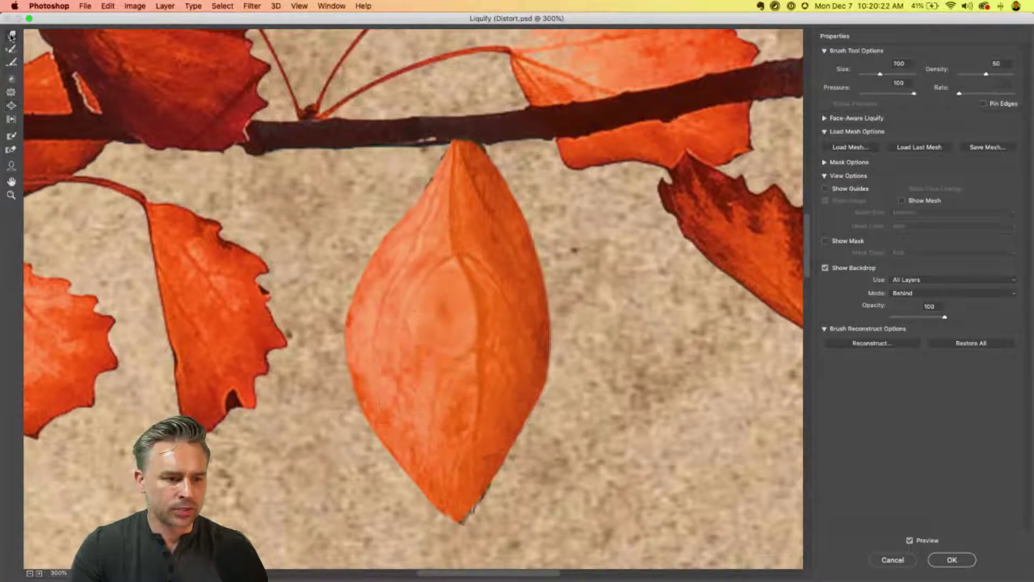
{"action": "key", "text": "bracketleft"}
{"action": "key", "text": "bracketleft"}
{"action": "key", "text": "bracketleft"}
{"action": "key", "text": "bracketleft"}
{"action": "key", "text": "bracketleft"}
{"action": "key", "text": "bracketleft"}
{"action": "key", "text": "bracketleft"}
{"action": "key", "text": "bracketleft"}
{"action": "key", "text": "bracketleft"}
{"action": "key", "text": "bracketleft"}
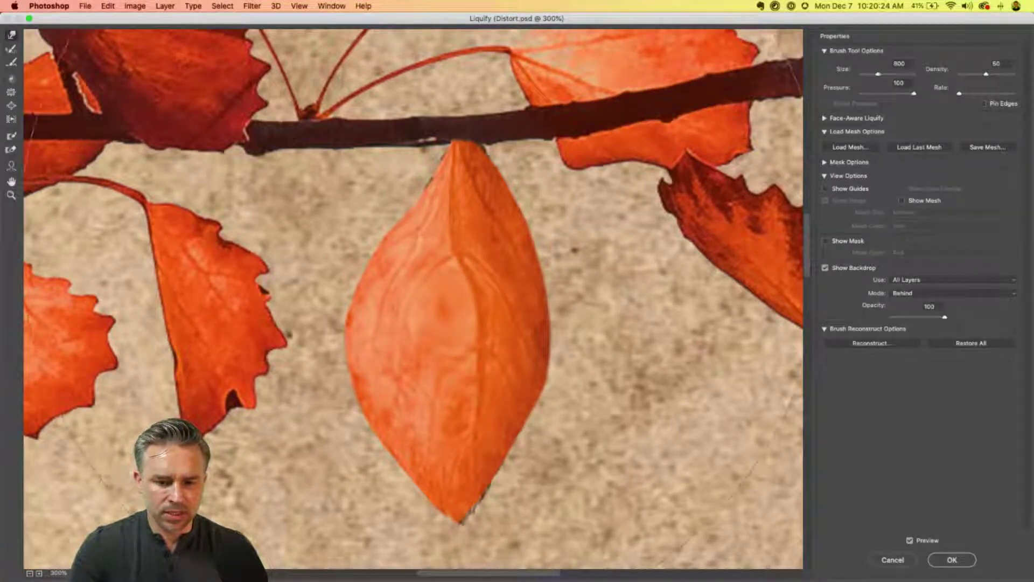
{"action": "mouse_move", "coordinate": [458, 277]}
{"action": "left_mouse_down"}
{"action": "mouse_move", "coordinate": [453, 249]}
{"action": "mouse_move", "coordinate": [466, 231]}
{"action": "left_mouse_up"}
{"action": "key", "text": "bracketleft"}
{"action": "mouse_move", "coordinate": [439, 350]}
{"action": "left_mouse_down"}
{"action": "mouse_move", "coordinate": [421, 372]}
{"action": "mouse_move", "coordinate": [451, 381]}
{"action": "mouse_move", "coordinate": [496, 474]}
{"action": "mouse_move", "coordinate": [475, 433]}
{"action": "mouse_move", "coordinate": [453, 443]}
{"action": "left_mouse_up"}
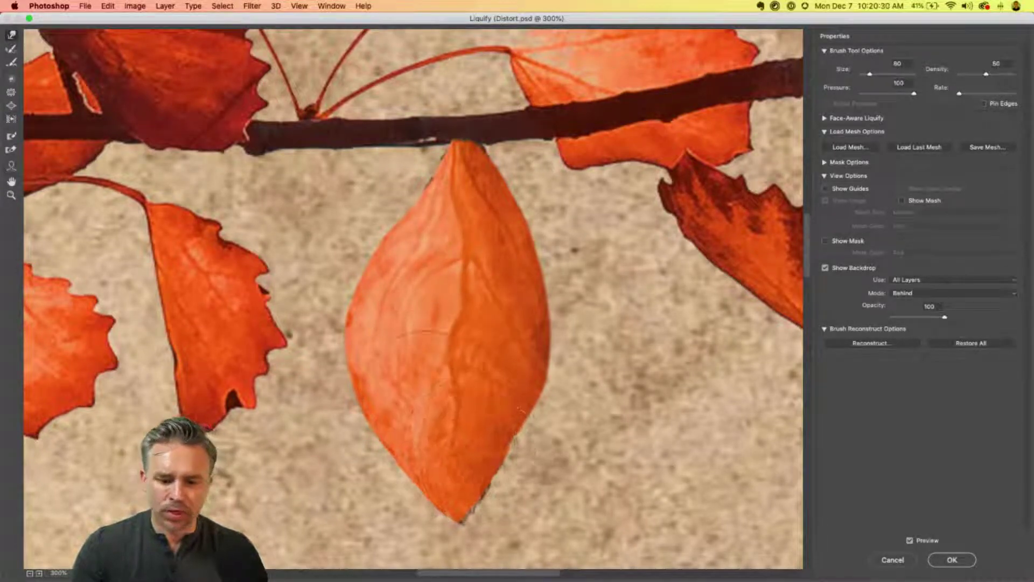
{"action": "mouse_move", "coordinate": [442, 270]}
{"action": "left_mouse_down"}
{"action": "mouse_move", "coordinate": [420, 301]}
{"action": "mouse_move", "coordinate": [425, 351]}
{"action": "mouse_move", "coordinate": [418, 280]}
{"action": "mouse_move", "coordinate": [458, 248]}
{"action": "left_mouse_up"}
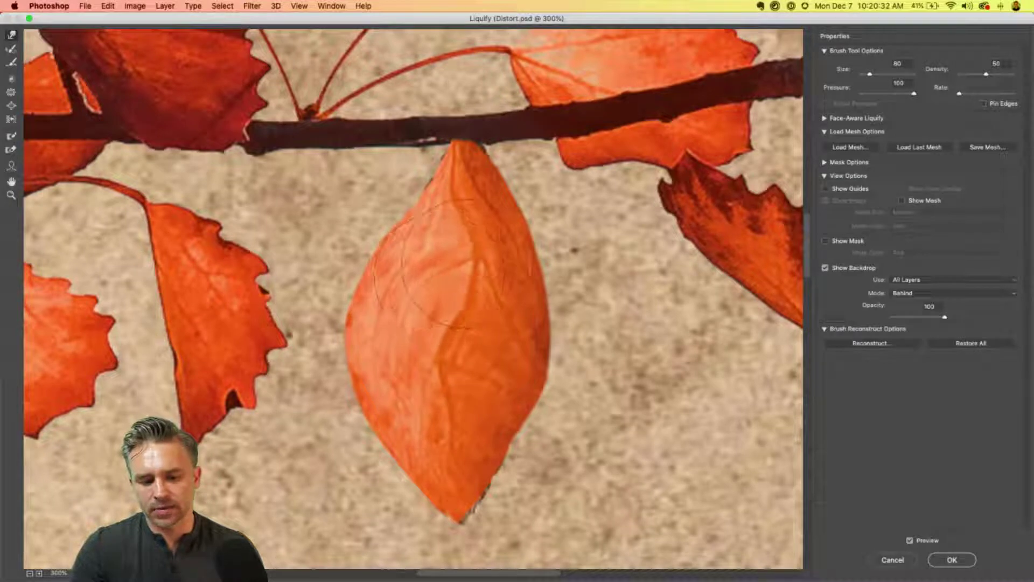
{"action": "left_click_drag", "start_coordinate": [431, 205], "coordinate": [460, 212]}
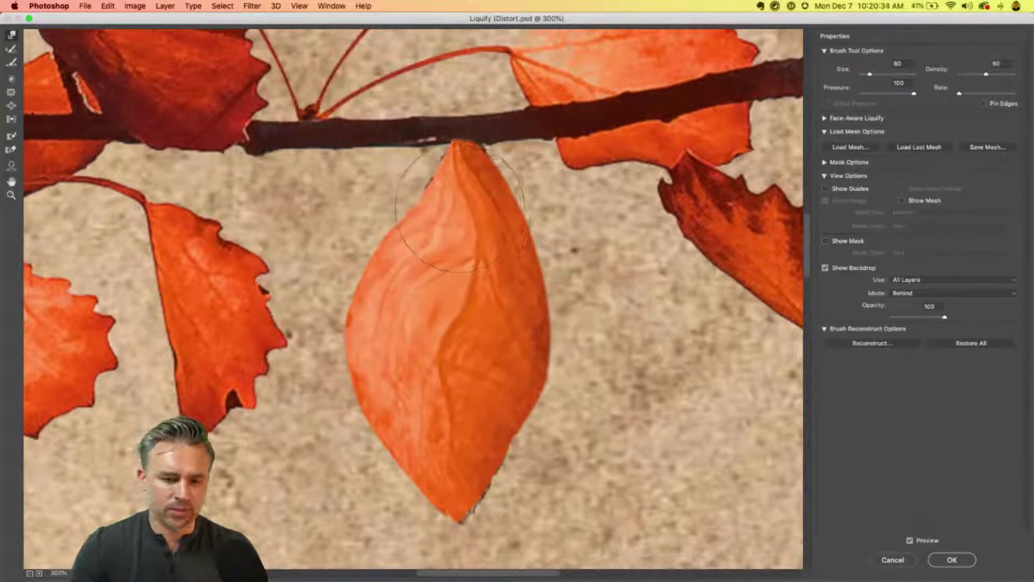
Step: Pucker the leaf texture with an enlarged brush and apply the Liquify filter
{"action": "left_click", "coordinate": [11, 92]}
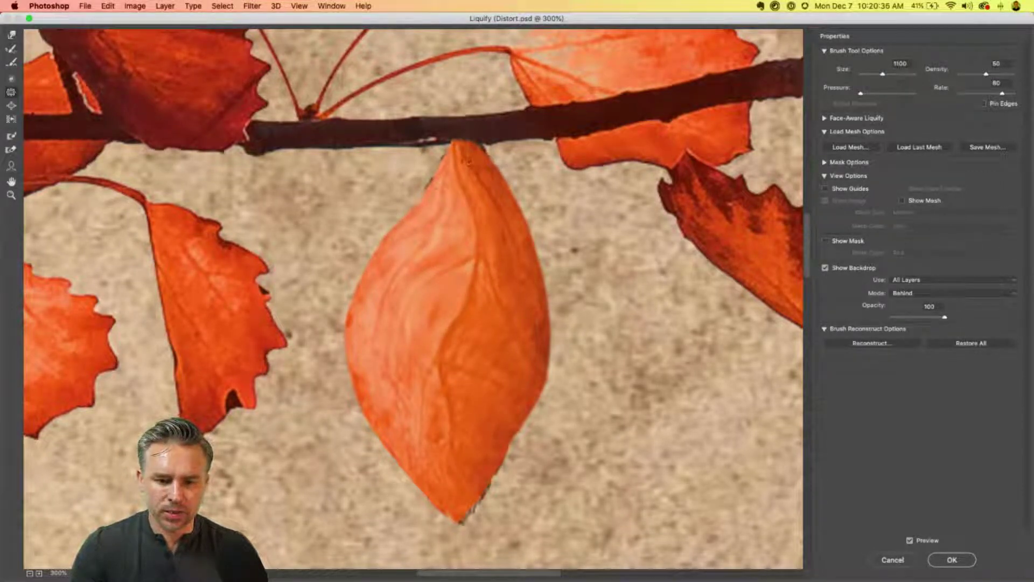
{"action": "key", "text": "bracketright"}
{"action": "key", "text": "bracketright"}
{"action": "key", "text": "bracketright"}
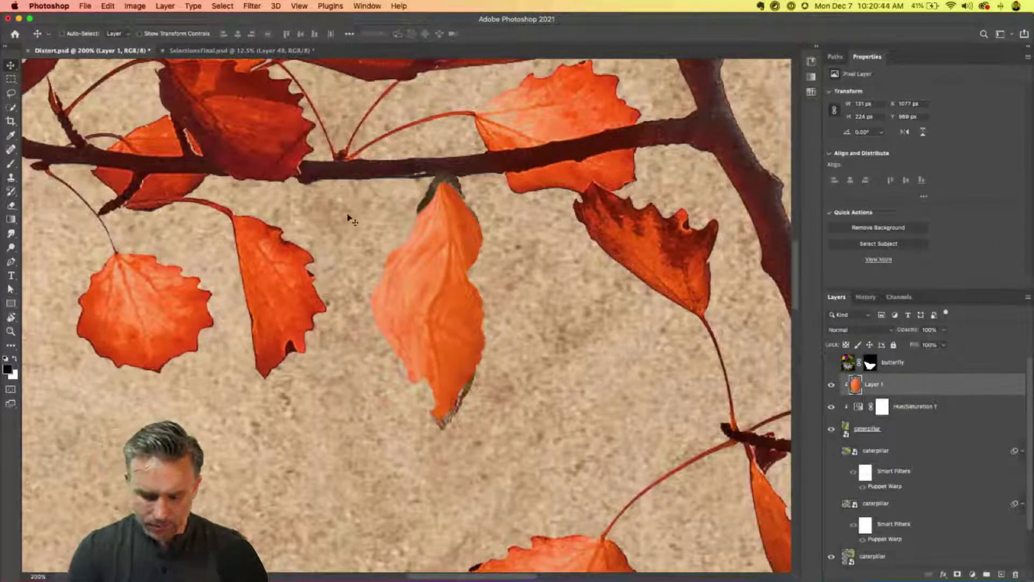
Step: Smudge the leaf texture with an enlarged brush so it covers the chrysalis's top end and lower right edge
{"action": "left_click", "coordinate": [11, 233]}
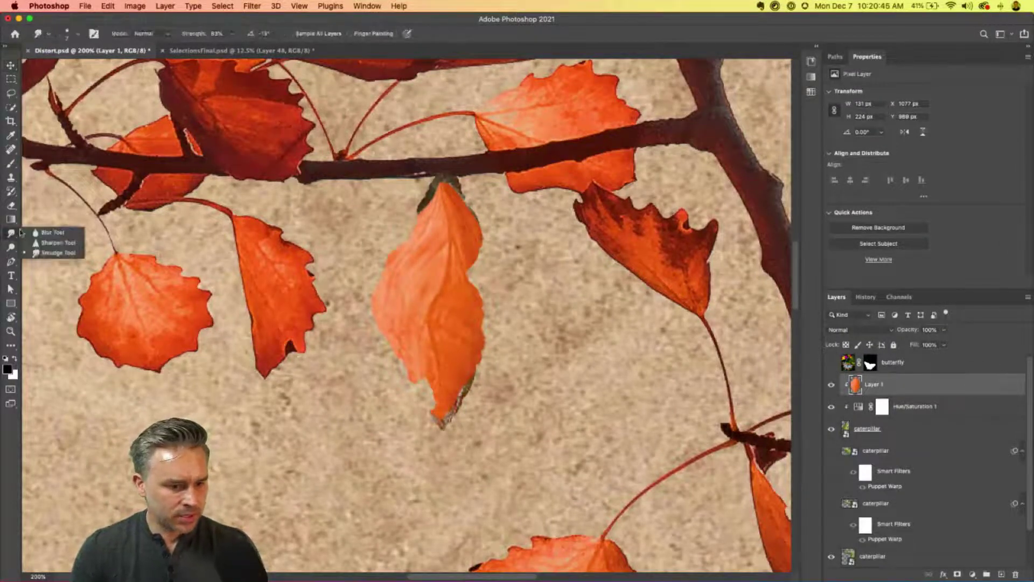
{"action": "left_click", "coordinate": [43, 253]}
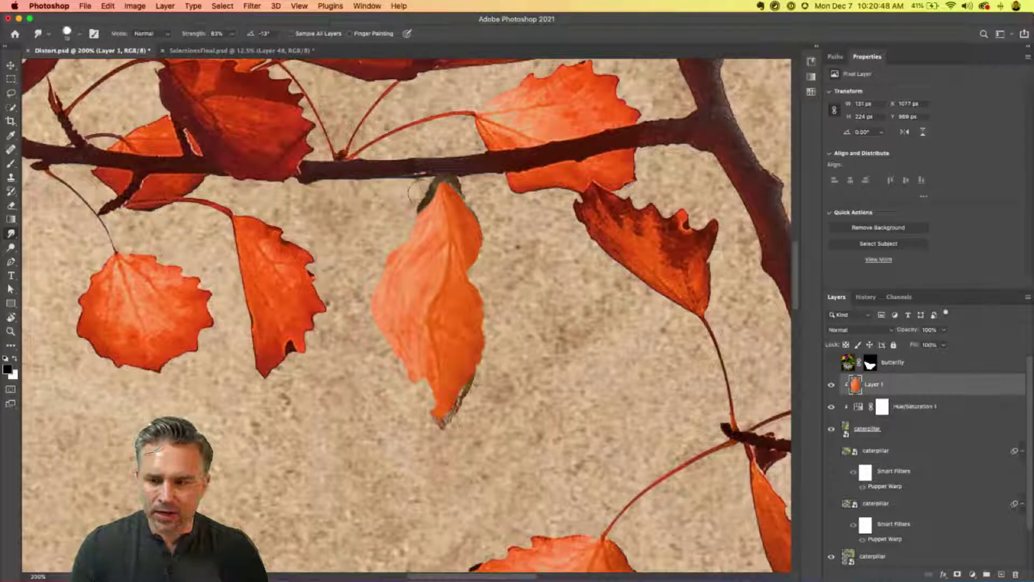
{"action": "key", "text": "bracketright"}
{"action": "key", "text": "bracketright"}
{"action": "key", "text": "bracketright"}
{"action": "key", "text": "bracketright"}
{"action": "mouse_move", "coordinate": [422, 168]}
{"action": "left_mouse_down"}
{"action": "mouse_move", "coordinate": [447, 215]}
{"action": "mouse_move", "coordinate": [482, 204]}
{"action": "left_mouse_up"}
{"action": "left_click_drag", "start_coordinate": [466, 384], "coordinate": [458, 399]}
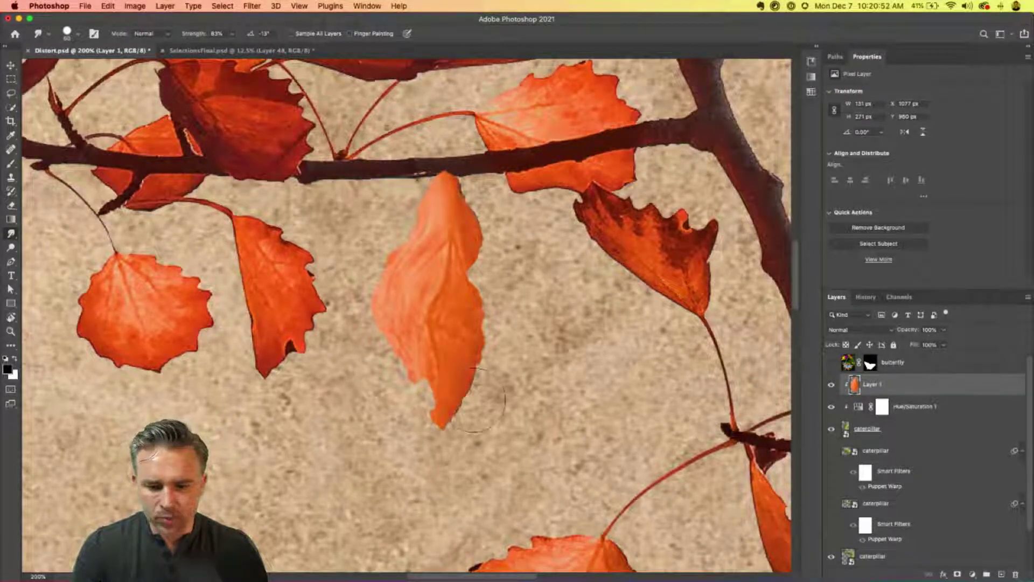
Step: Blend the leaf texture in Layer 1 into the chrysalis with the Multiply blend mode
{"action": "left_click", "coordinate": [854, 330]}
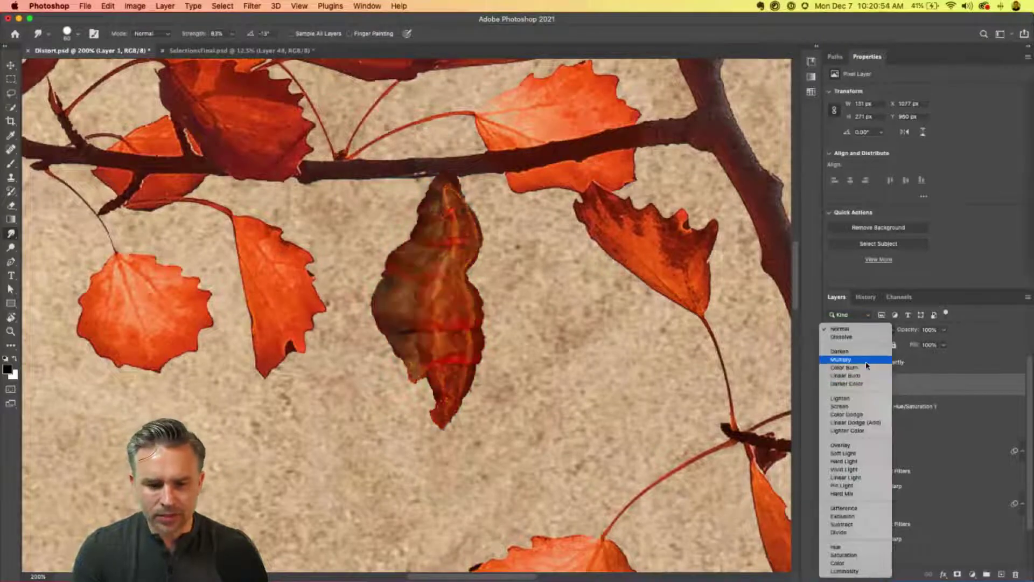
{"action": "left_click", "coordinate": [868, 360]}
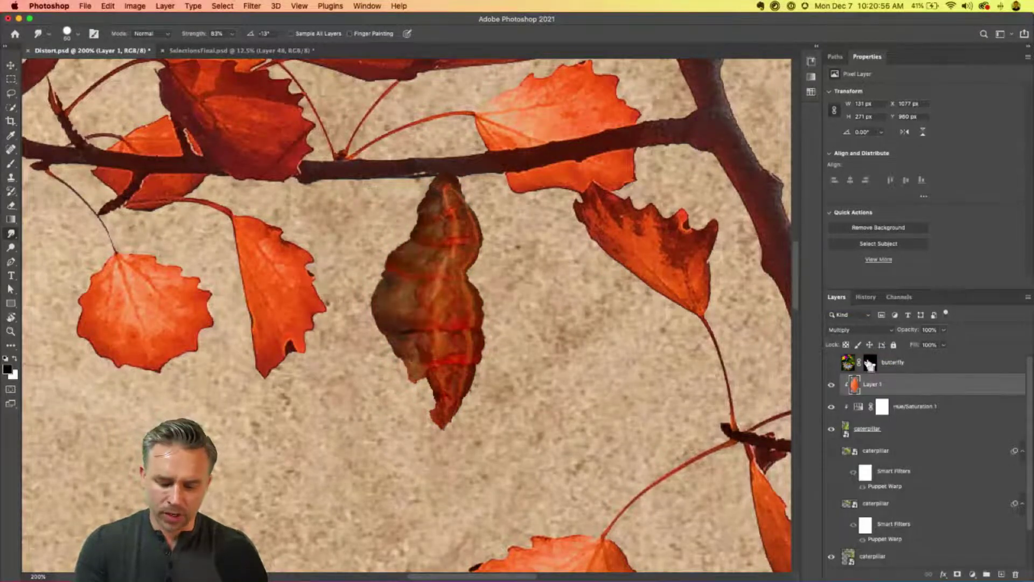
{"action": "key", "text": "super+minus"}
{"action": "key", "text": "super+minus"}
{"action": "key", "text": "super+minus"}
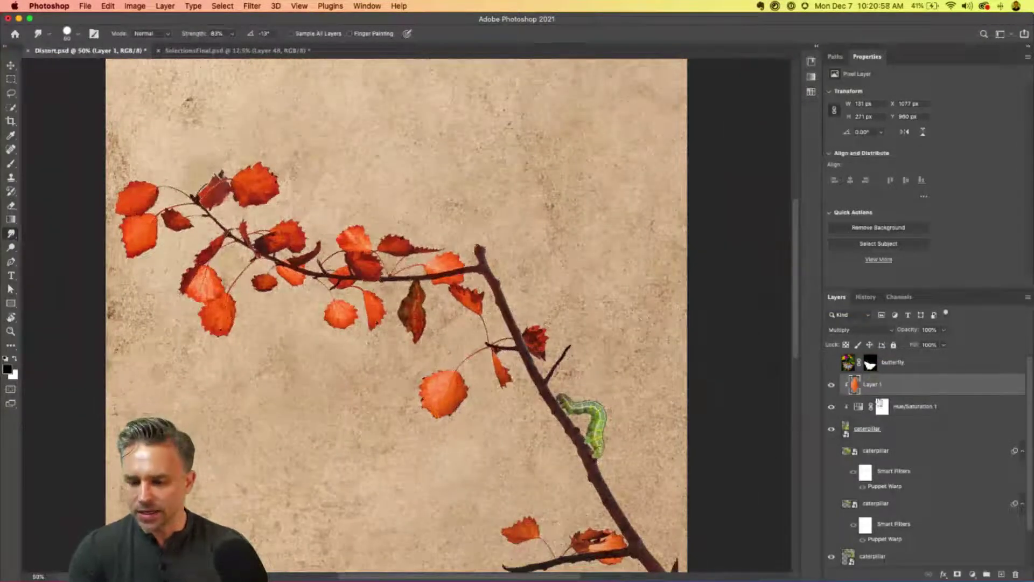
Step: Scale the chrysalis down together with its Hue/Saturation and leaf texture layers, keeping it hanging below the branch
{"action": "left_click", "coordinate": [901, 428], "text": "shift"}
{"action": "key", "text": "super+t"}
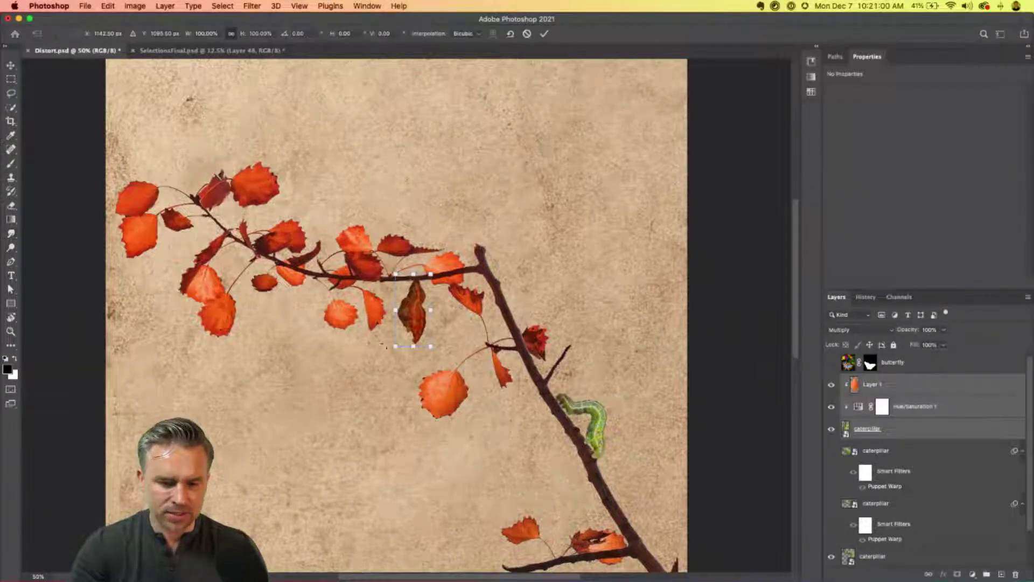
{"action": "left_click_drag", "start_coordinate": [394, 348], "coordinate": [421, 320]}
{"action": "key", "text": "Return"}
{"action": "key", "text": "r"}
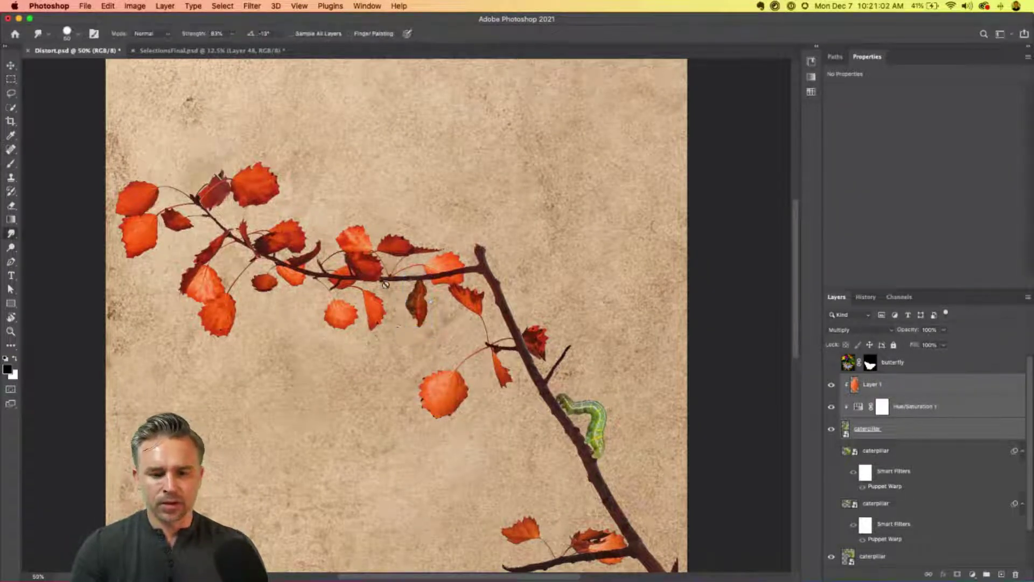
{"action": "left_click", "coordinate": [5, 71]}
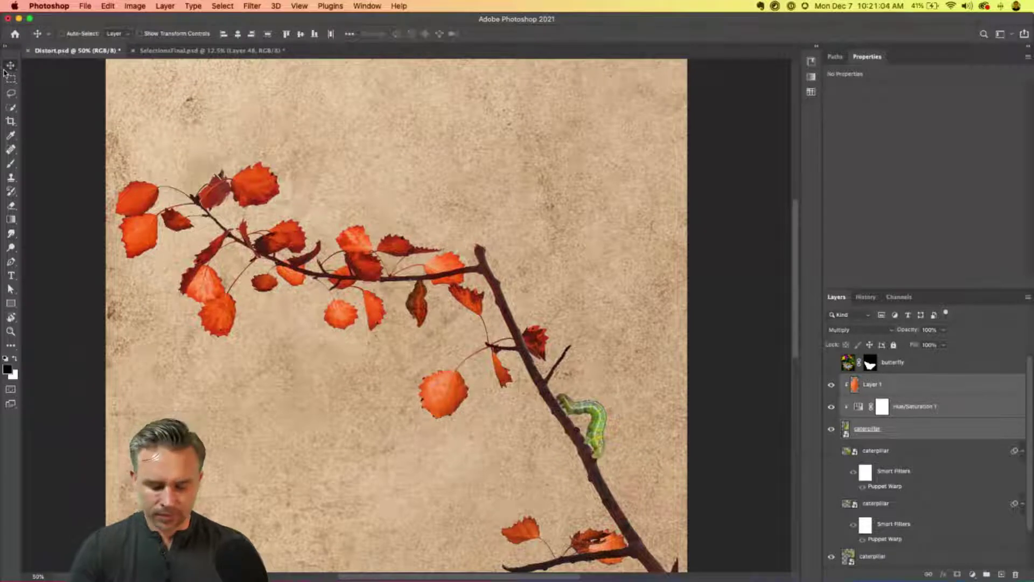
Step: Make room for the layer list by collapsing the layer properties and both caterpillar layers' Smart Filters lists
{"action": "key", "text": "super+minus"}
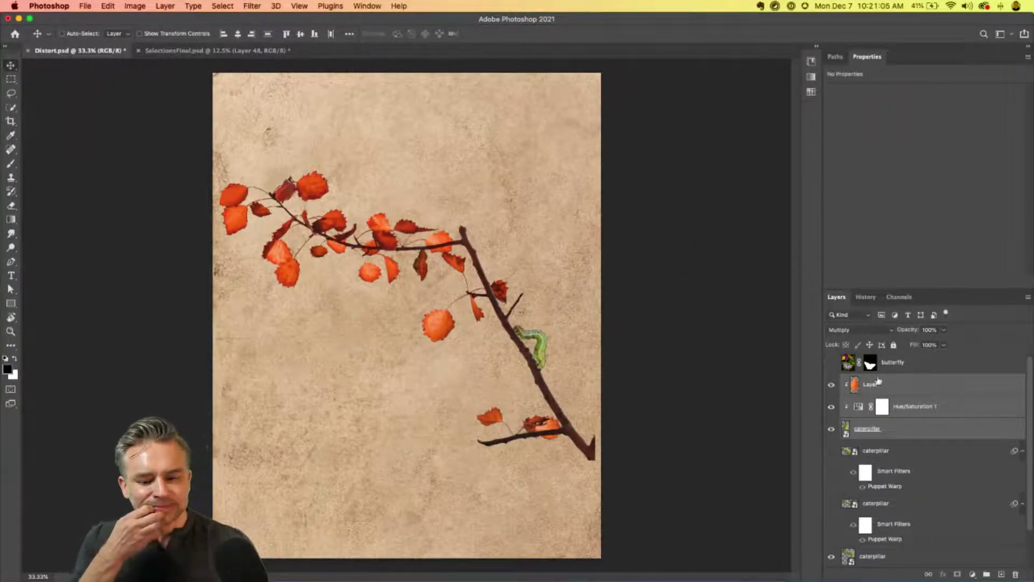
{"action": "left_click", "coordinate": [896, 391]}
{"action": "left_click", "coordinate": [884, 432]}
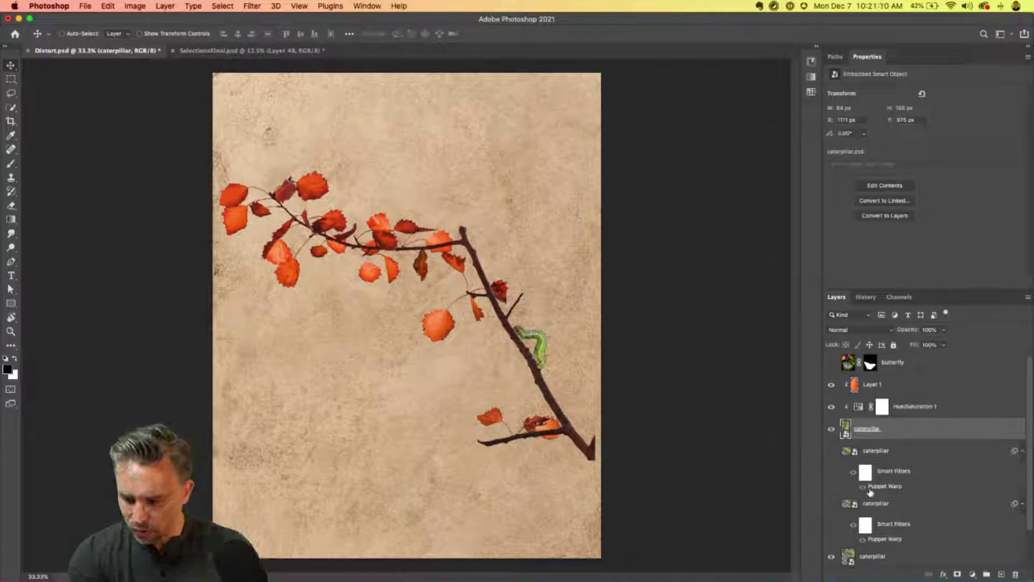
{"action": "double_click", "coordinate": [937, 61]}
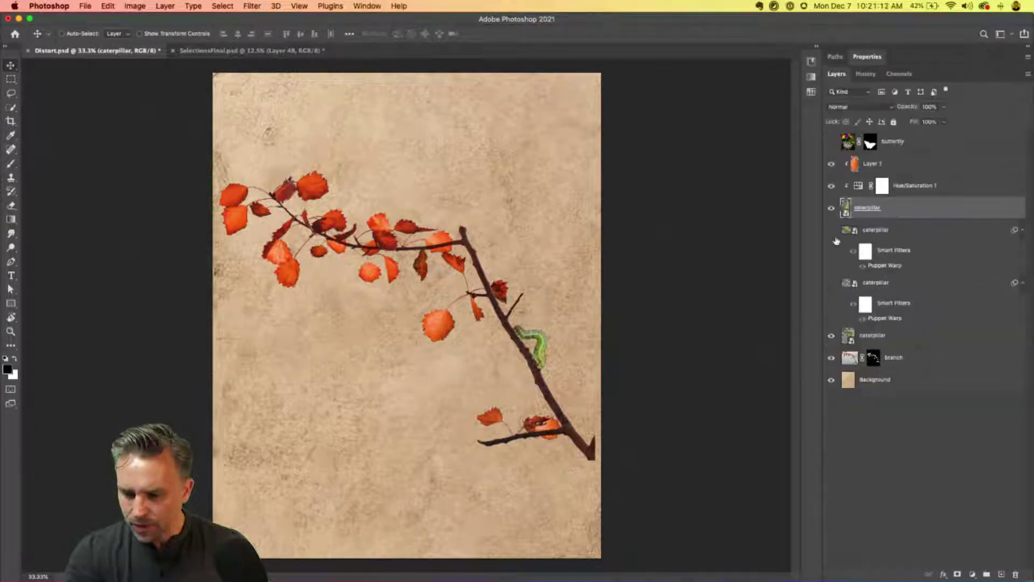
{"action": "left_click", "coordinate": [1022, 284]}
{"action": "left_click", "coordinate": [1025, 232]}
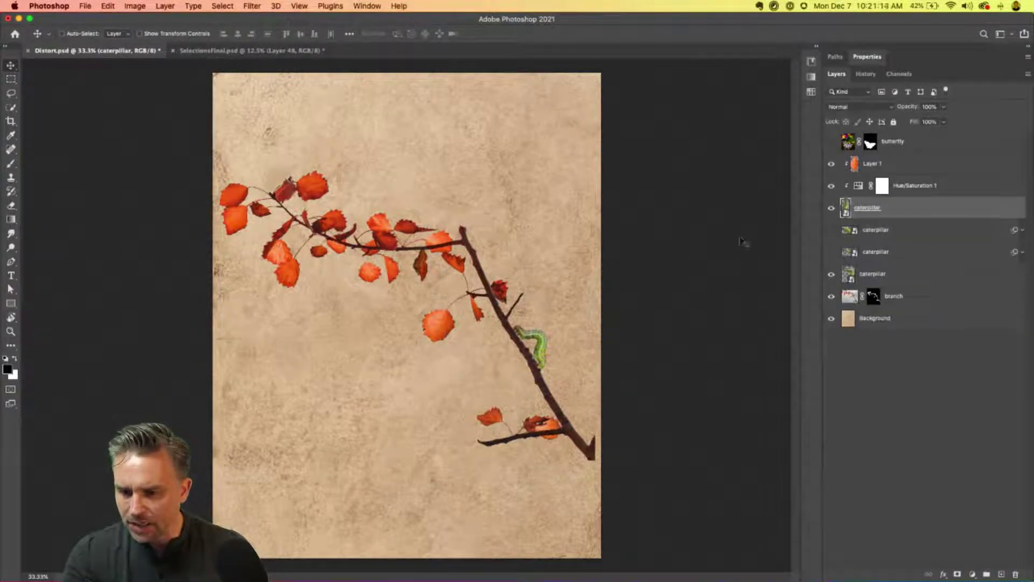
Step: Select all layers from branch up to Layer 1 and shift the whole branch artwork down the canvas
{"action": "left_click", "coordinate": [915, 295]}
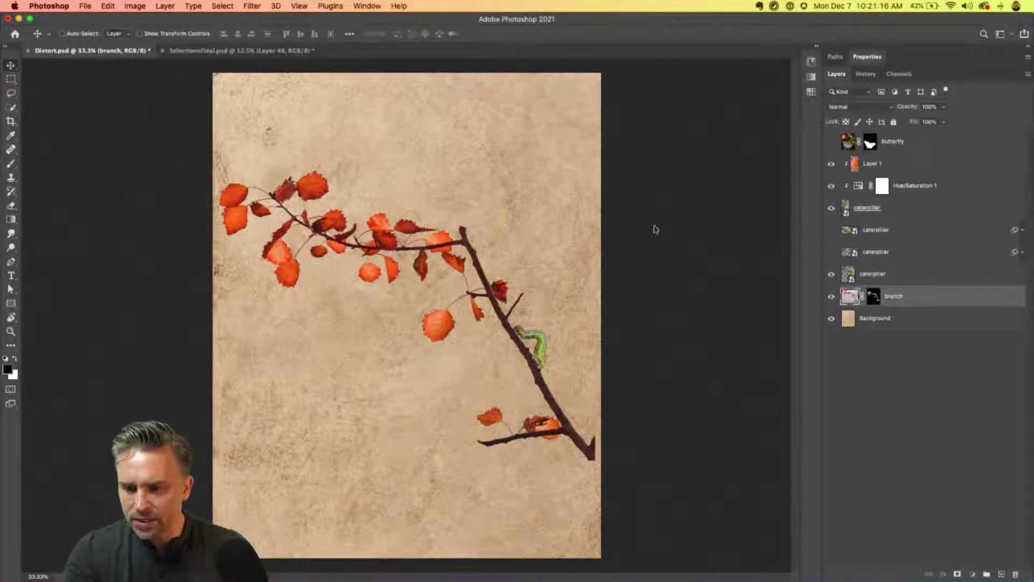
{"action": "left_click", "coordinate": [909, 163], "text": "shift"}
{"action": "left_click_drag", "start_coordinate": [320, 218], "coordinate": [331, 275]}
{"action": "key", "text": "super+equal"}
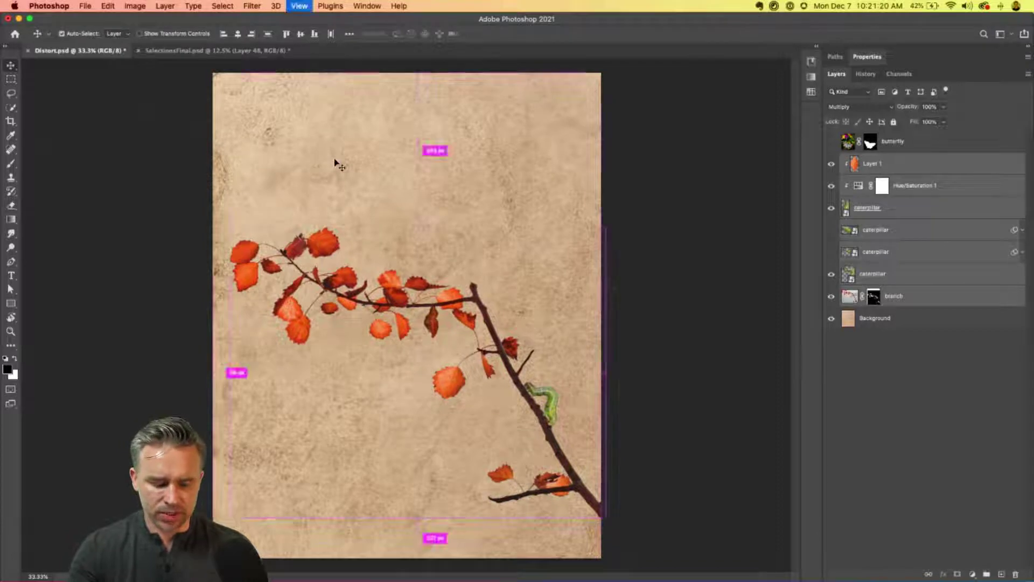
{"action": "key", "text": "super+equal"}
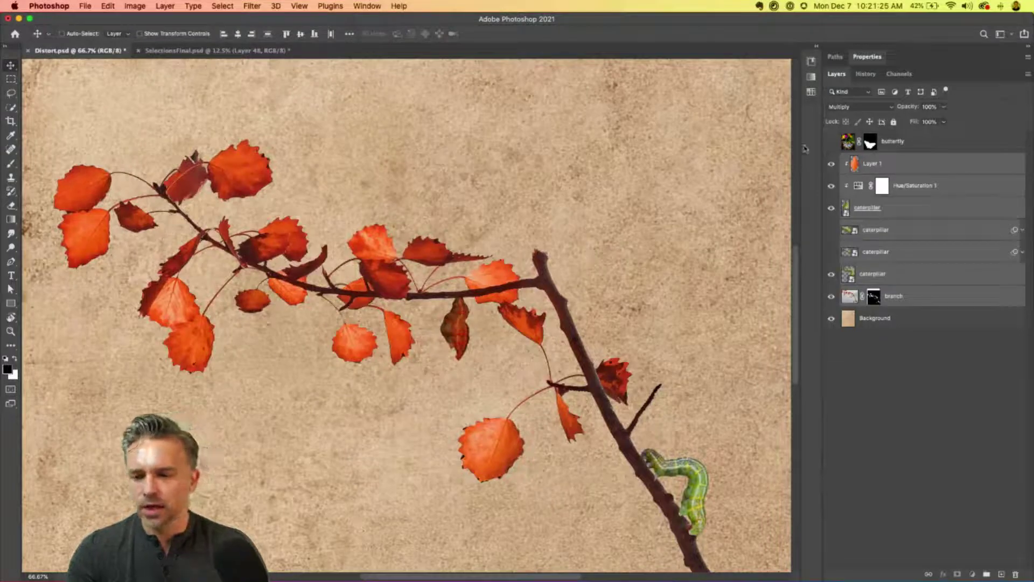
Step: Show the butterfly layer and move the butterfly up into the upper half of the canvas
{"action": "left_click", "coordinate": [831, 143]}
{"action": "left_click", "coordinate": [911, 144]}
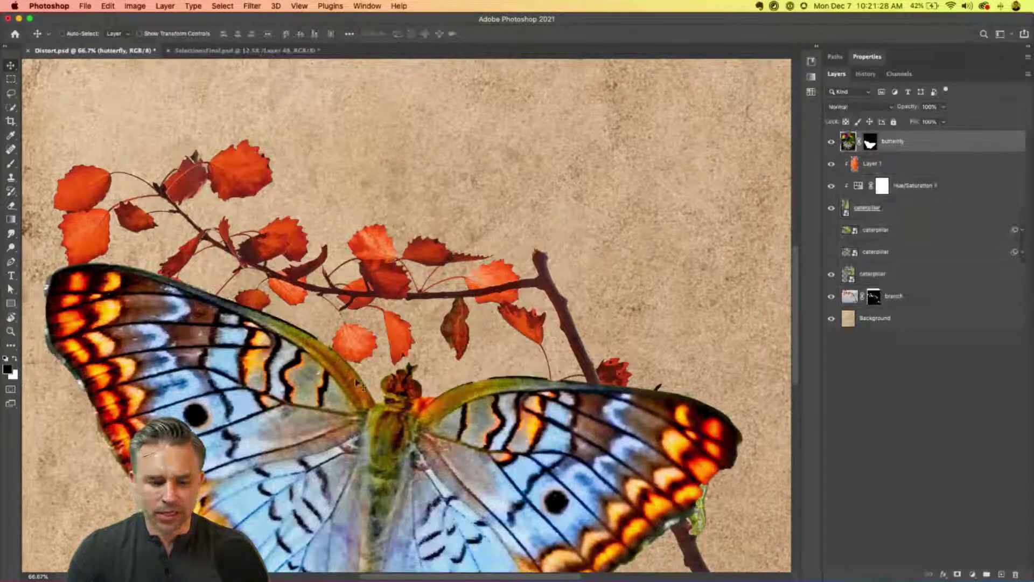
{"action": "key", "text": "super+minus"}
{"action": "key", "text": "super+minus"}
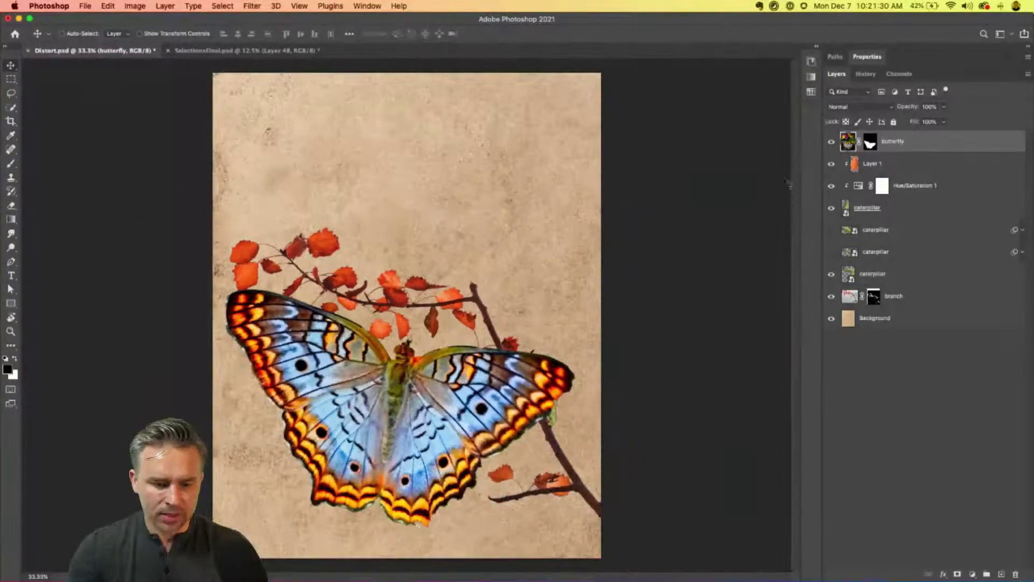
{"action": "left_click_drag", "start_coordinate": [367, 472], "coordinate": [369, 461]}
{"action": "left_click_drag", "start_coordinate": [319, 326], "coordinate": [324, 203]}
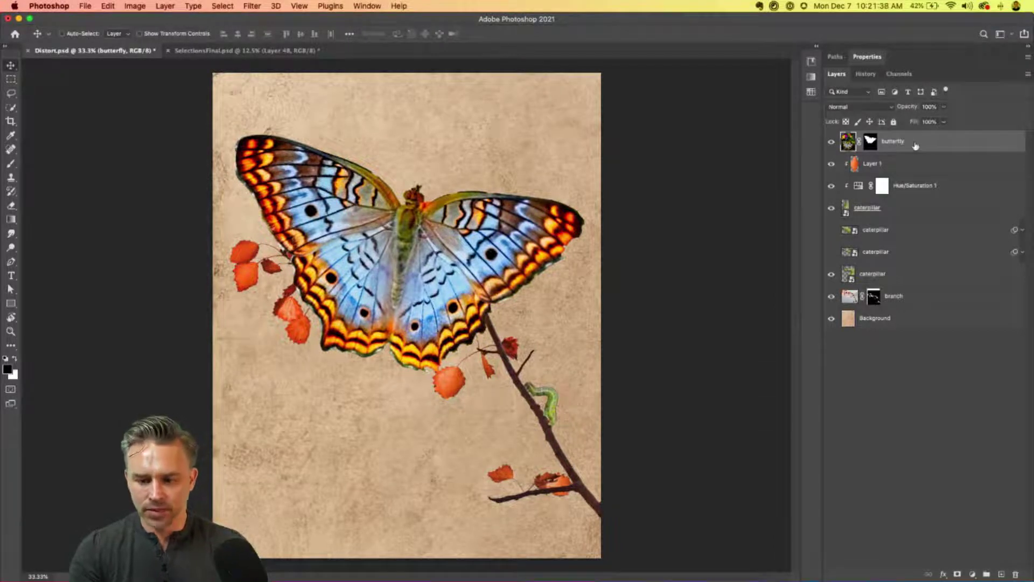
Step: Convert the butterfly layer to a smart object, open its contents, and convert it back to layers
{"action": "key", "text": "super+shift+o"}
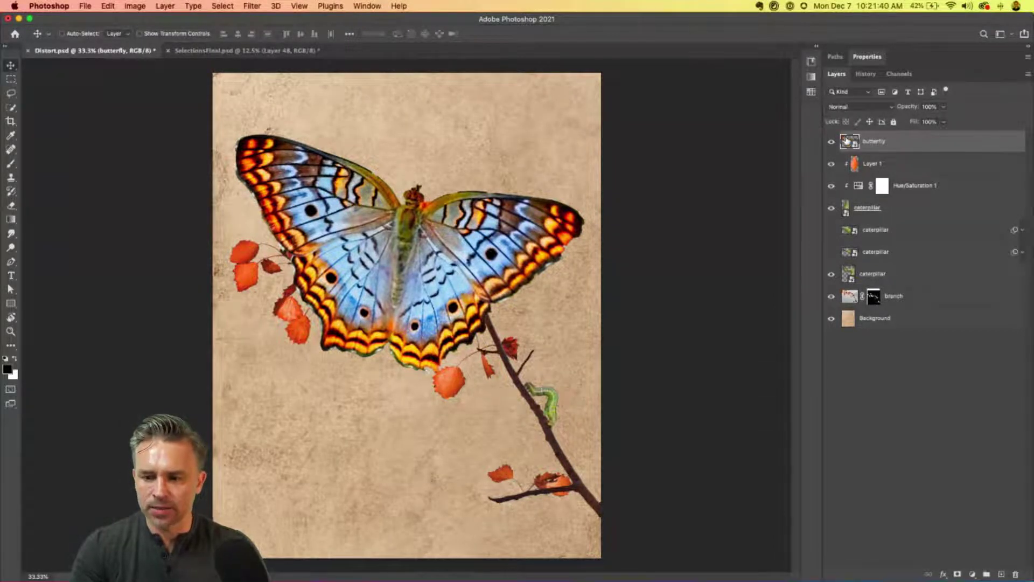
{"action": "double_click", "coordinate": [847, 141]}
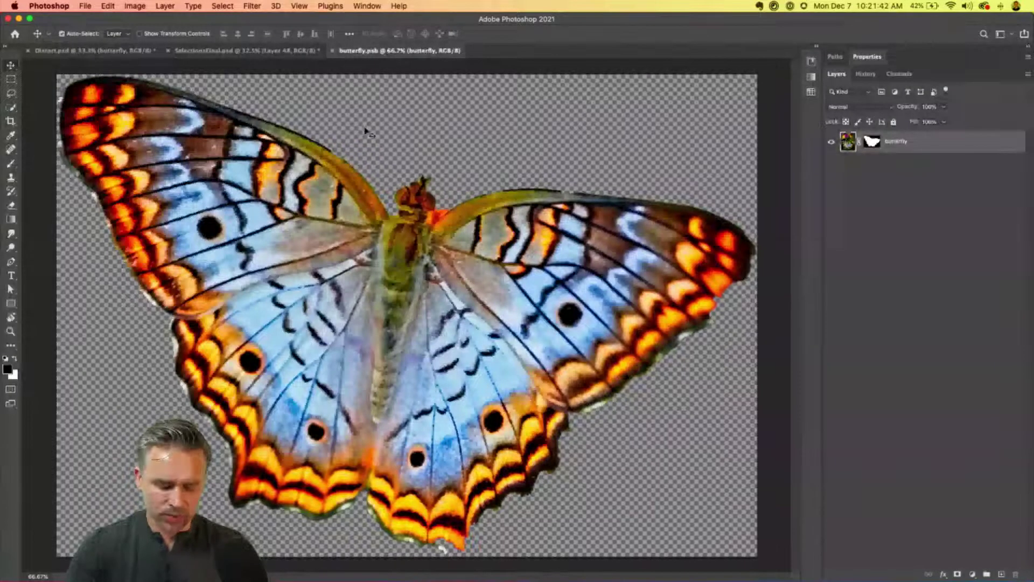
{"action": "left_click", "coordinate": [332, 50]}
{"action": "right_click", "coordinate": [910, 153]}
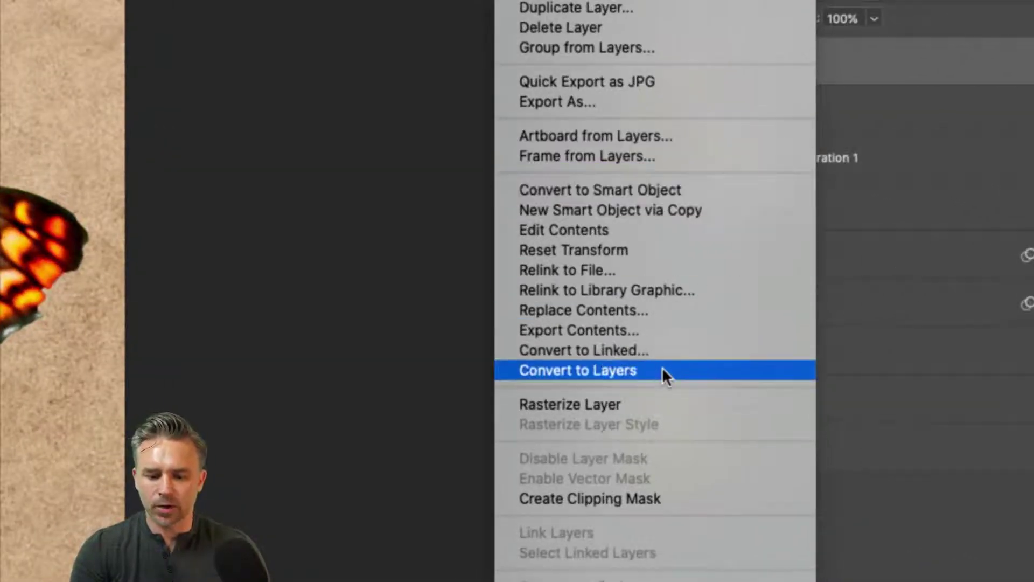
{"action": "left_click", "coordinate": [663, 371]}
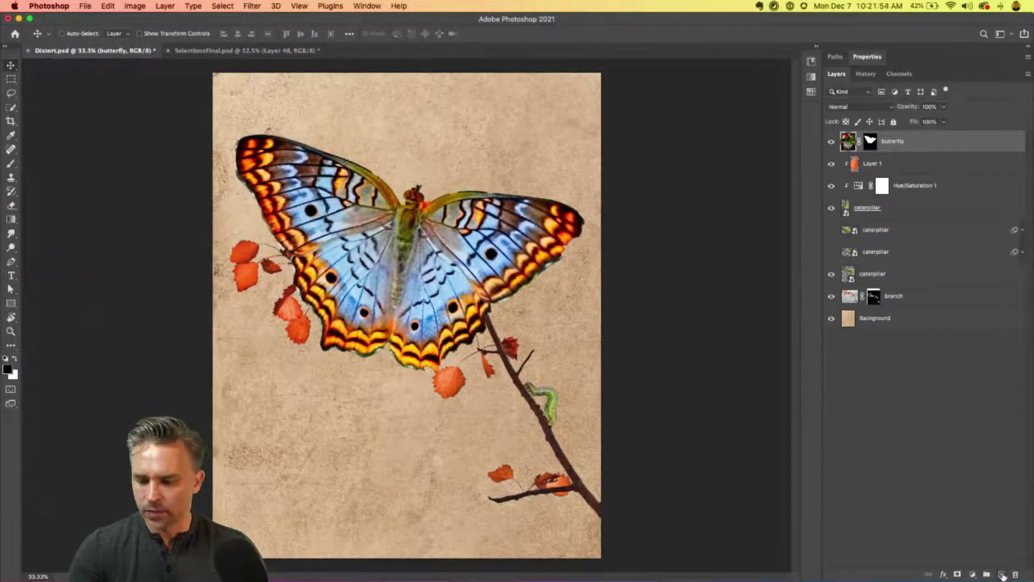
Step: Add a new layer above the butterfly and choose the Hard Round brush
{"action": "left_click", "coordinate": [1001, 574]}
{"action": "left_click", "coordinate": [11, 162]}
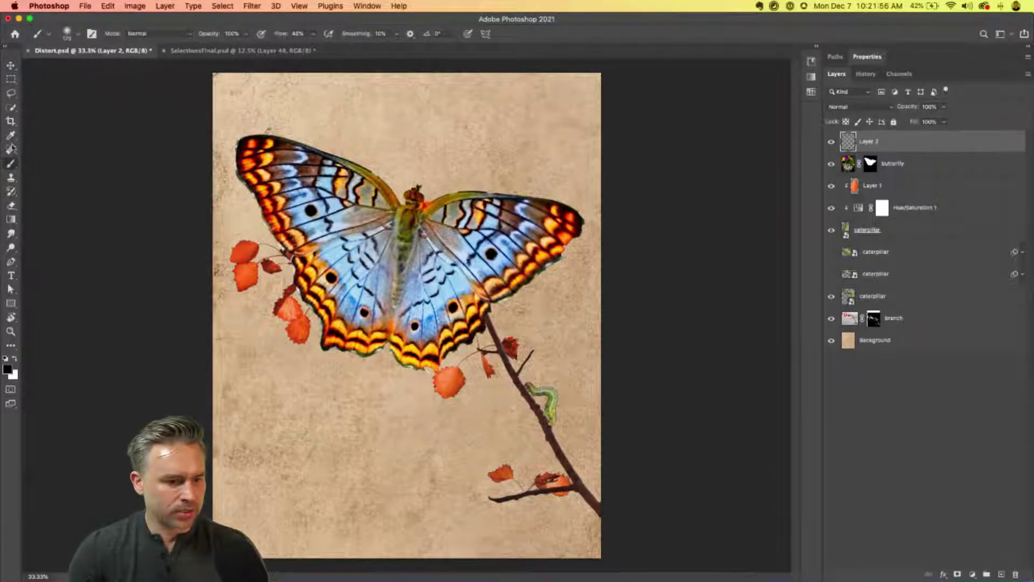
{"action": "left_click", "coordinate": [78, 36]}
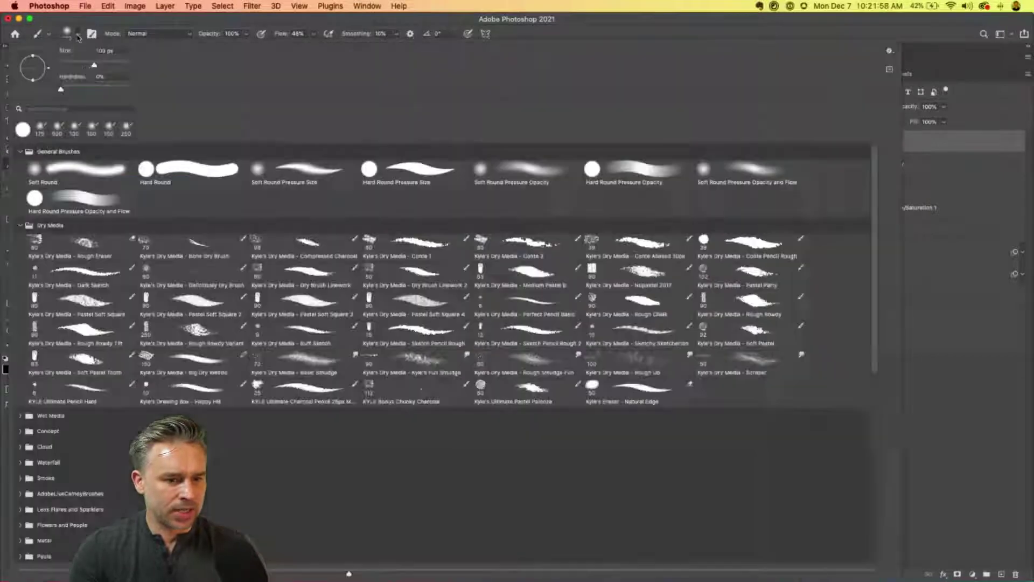
{"action": "double_click", "coordinate": [169, 166]}
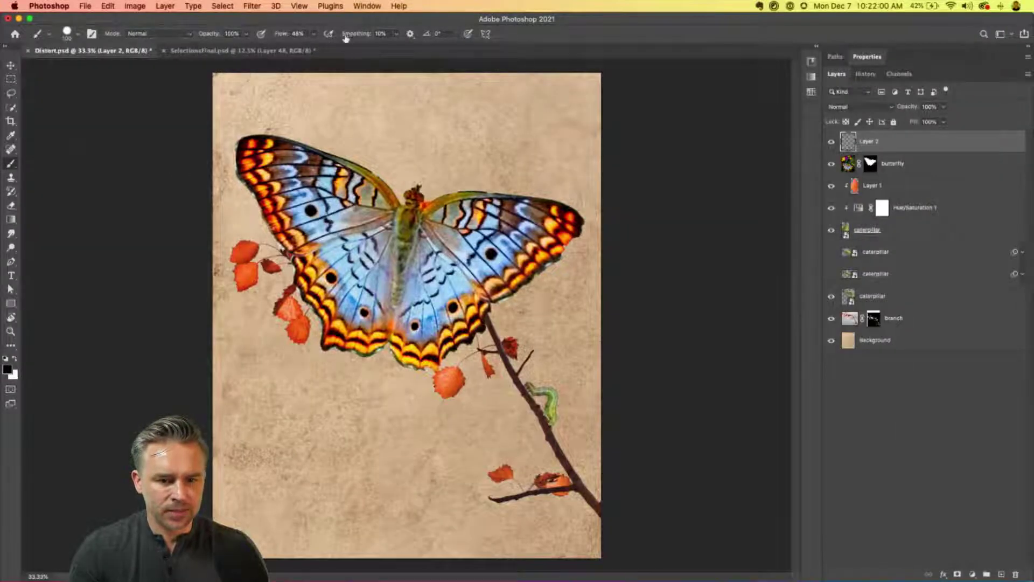
Step: Set the brush to 96% smoothing and 97% flow, and reduce it to a thin tip
{"action": "left_click_drag", "start_coordinate": [350, 35], "coordinate": [397, 33]}
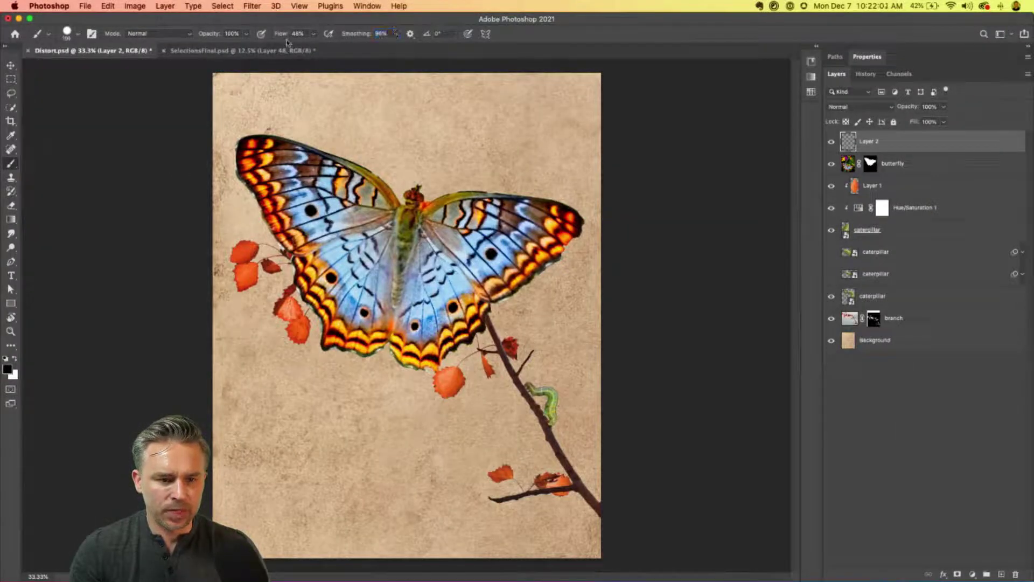
{"action": "key", "text": "shift+9"}
{"action": "key", "text": "shift+7"}
{"action": "key", "text": "bracketleft"}
{"action": "key", "text": "bracketleft"}
{"action": "key", "text": "bracketleft"}
{"action": "key", "text": "bracketleft"}
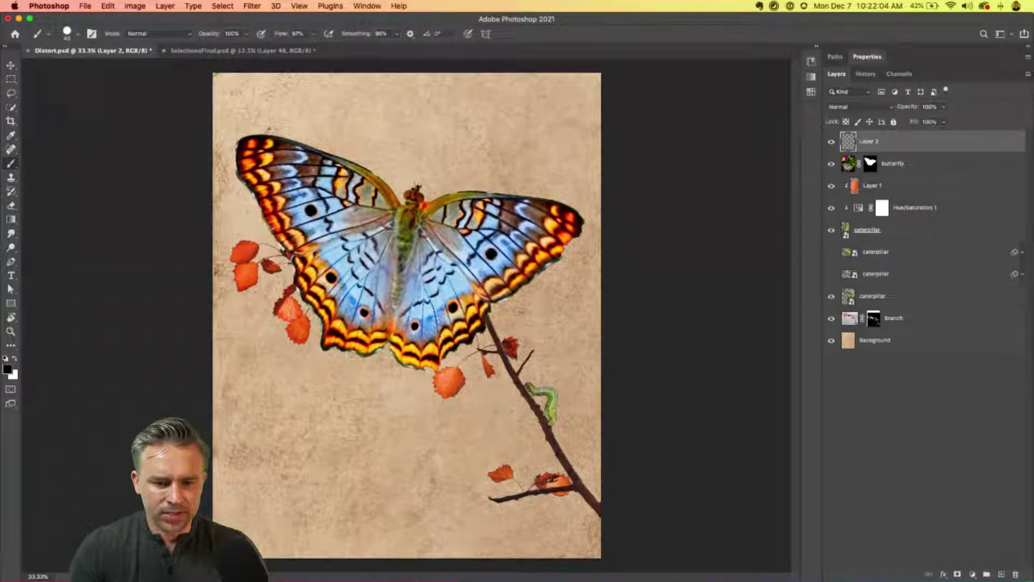
Step: Paint two long black antennae from the butterfly's head and combine them with the butterfly into one smart object
{"action": "left_click_drag", "start_coordinate": [412, 189], "coordinate": [378, 120]}
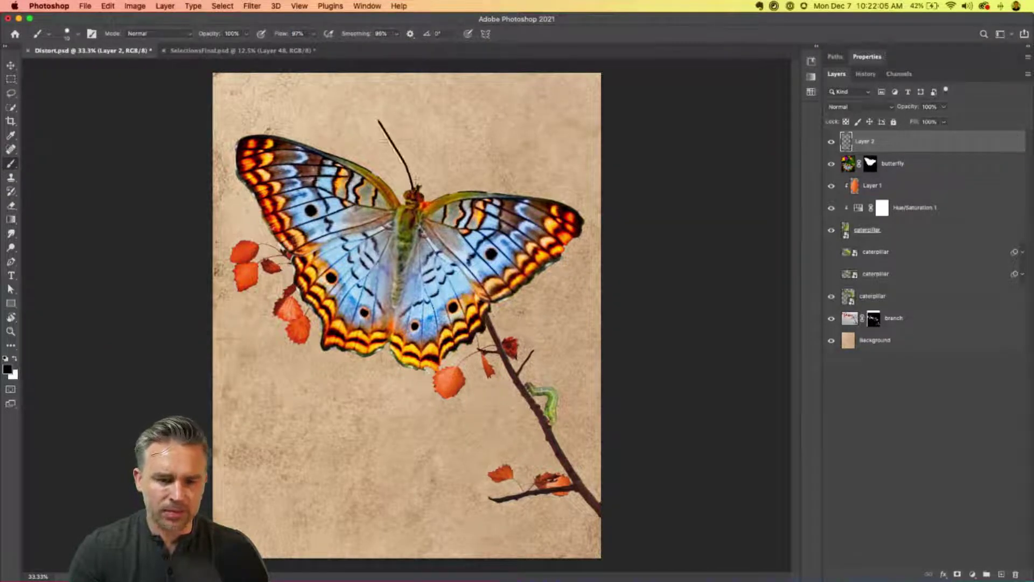
{"action": "left_click_drag", "start_coordinate": [415, 193], "coordinate": [474, 145]}
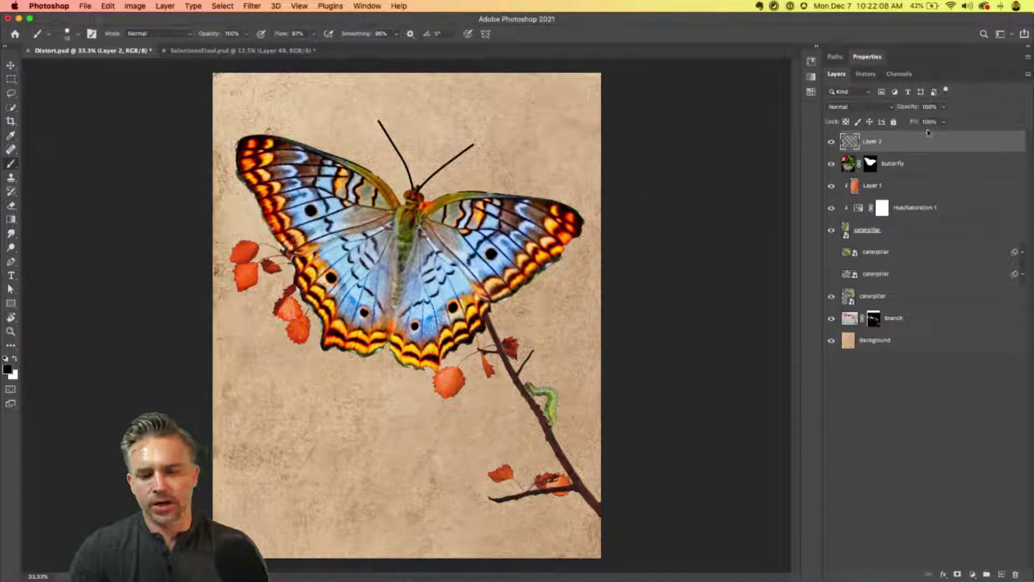
{"action": "left_click", "coordinate": [908, 165], "text": "shift"}
{"action": "key", "text": "super+e"}
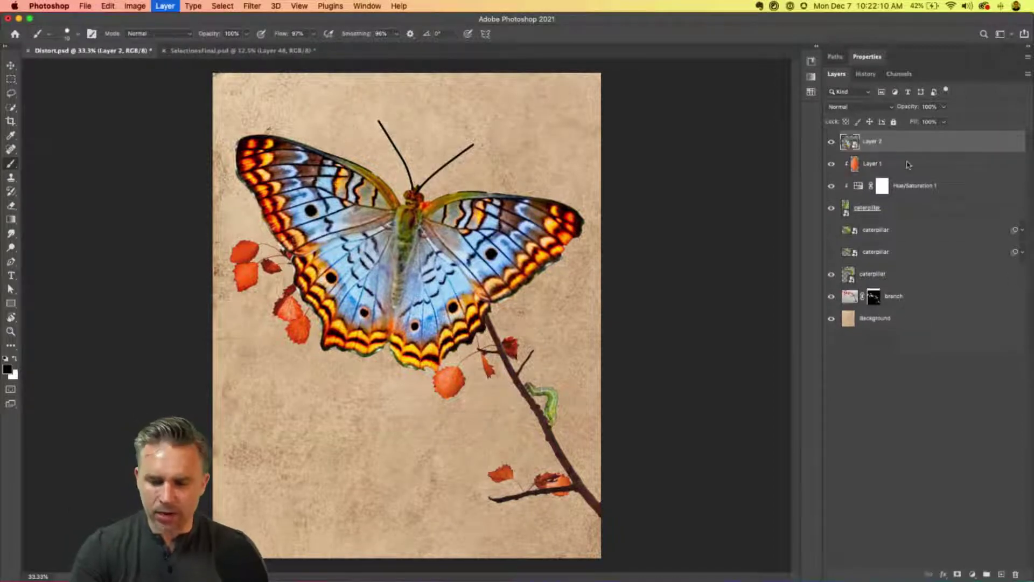
Step: Scale the butterfly with its antennae to about 42% and centre it above the branch
{"action": "key", "text": "super+t"}
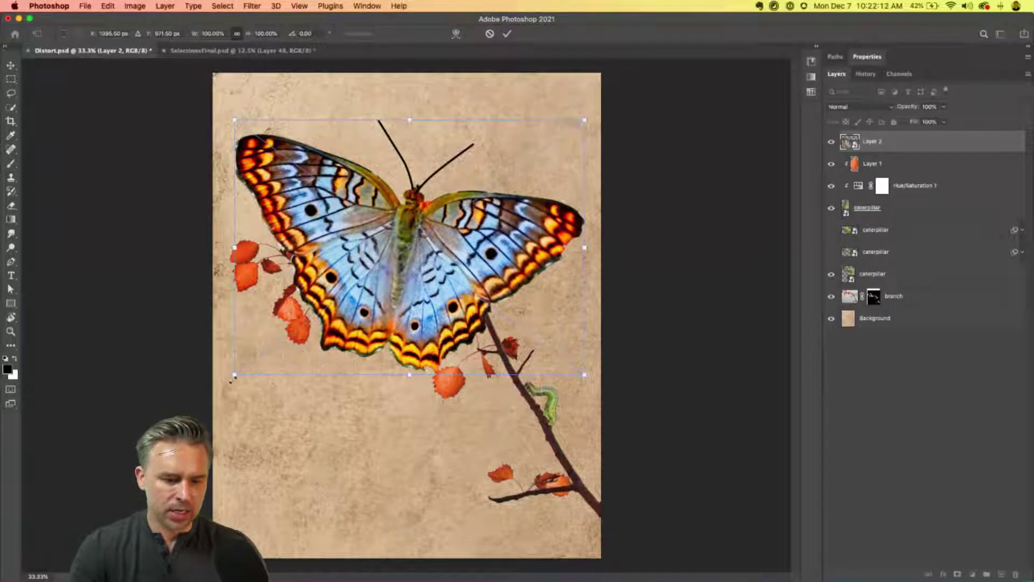
{"action": "left_click_drag", "start_coordinate": [233, 373], "coordinate": [425, 210]}
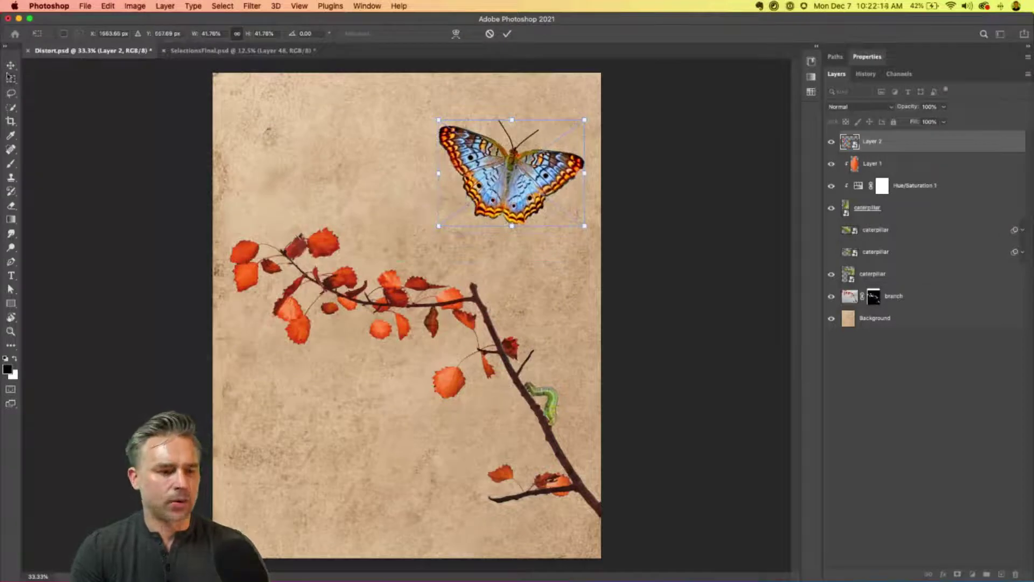
{"action": "key", "text": "Return"}
{"action": "left_click_drag", "start_coordinate": [408, 169], "coordinate": [301, 178]}
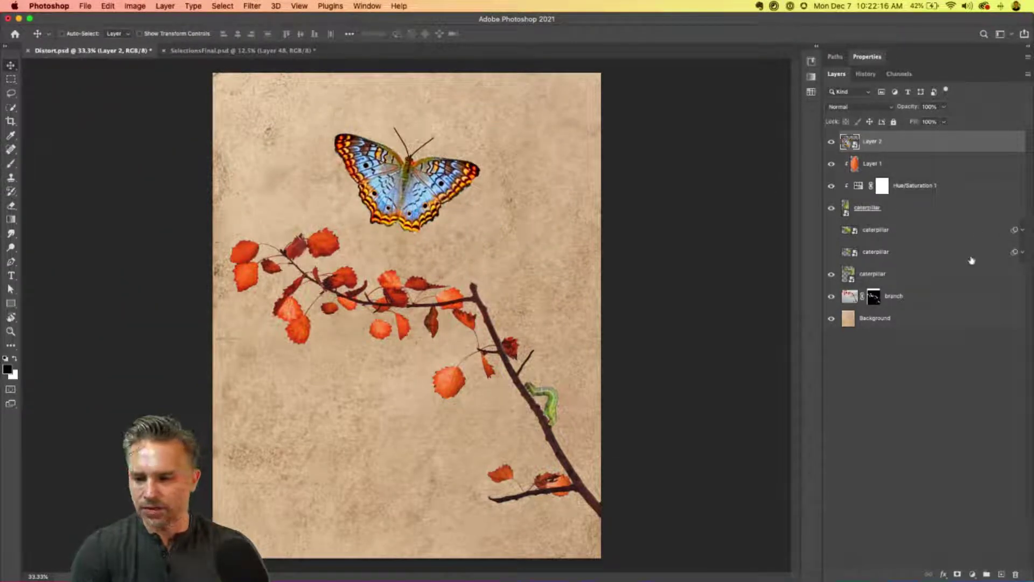
Step: Select all layers from Layer 2 down to branch and shift the complete artwork slightly down the canvas
{"action": "left_click", "coordinate": [904, 296], "text": "shift"}
{"action": "left_click_drag", "start_coordinate": [421, 205], "coordinate": [423, 247]}
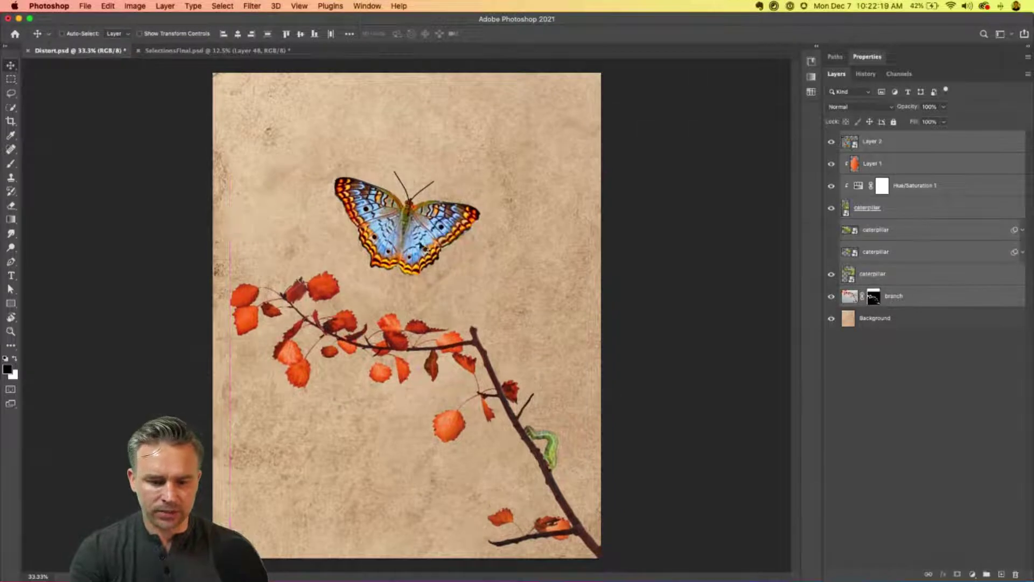
Step: Move the Layer 2 butterfly higher above the branch, rotate it until its body is upright, and nudge it slightly to the left
{"action": "left_click", "coordinate": [911, 142]}
{"action": "left_click_drag", "start_coordinate": [390, 215], "coordinate": [401, 185]}
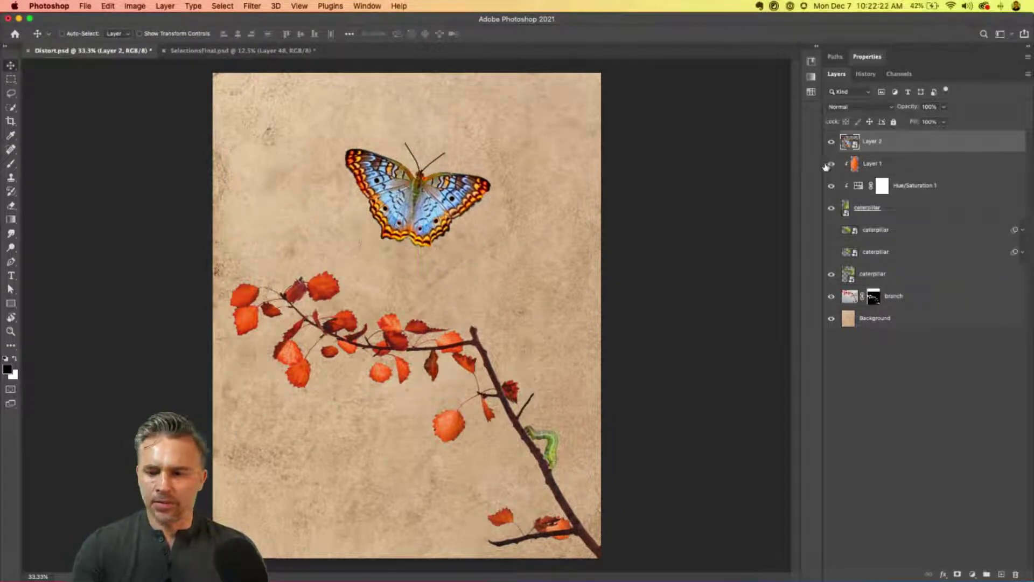
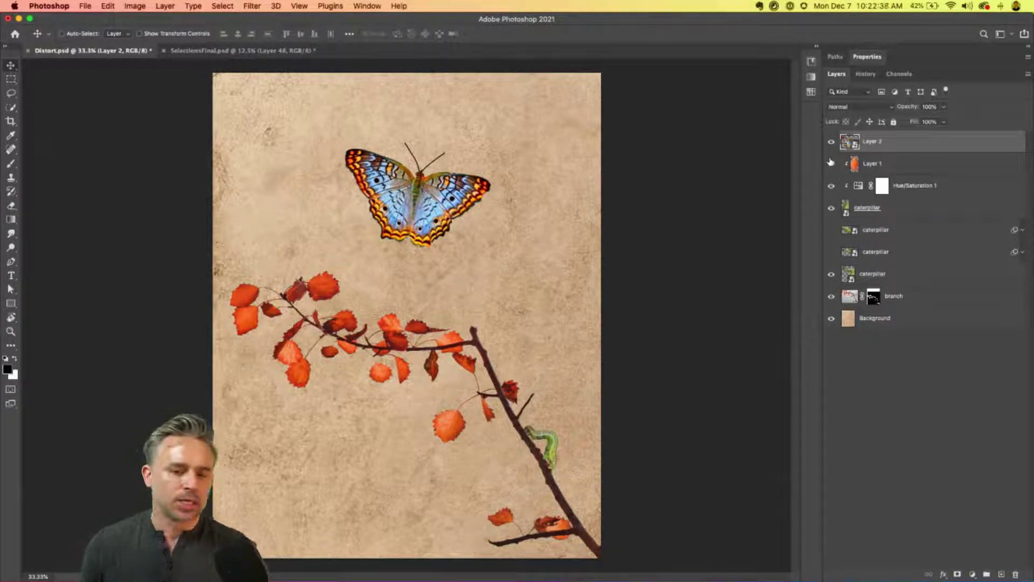
{"action": "key", "text": "super+plus"}
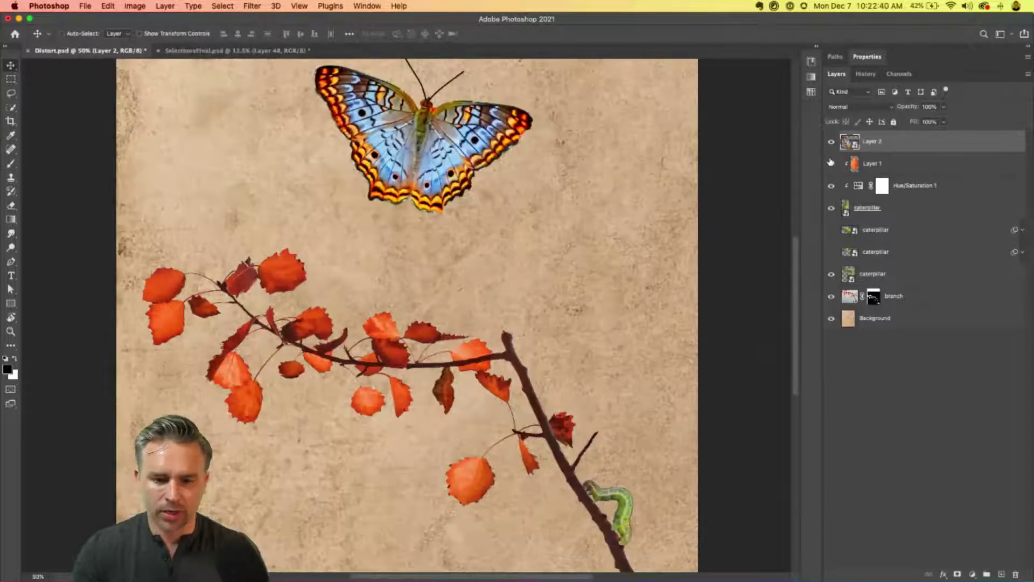
{"action": "left_click_drag", "start_coordinate": [114, 275], "coordinate": [124, 323]}
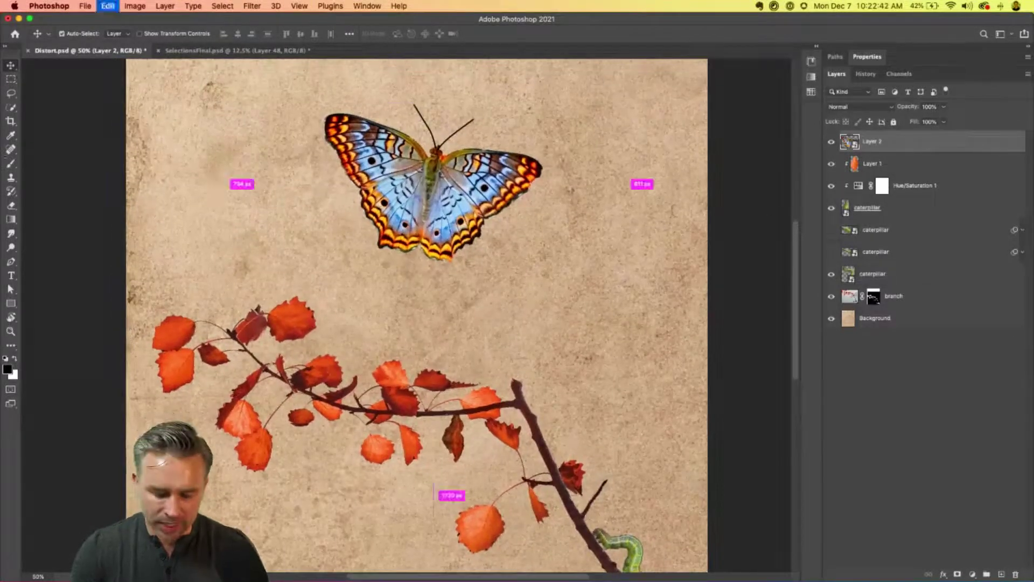
{"action": "key", "text": "super+t"}
{"action": "left_click_drag", "start_coordinate": [304, 97], "coordinate": [316, 284]}
{"action": "key", "text": "Return"}
{"action": "left_click_drag", "start_coordinate": [390, 180], "coordinate": [380, 194]}
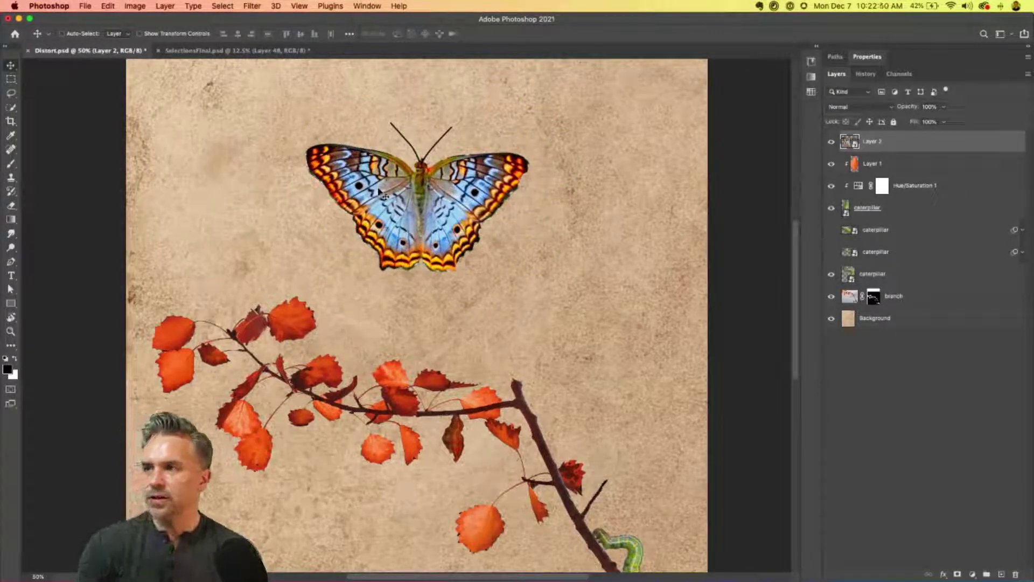
Step: Duplicate the butterfly layer, rasterize the upper copy and hide the smart object original beneath it
{"action": "key", "text": "super+j"}
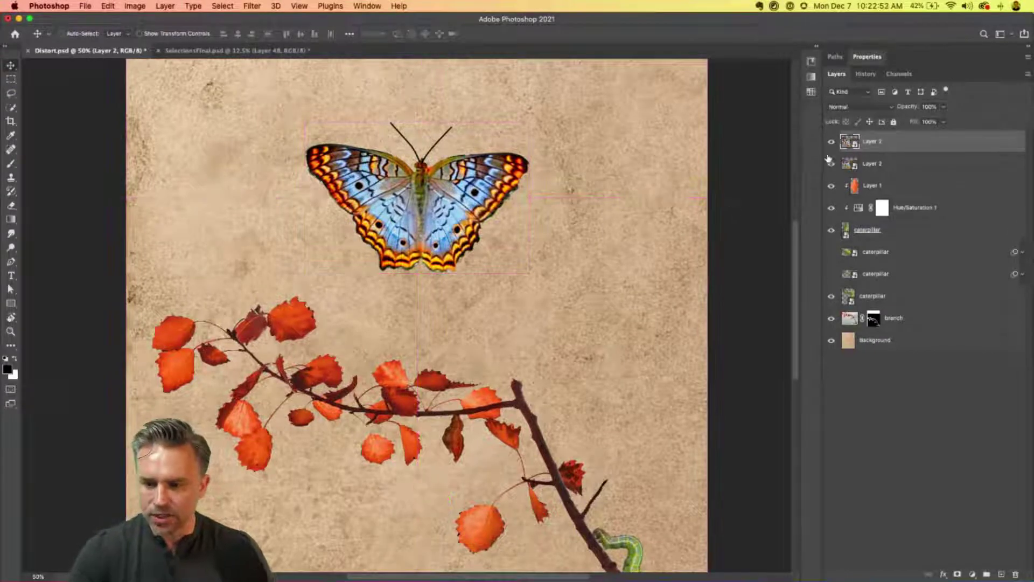
{"action": "right_click", "coordinate": [879, 155]}
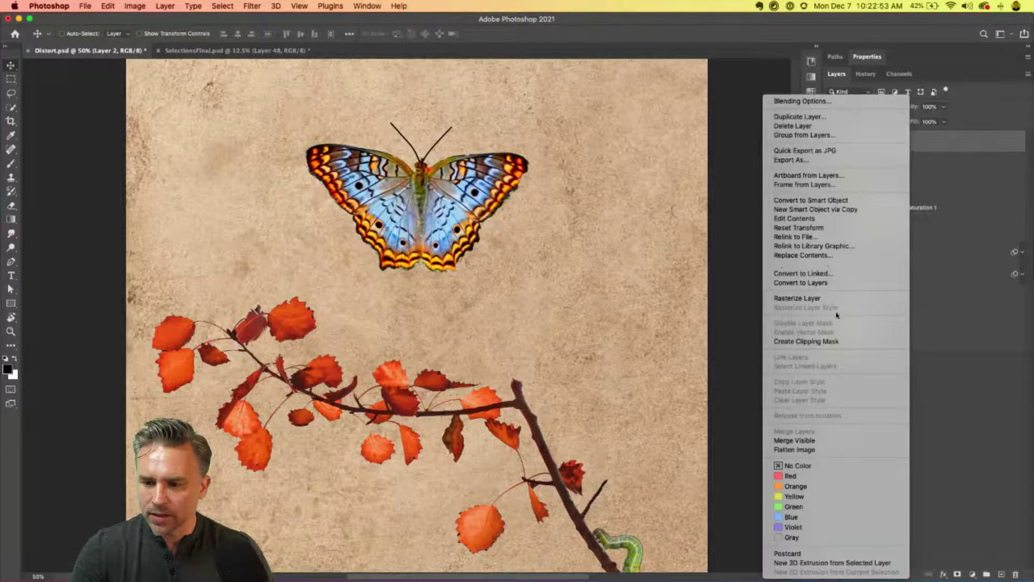
{"action": "left_click", "coordinate": [806, 298]}
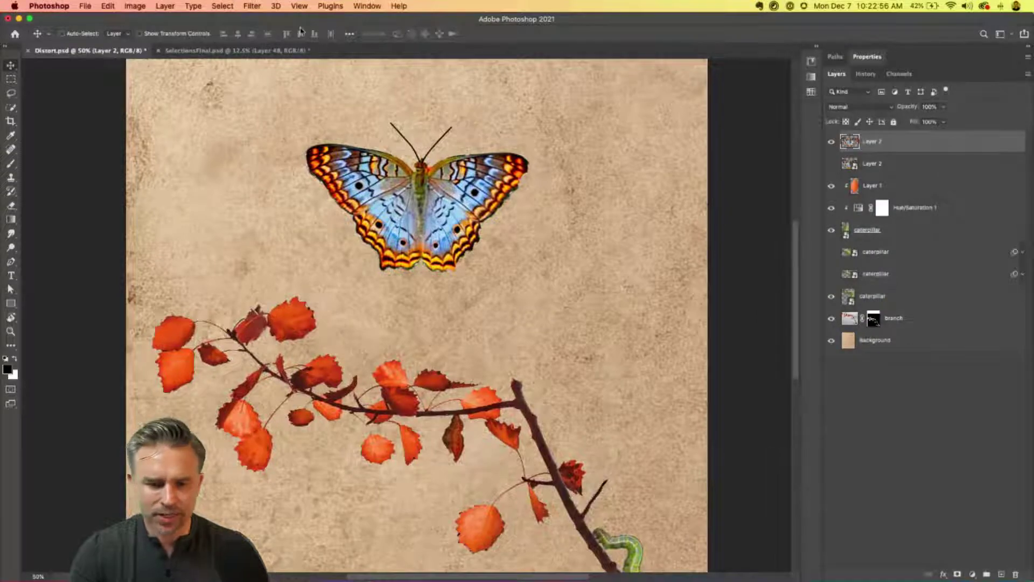
Step: Copy the right half of the rasterized butterfly onto its own layer and offset it to the right
{"action": "key", "text": "super+1"}
{"action": "scroll", "coordinate": [79, 488], "scroll_direction": "up", "scroll_amount": 5}
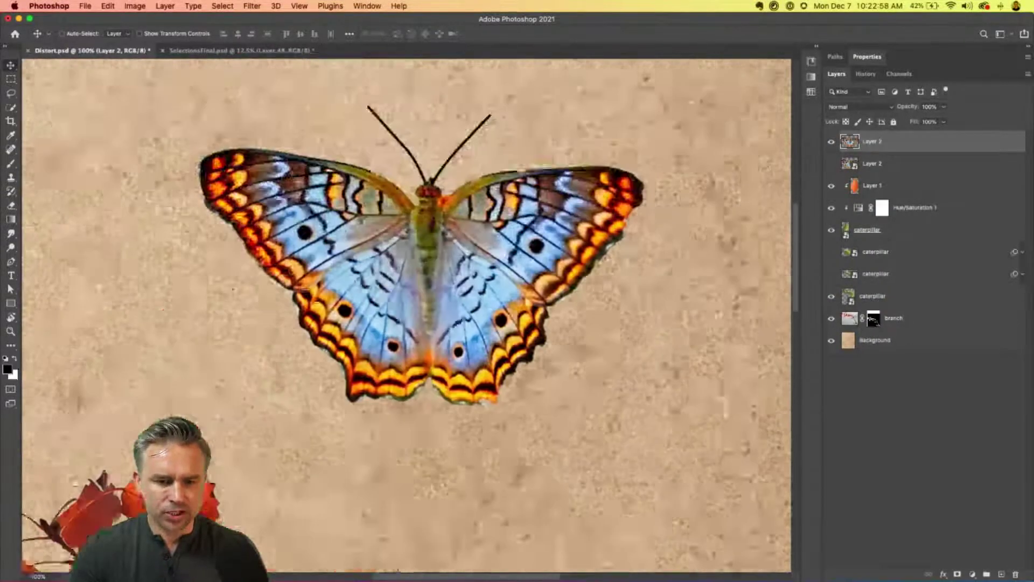
{"action": "left_click", "coordinate": [12, 79]}
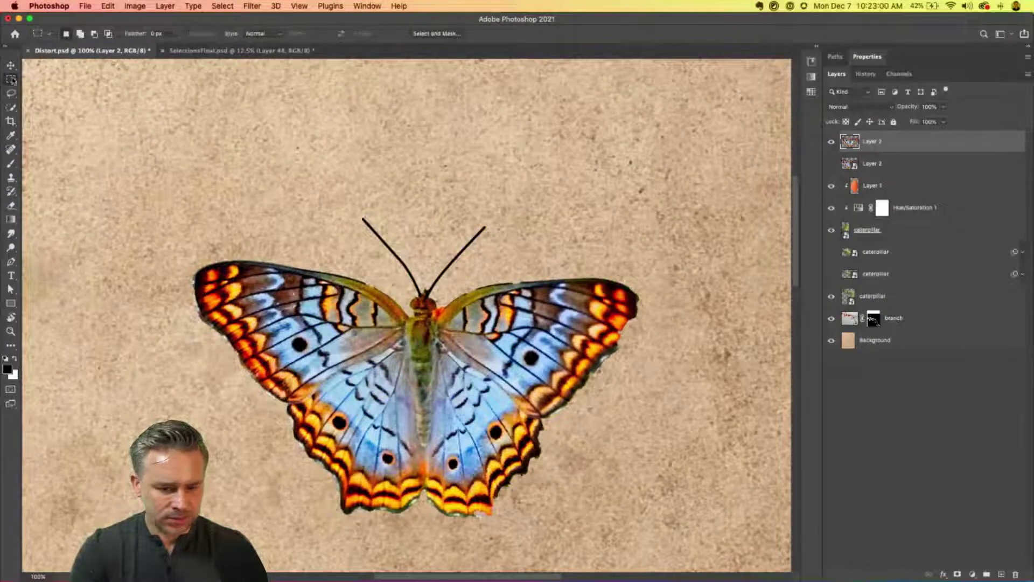
{"action": "left_click_drag", "start_coordinate": [714, 151], "coordinate": [422, 547]}
{"action": "key", "text": "super+j"}
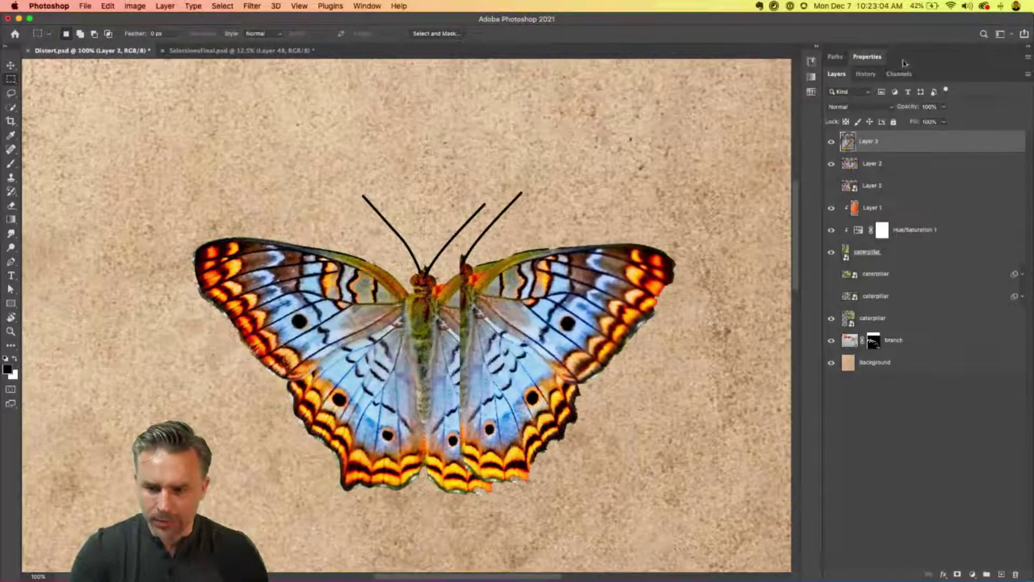
Step: With Layer 3 hidden, lasso the right wing on the rasterized Layer 2, delete it while keeping body and antennae, and deselect
{"action": "left_click", "coordinate": [861, 161]}
{"action": "left_click", "coordinate": [827, 143]}
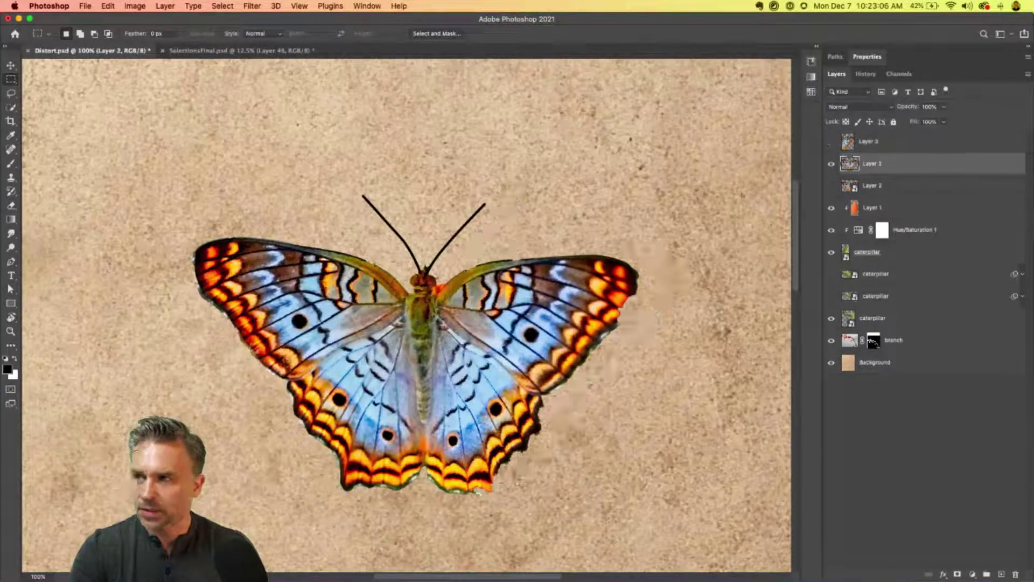
{"action": "left_click", "coordinate": [11, 93]}
{"action": "mouse_move", "coordinate": [500, 230]}
{"action": "left_mouse_down"}
{"action": "mouse_move", "coordinate": [439, 288]}
{"action": "mouse_move", "coordinate": [440, 328]}
{"action": "left_mouse_up"}
{"action": "left_click_drag", "start_coordinate": [429, 403], "coordinate": [429, 428]}
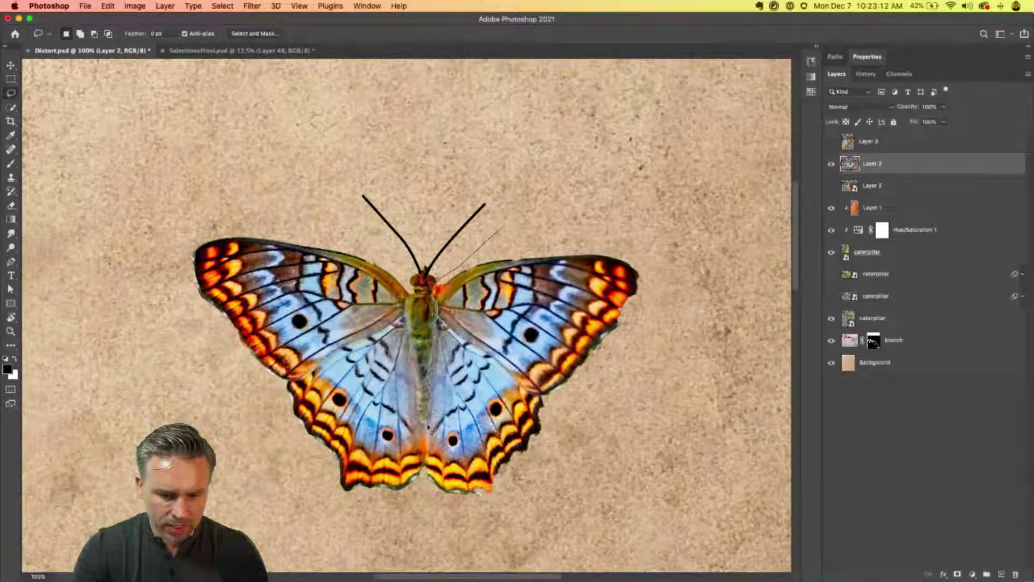
{"action": "mouse_move", "coordinate": [426, 469]}
{"action": "left_mouse_down"}
{"action": "mouse_move", "coordinate": [518, 536]}
{"action": "mouse_move", "coordinate": [718, 407]}
{"action": "mouse_move", "coordinate": [712, 258]}
{"action": "mouse_move", "coordinate": [603, 179]}
{"action": "left_mouse_up"}
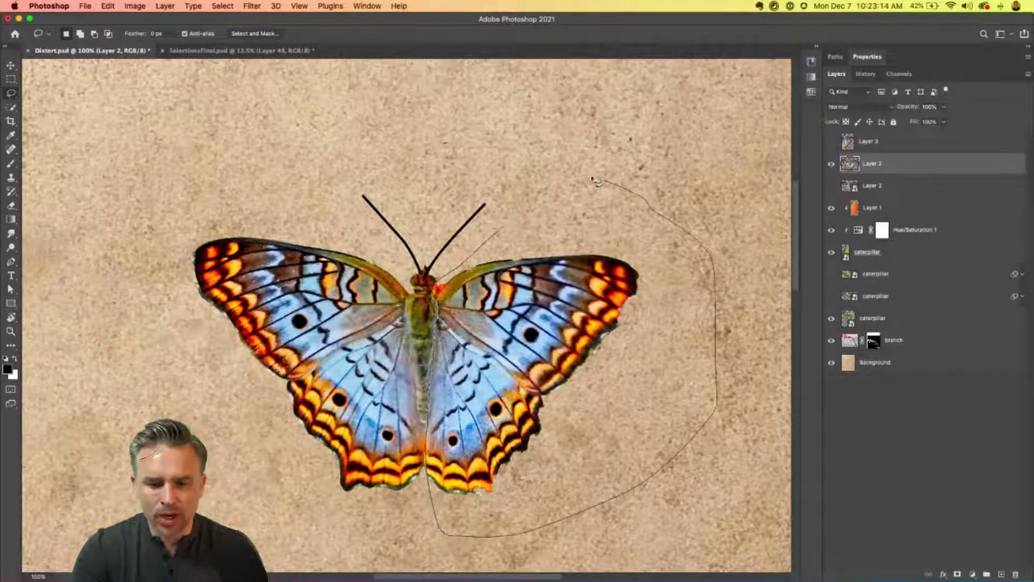
{"action": "key", "text": "BackSpace"}
{"action": "key", "text": "super+d"}
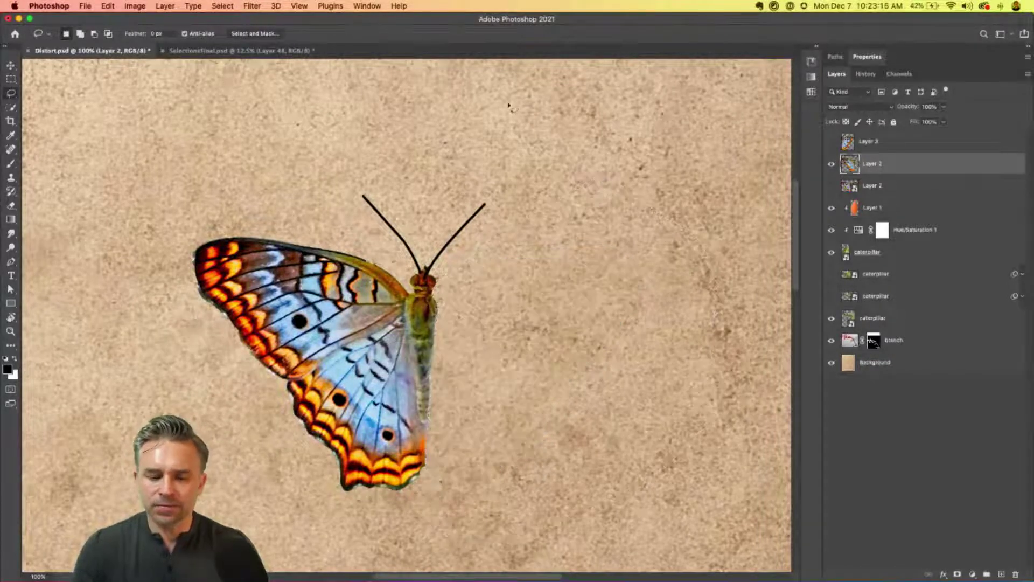
Step: Show Layer 3 and erase the head and antenna from the copied half, leaving its wing
{"action": "left_click", "coordinate": [832, 142]}
{"action": "left_click", "coordinate": [885, 142]}
{"action": "mouse_move", "coordinate": [492, 170]}
{"action": "left_mouse_down"}
{"action": "mouse_move", "coordinate": [532, 183]}
{"action": "mouse_move", "coordinate": [536, 204]}
{"action": "mouse_move", "coordinate": [467, 287]}
{"action": "mouse_move", "coordinate": [456, 435]}
{"action": "mouse_move", "coordinate": [444, 404]}
{"action": "mouse_move", "coordinate": [435, 132]}
{"action": "left_mouse_up"}
{"action": "key", "text": "BackSpace"}
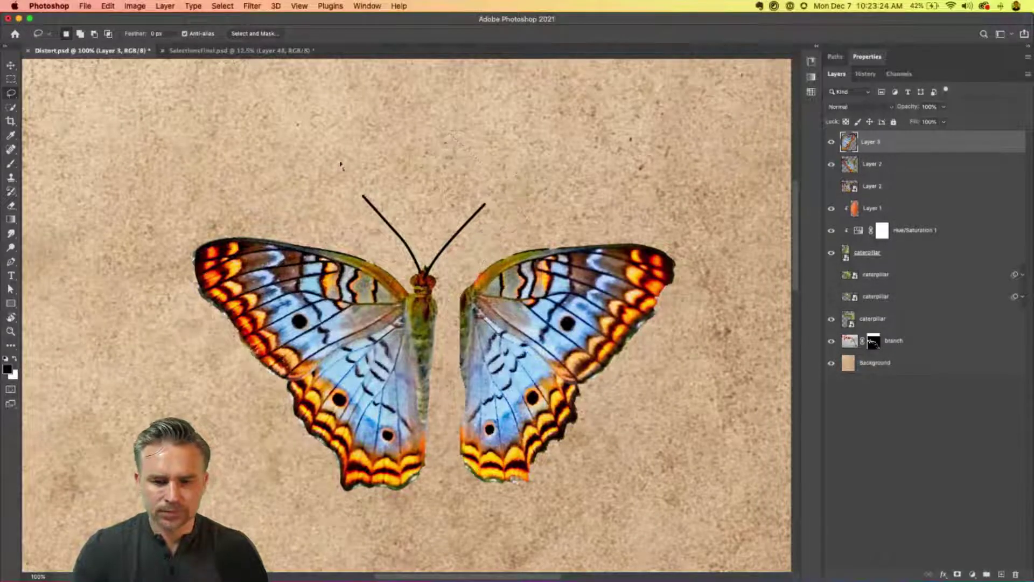
Step: Flip the copied right wing horizontally and place it over the left wing against the body
{"action": "key", "text": "super+t"}
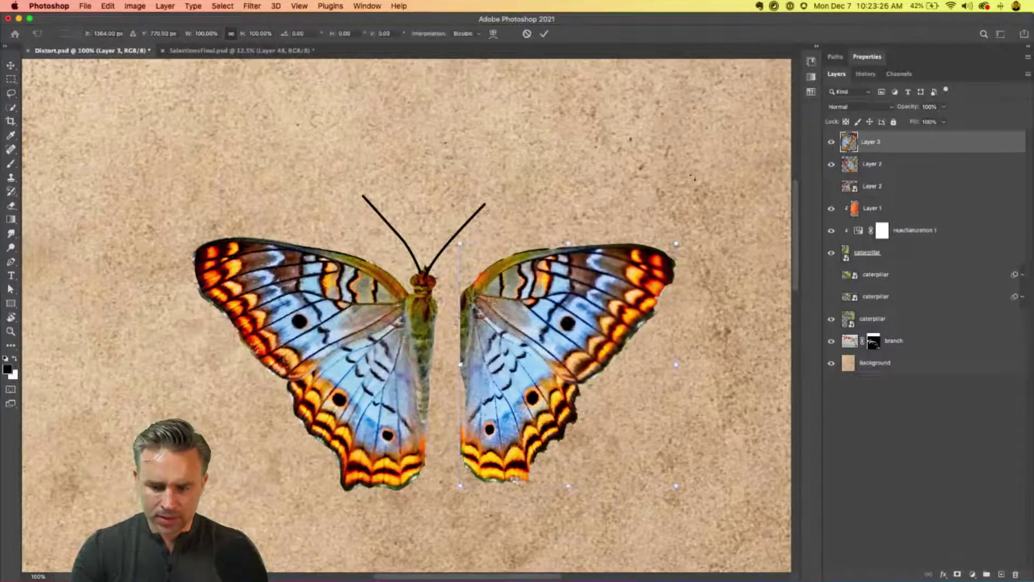
{"action": "right_click", "coordinate": [536, 298]}
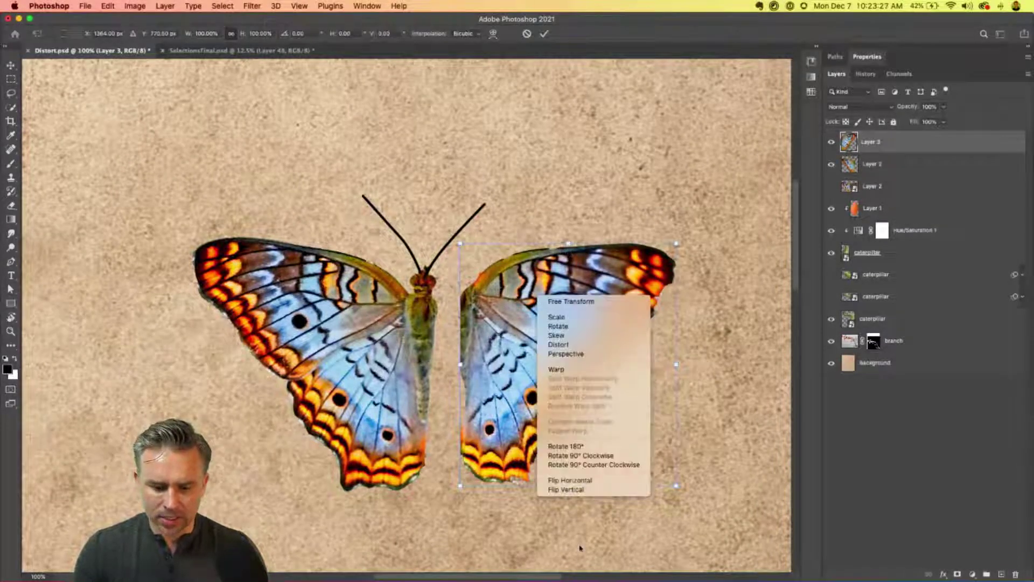
{"action": "left_click", "coordinate": [570, 480]}
{"action": "left_click_drag", "start_coordinate": [521, 287], "coordinate": [291, 278]}
Step: Distort the flipped wing into a narrower, upward-slanting shape aligned with the butterfly's body, and apply the transform
{"action": "right_click", "coordinate": [303, 285]}
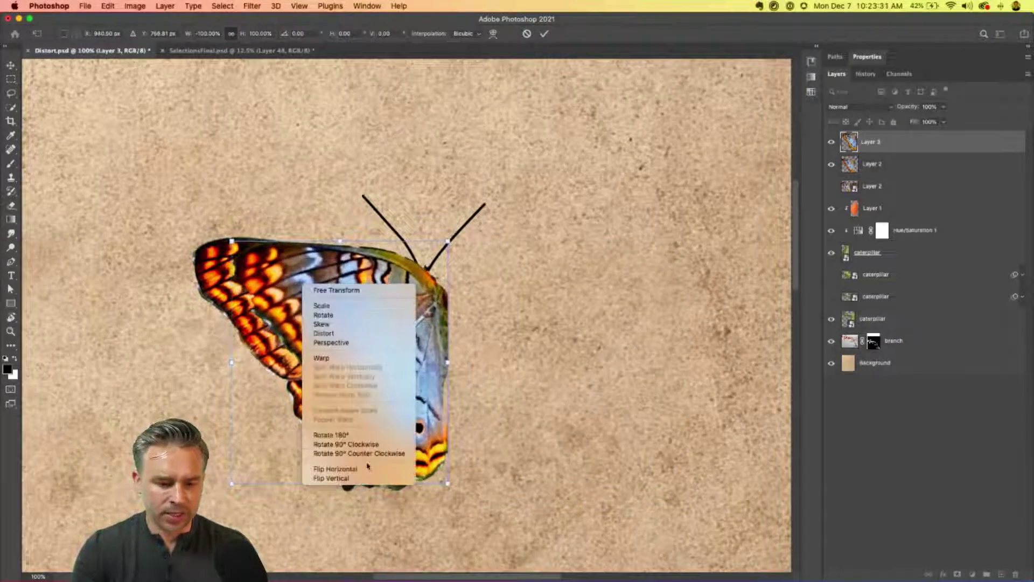
{"action": "left_click", "coordinate": [342, 334]}
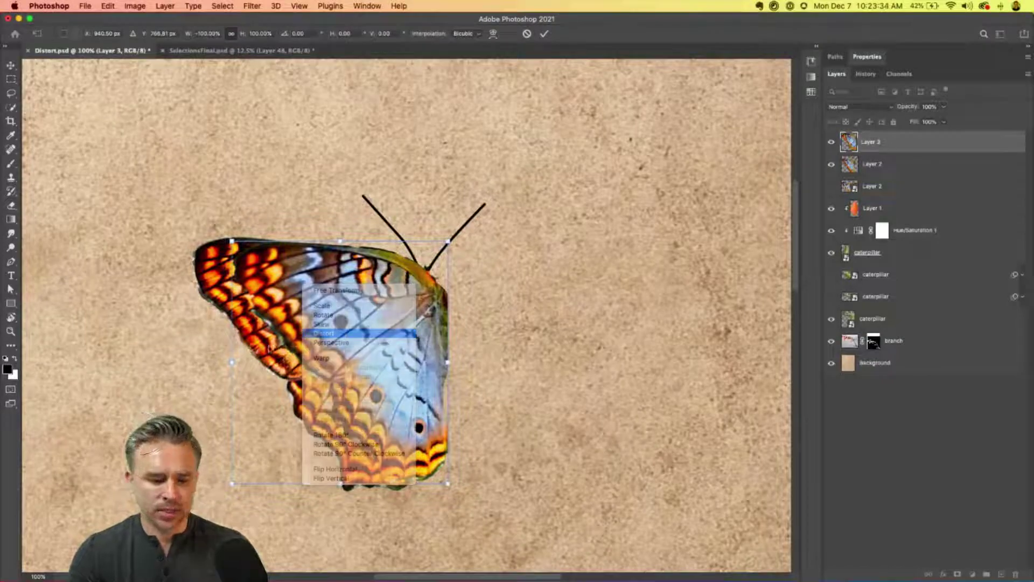
{"action": "left_click_drag", "start_coordinate": [233, 362], "coordinate": [434, 260]}
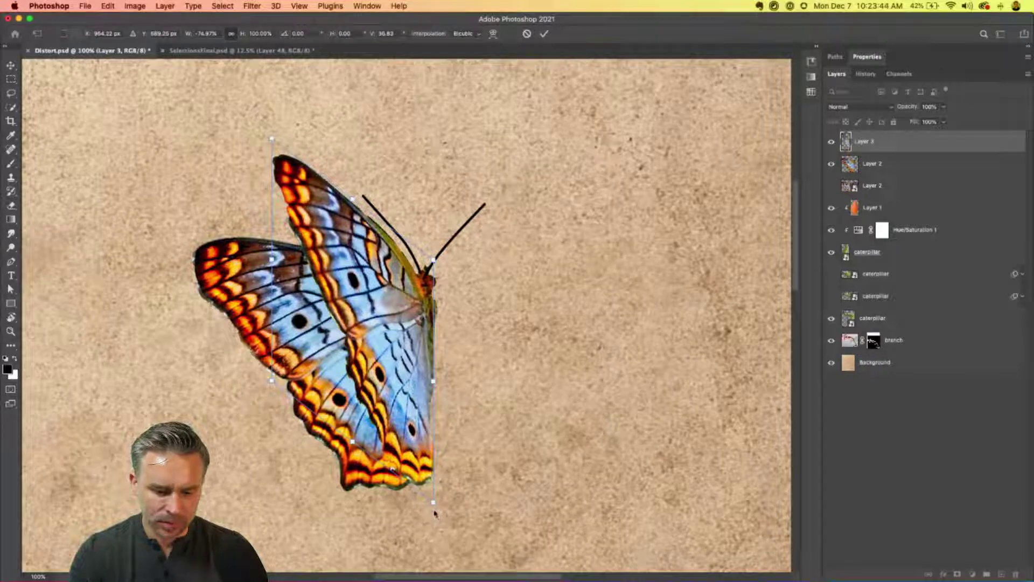
{"action": "left_click_drag", "start_coordinate": [436, 506], "coordinate": [430, 506]}
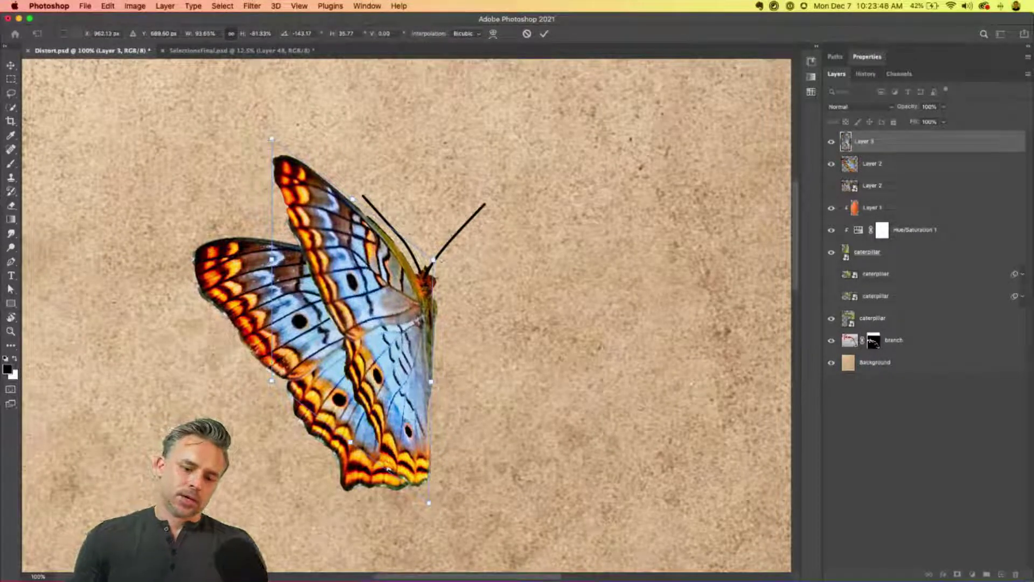
{"action": "left_click_drag", "start_coordinate": [433, 259], "coordinate": [446, 257]}
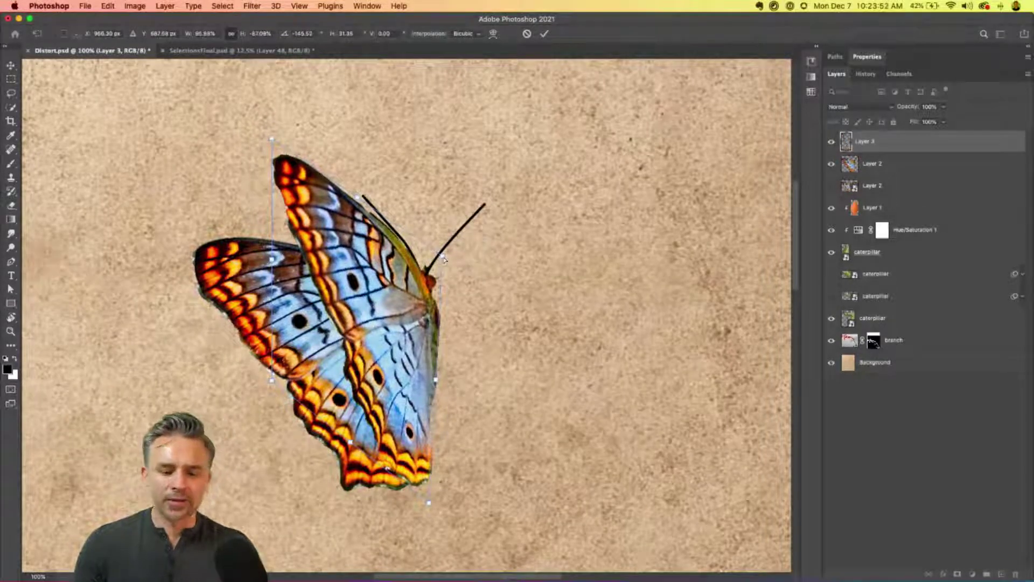
{"action": "key", "text": "Return"}
Step: Add a new layer beneath the rasterized butterfly layers and paint thin black legs along the body's right side
{"action": "key", "text": "l"}
{"action": "left_click", "coordinate": [937, 172]}
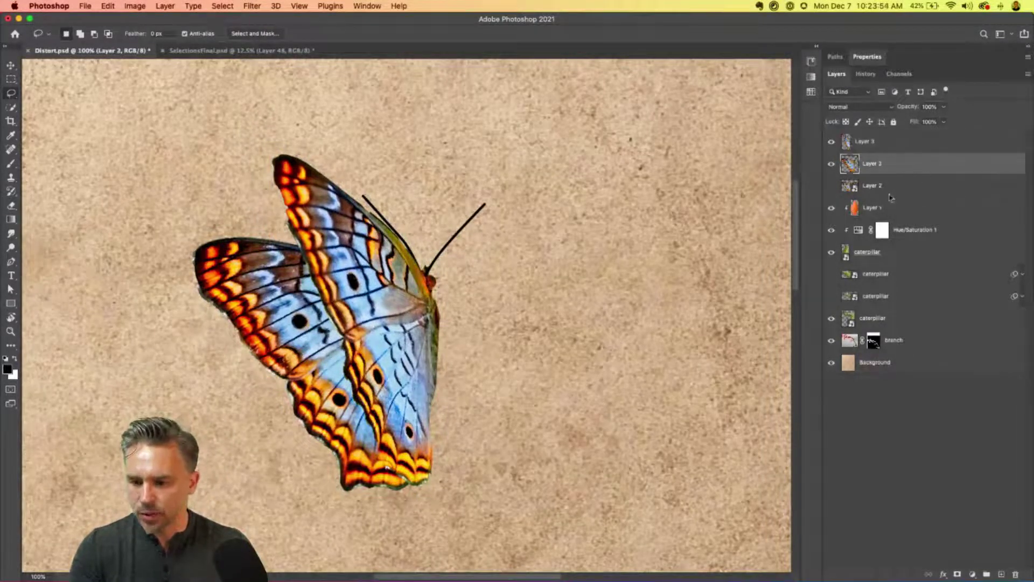
{"action": "left_click", "coordinate": [890, 194]}
{"action": "left_click", "coordinate": [1000, 575]}
{"action": "key", "text": "b"}
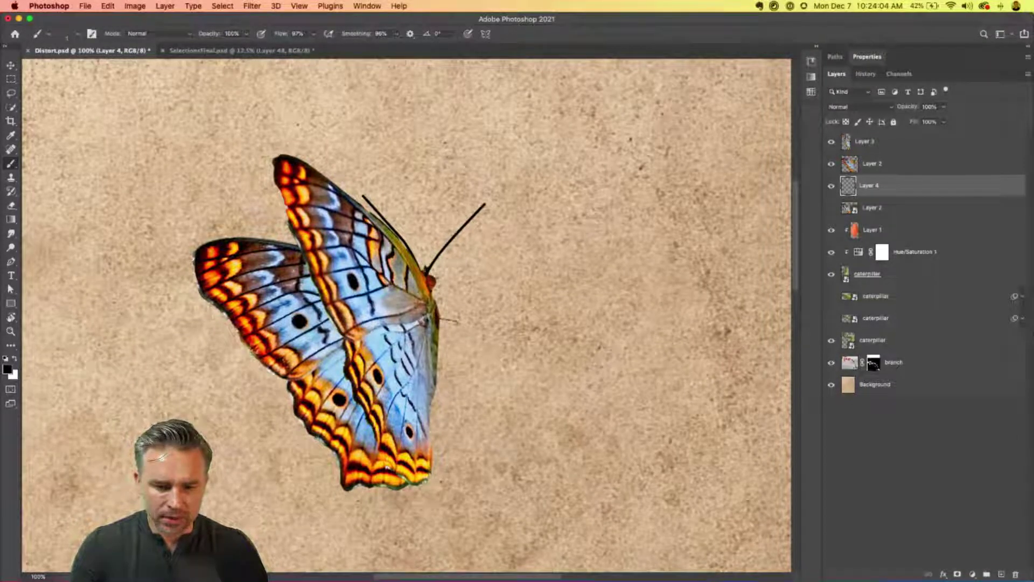
{"action": "left_click_drag", "start_coordinate": [458, 322], "coordinate": [452, 381]}
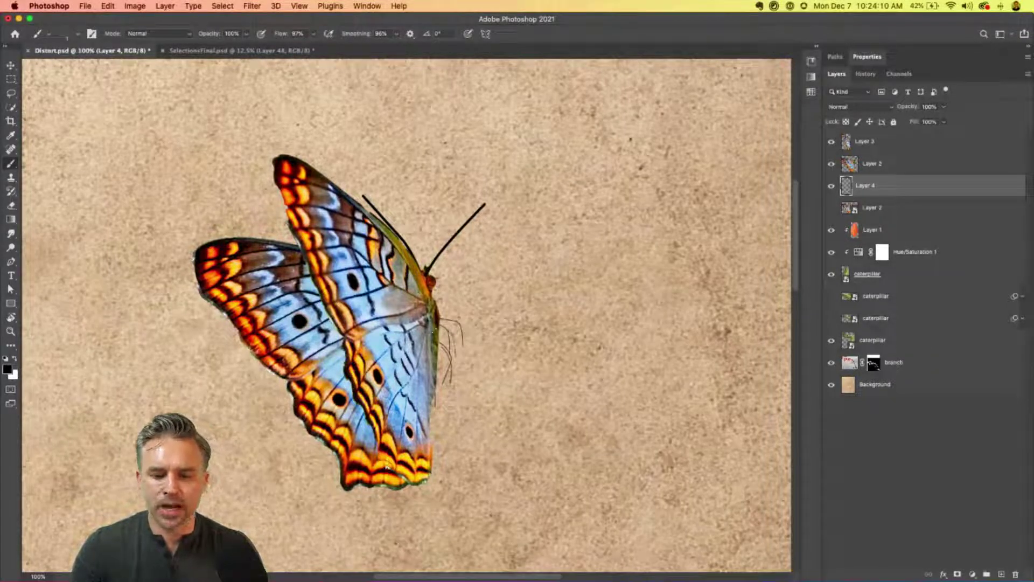
{"action": "key", "text": "super+z"}
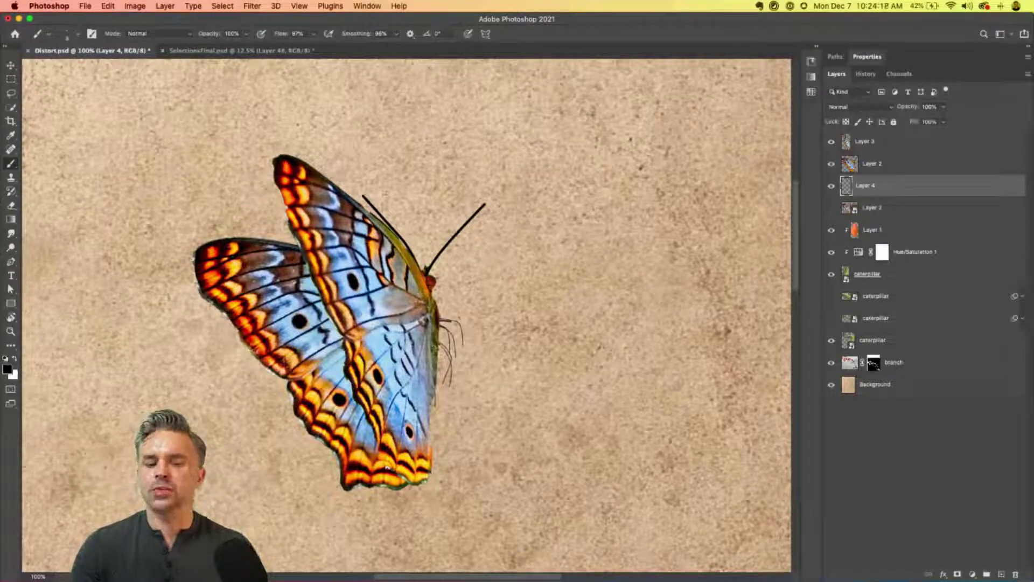
Step: Combine the wing, body and leg layers into one smart object and rotate the butterfly about 42° clockwise
{"action": "left_click", "coordinate": [882, 143], "text": "shift"}
{"action": "key", "text": "ctrl+e"}
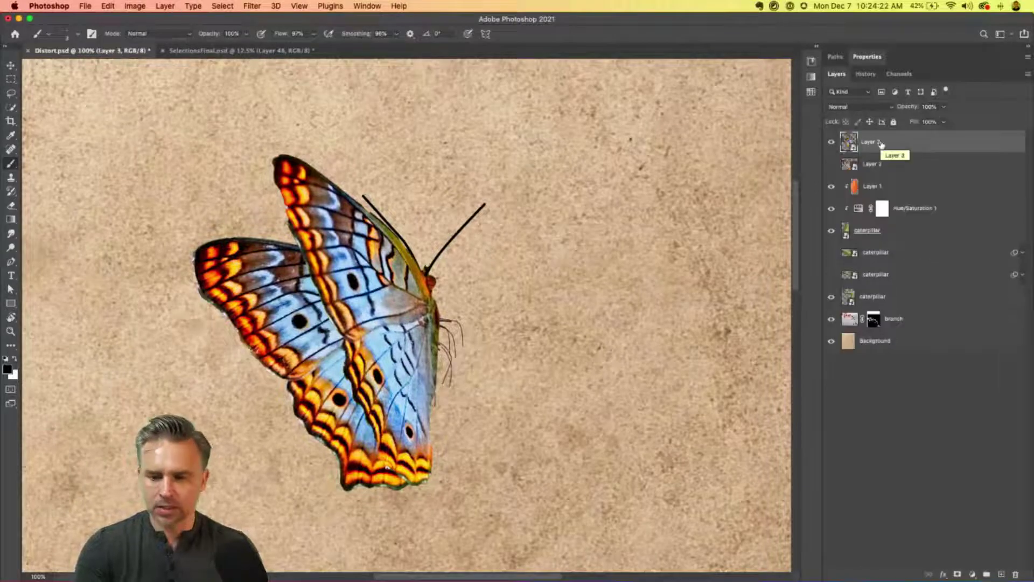
{"action": "key", "text": "ctrl+t"}
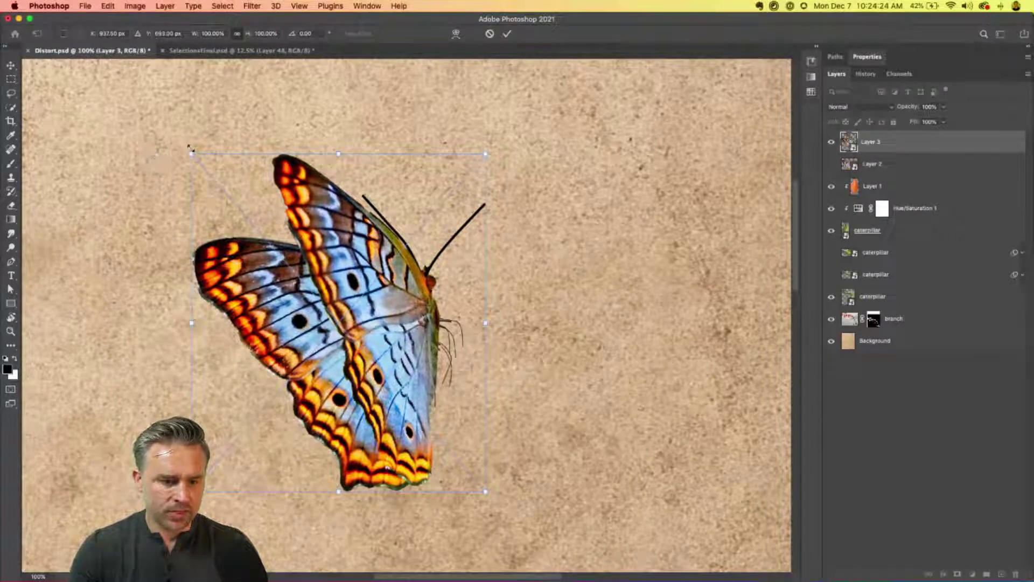
{"action": "left_click_drag", "start_coordinate": [180, 146], "coordinate": [348, 105]}
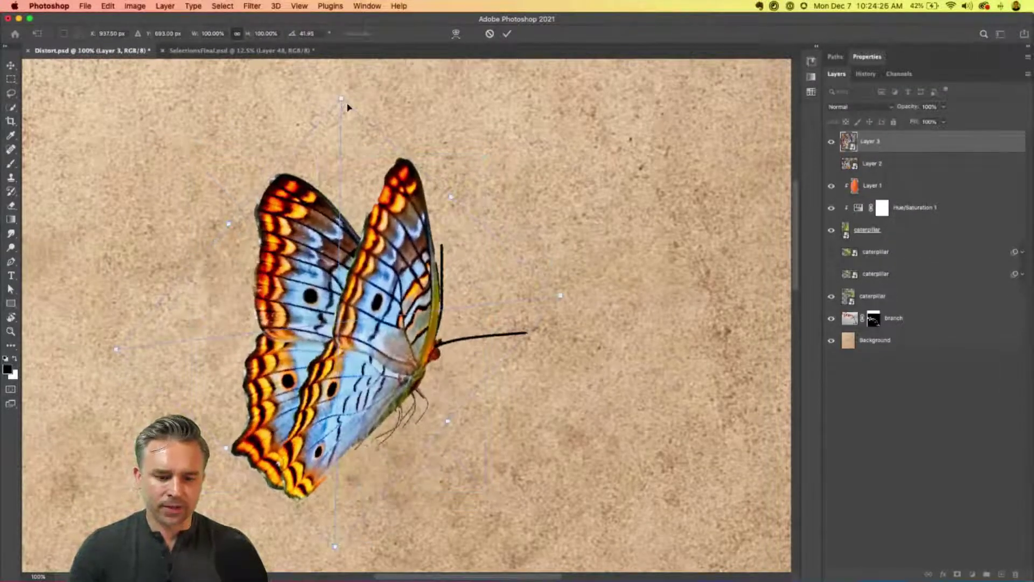
{"action": "key", "text": "ctrl+minus"}
{"action": "key", "text": "ctrl+minus"}
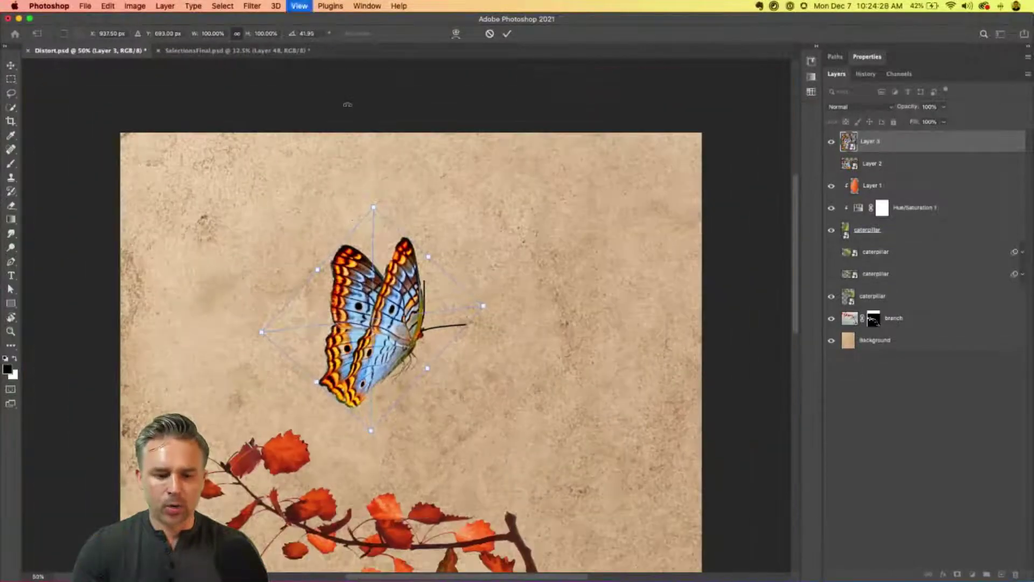
{"action": "key", "text": "ctrl+minus"}
{"action": "key", "text": "b"}
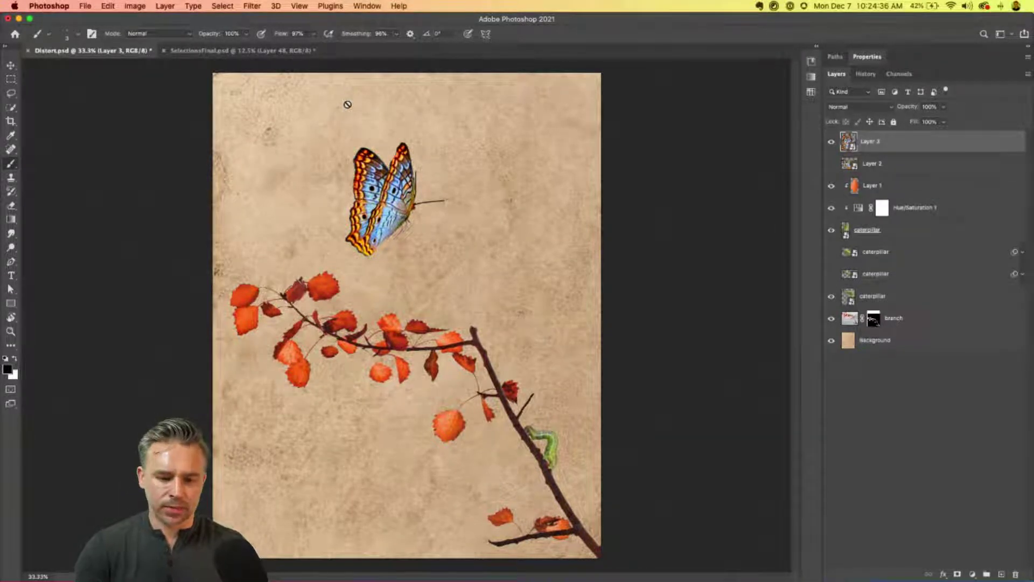
Step: Save Distort.psd and quick-export the composition as Distort.jpg
{"action": "key", "text": "cmd+s"}
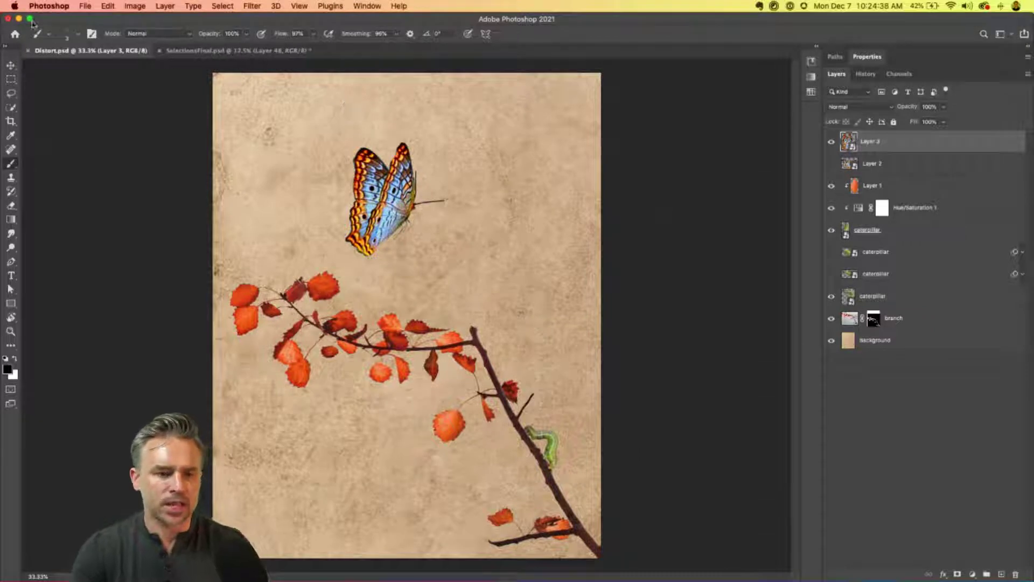
{"action": "left_click", "coordinate": [85, 5]}
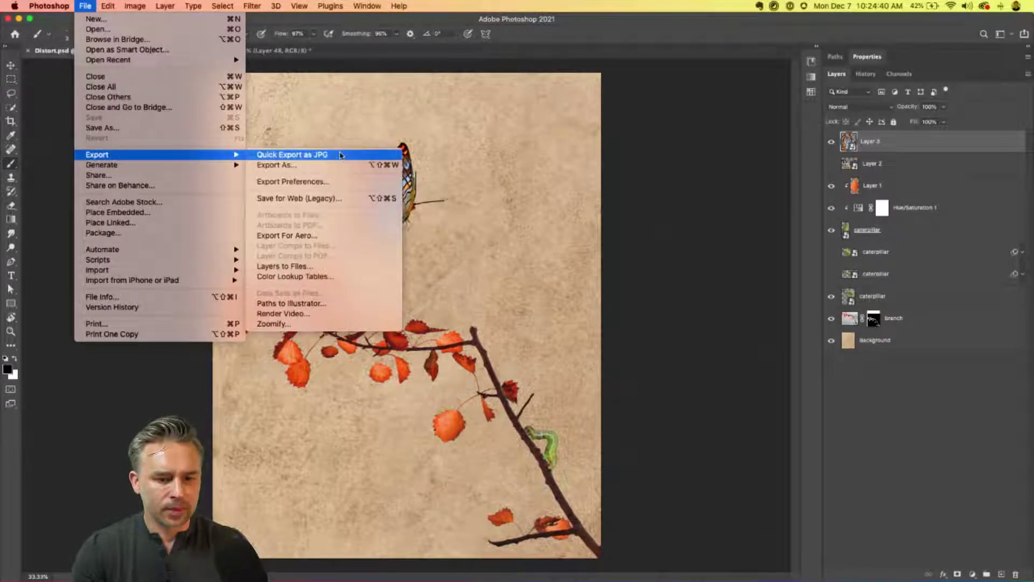
{"action": "left_click", "coordinate": [565, 248]}
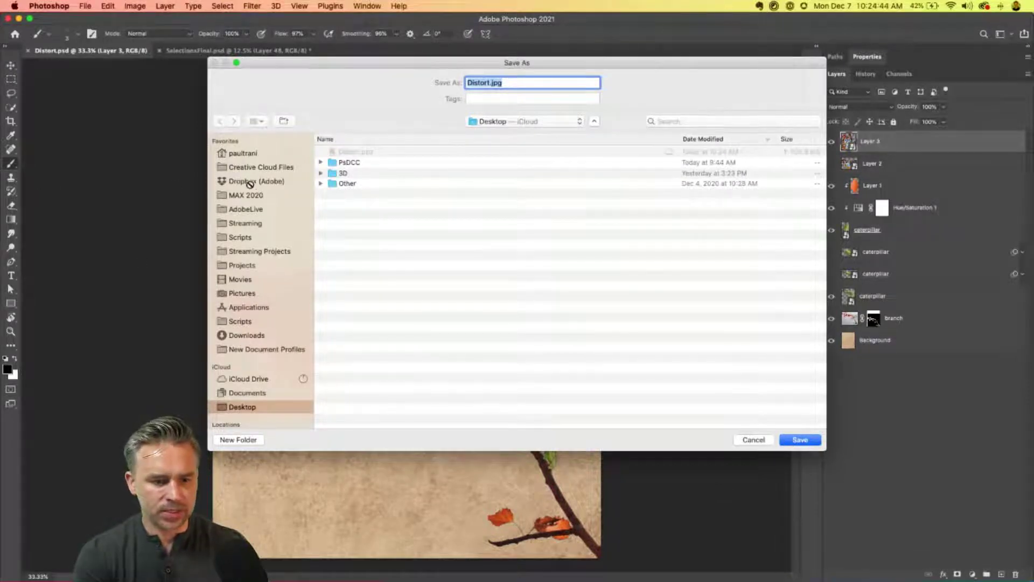
{"action": "scroll", "coordinate": [233, 368], "scroll_direction": "down", "scroll_amount": 3}
{"action": "scroll", "coordinate": [233, 368], "scroll_direction": "down", "scroll_amount": 2}
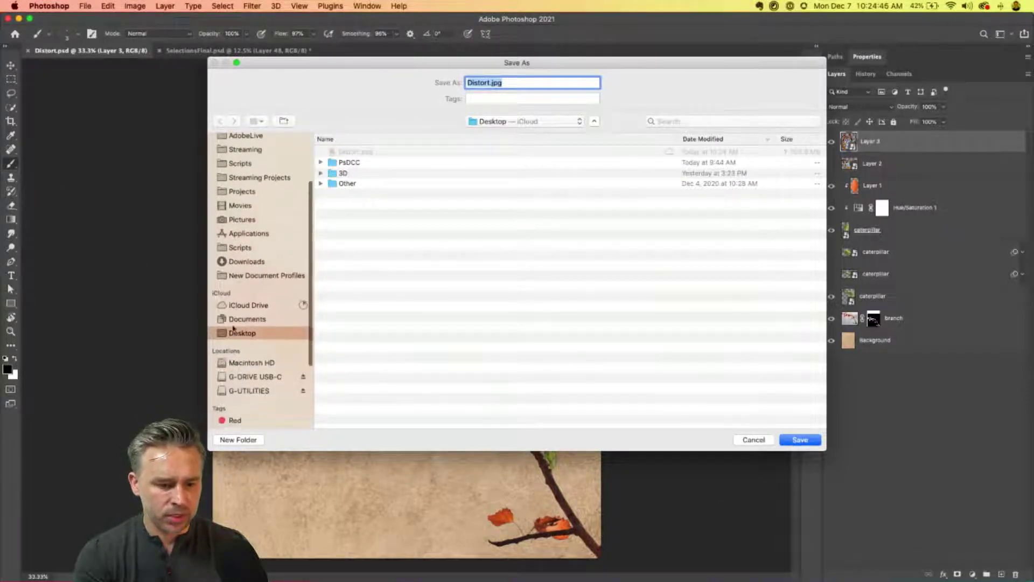
{"action": "left_click", "coordinate": [248, 319]}
{"action": "left_click", "coordinate": [800, 440]}
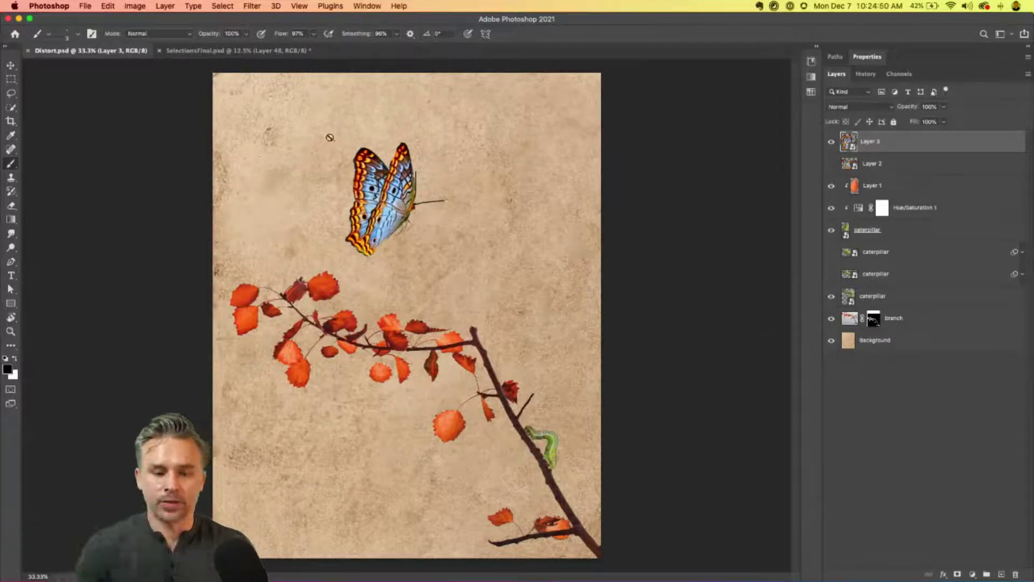
Step: View SelectionsFinal.psd side by side with Distort.psd and copy the white trotting horse layer onto the Distort.psd canvas
{"action": "left_click", "coordinate": [219, 51]}
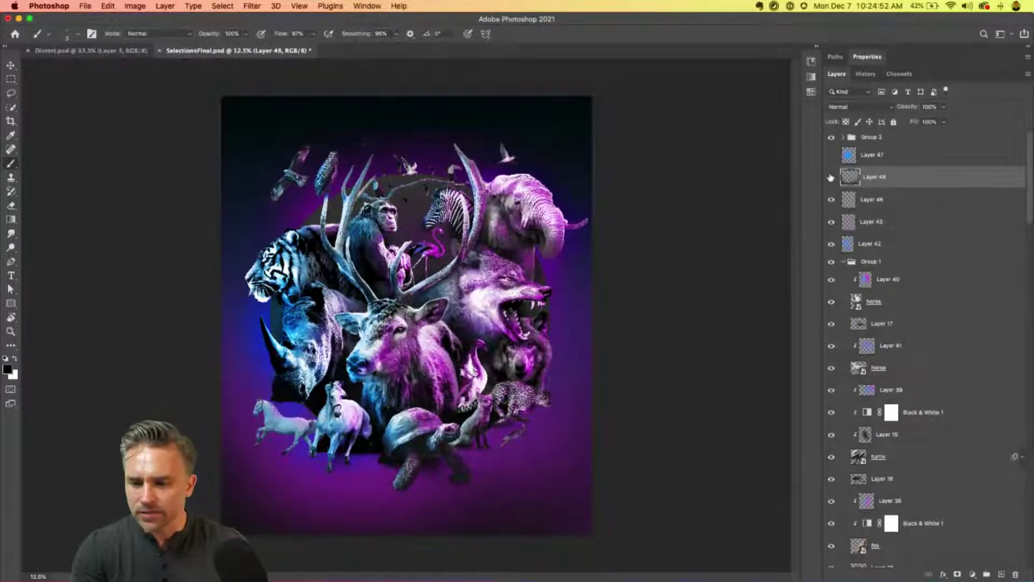
{"action": "left_click_drag", "start_coordinate": [830, 177], "coordinate": [831, 264]}
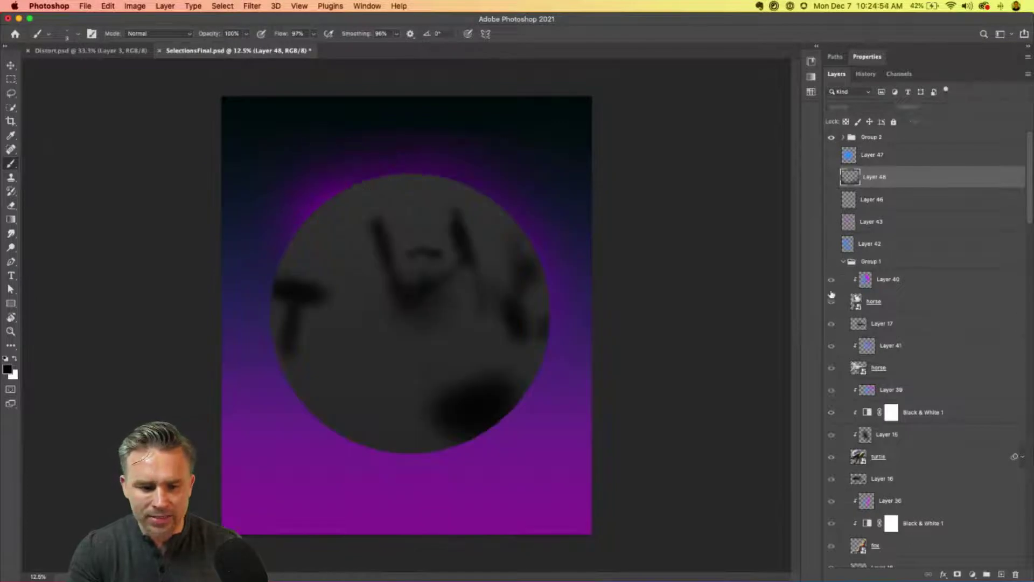
{"action": "left_click", "coordinate": [914, 368]}
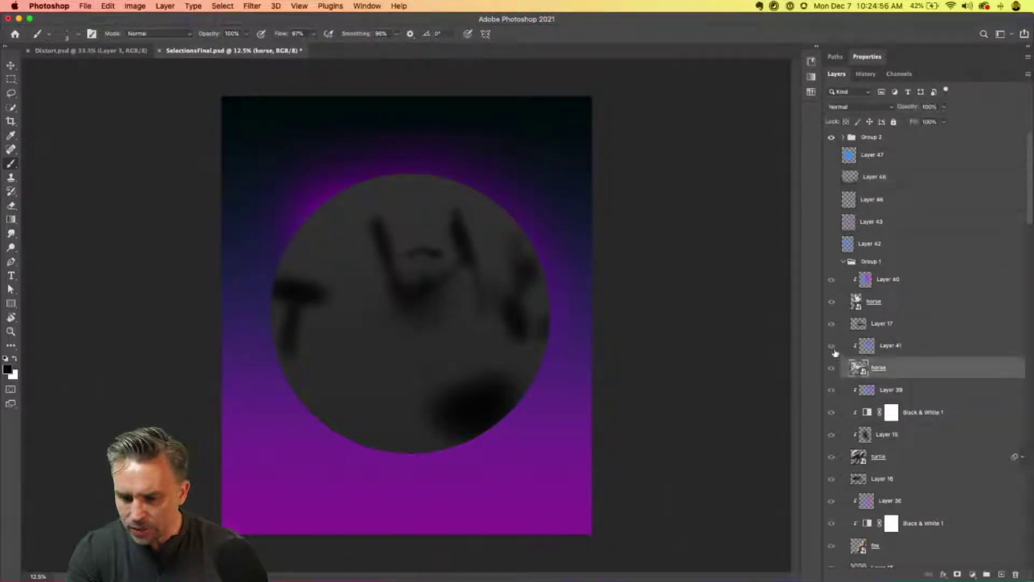
{"action": "left_click", "coordinate": [832, 261]}
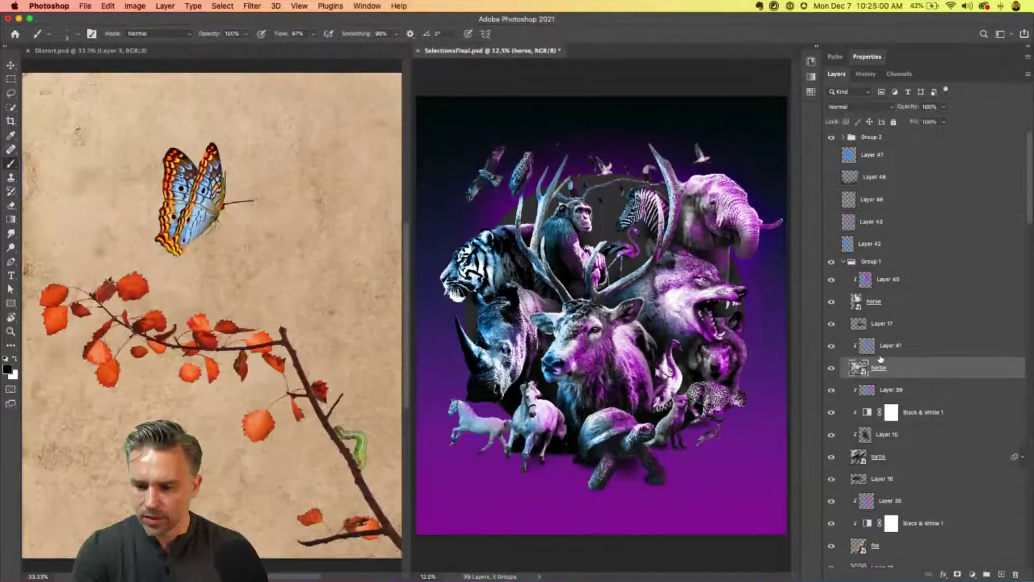
{"action": "left_click_drag", "start_coordinate": [912, 369], "coordinate": [248, 275]}
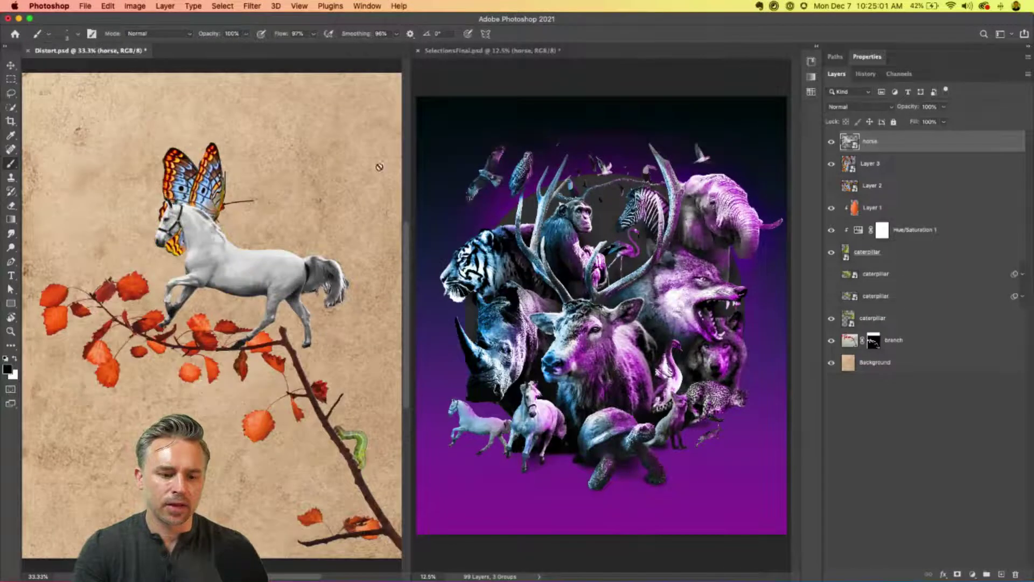
Step: Consolidate both documents back into tabs with Distort.psd in front and activate the Move tool
{"action": "left_click", "coordinate": [273, 83]}
{"action": "left_click", "coordinate": [545, 201]}
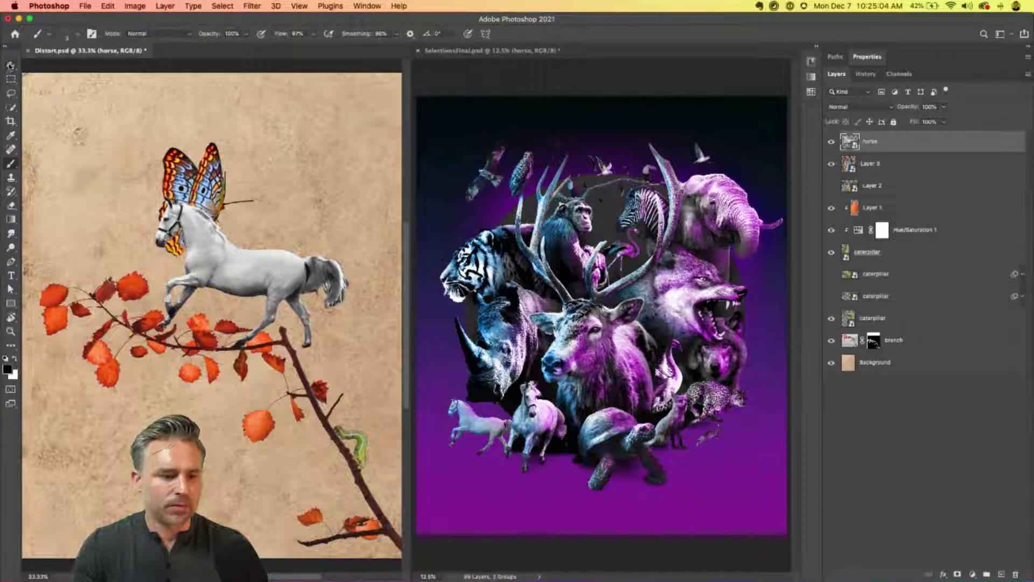
{"action": "left_click", "coordinate": [11, 65]}
{"action": "key", "text": "alt+shift+super+t"}
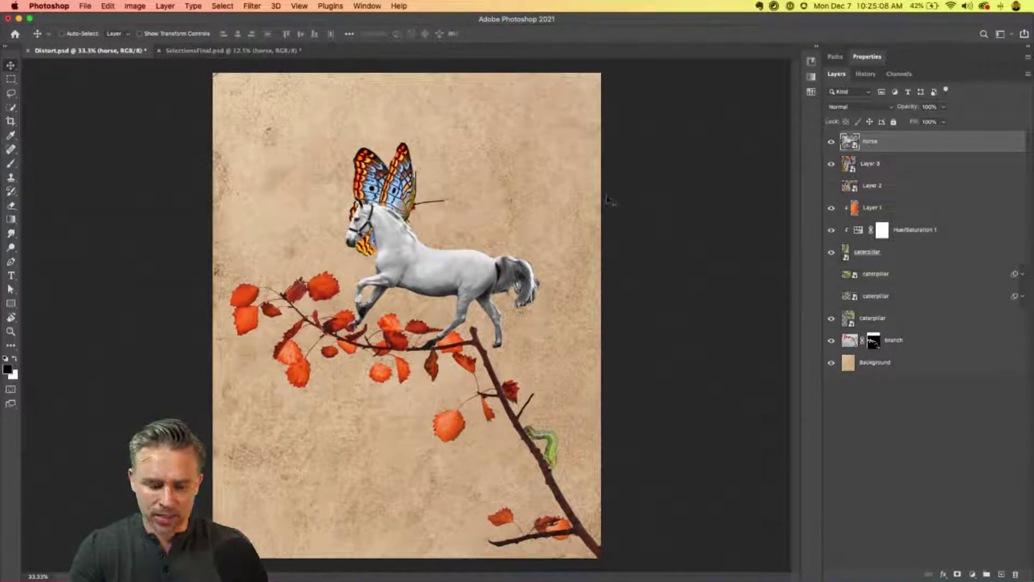
Step: Flip the butterfly layer horizontally, rotate it to about 118°, place it behind the horse's back as wings, and apply the transform
{"action": "key", "text": "alt+bracketleft"}
{"action": "key", "text": "super+t"}
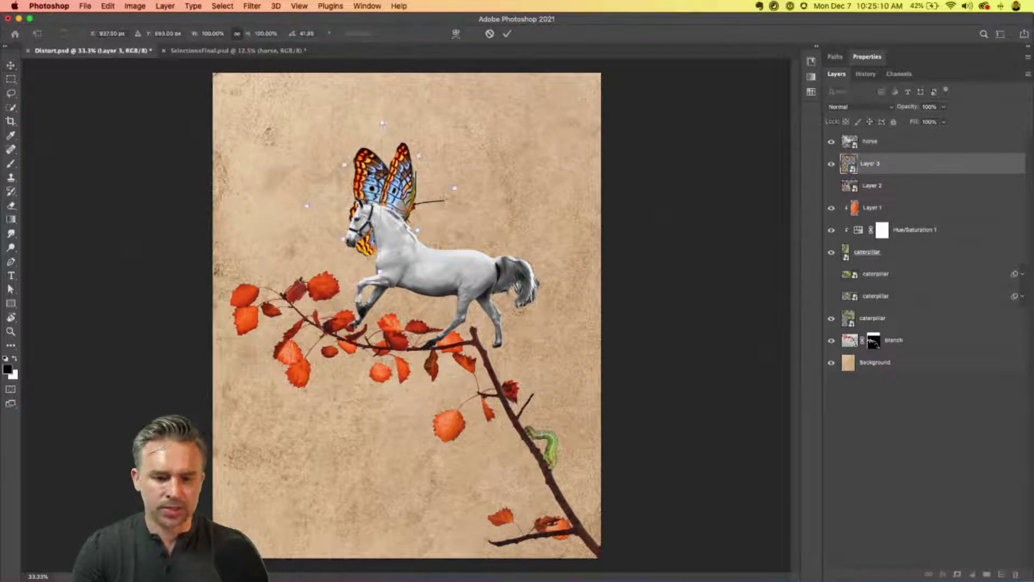
{"action": "right_click", "coordinate": [370, 172]}
{"action": "left_click", "coordinate": [359, 162]}
{"action": "right_click", "coordinate": [362, 159]}
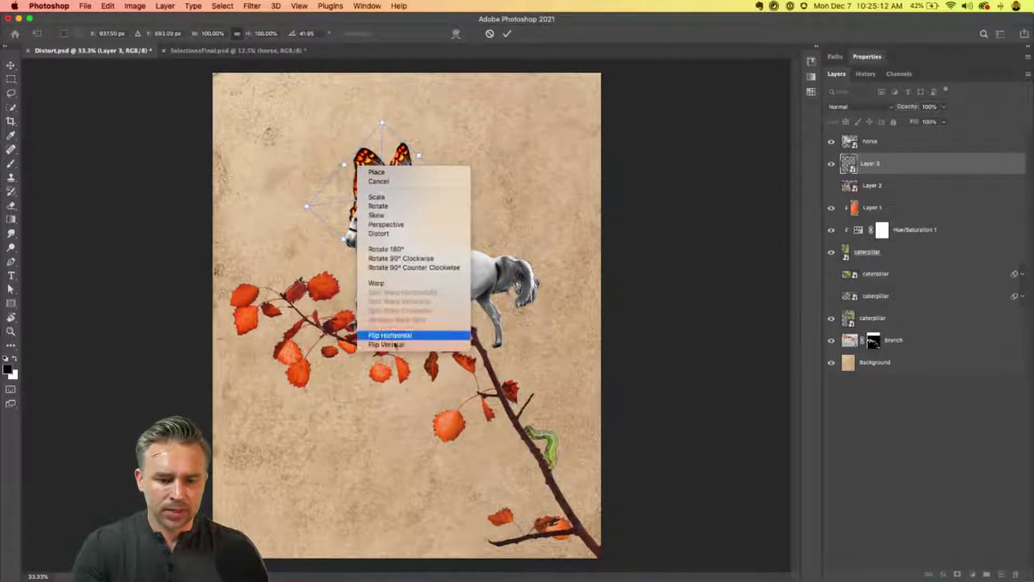
{"action": "left_click", "coordinate": [401, 405]}
{"action": "left_click_drag", "start_coordinate": [283, 173], "coordinate": [291, 213]}
{"action": "left_click_drag", "start_coordinate": [377, 157], "coordinate": [446, 186]}
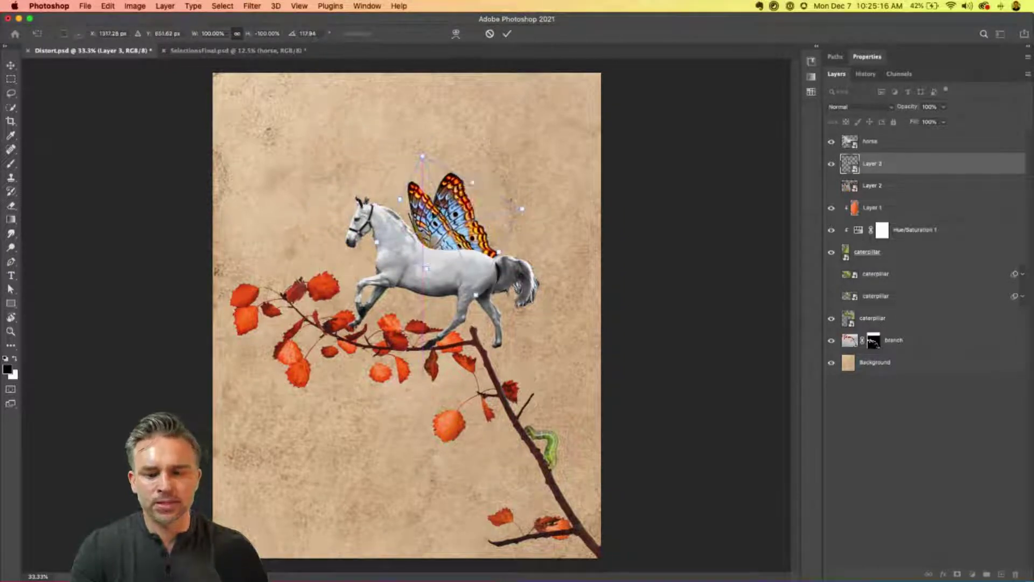
{"action": "key", "text": "Return"}
{"action": "key", "text": "super+plus"}
{"action": "key", "text": "super+plus"}
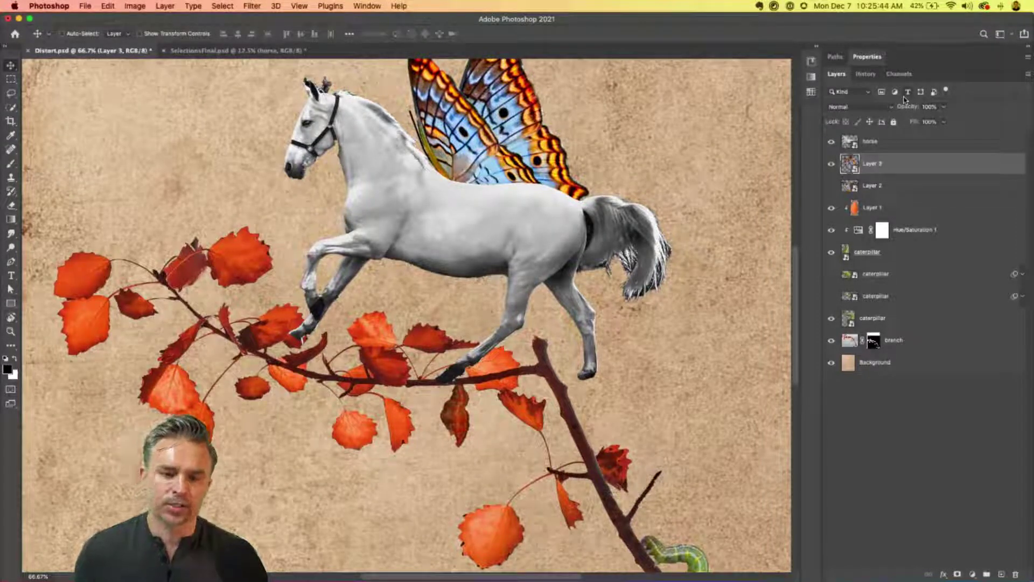
{"action": "scroll", "coordinate": [901, 132], "scroll_direction": "up", "scroll_amount": 2}
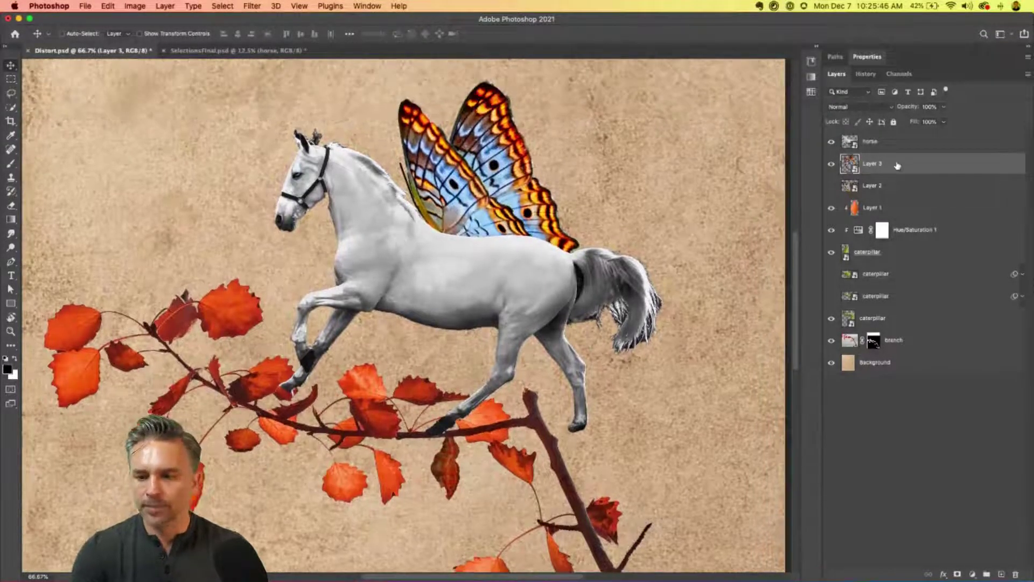